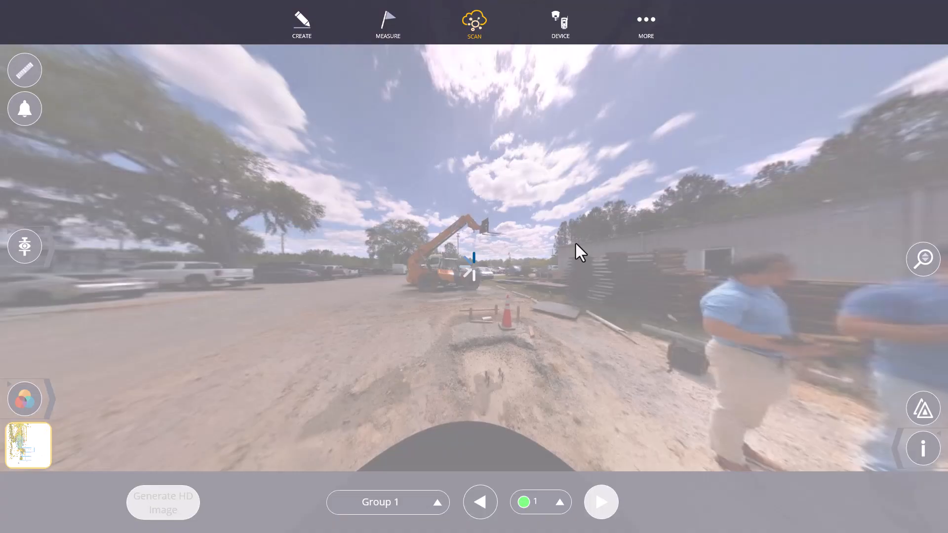
# - Look around the site and the building in the panoramic image of scan 1
pyautogui.moveTo(574, 241); pyautogui.dragTo(771, 239)
pyautogui.moveTo(322, 241); pyautogui.dragTo(784, 238)
pyautogui.moveTo(364, 230); pyautogui.dragTo(410, 227)
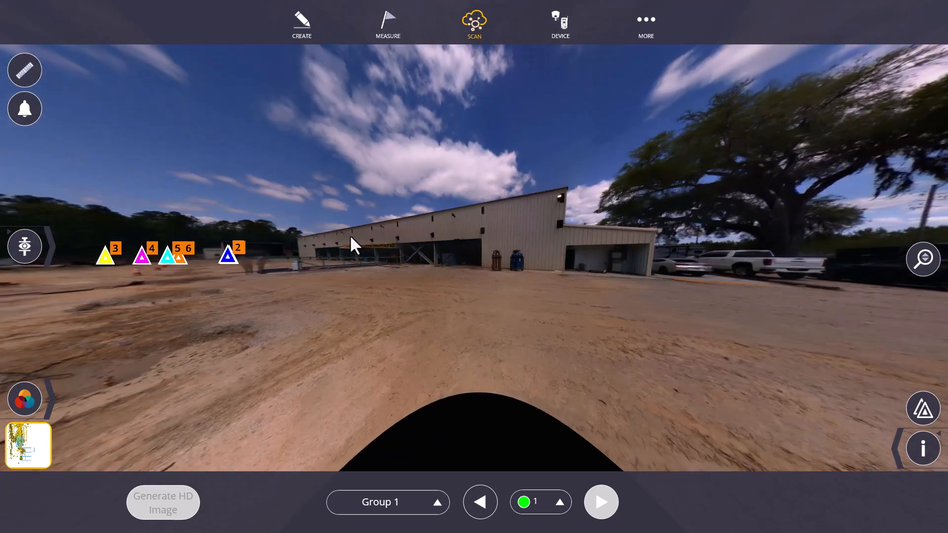
pyautogui.scroll(4, 482, 227)
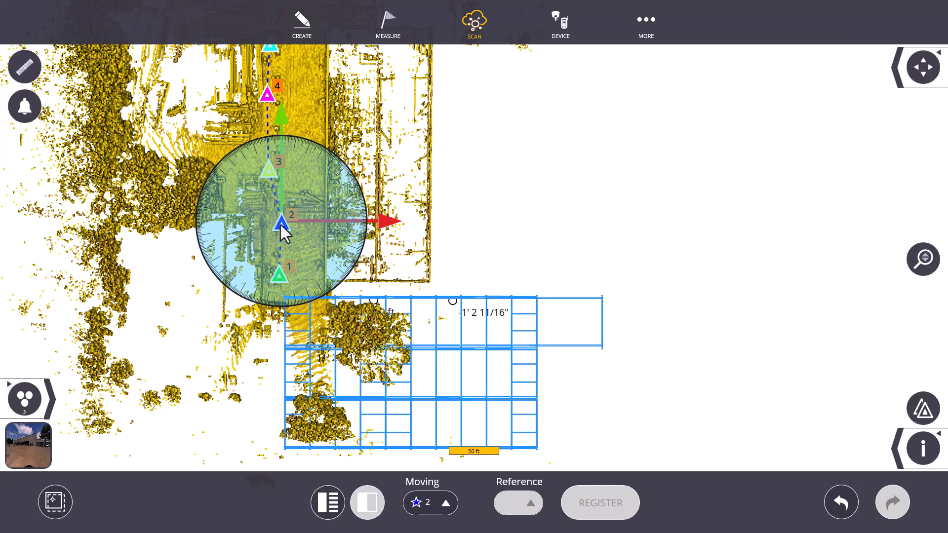
# - Open scan registration and set the starred scan 2 as the moving scan
pyautogui.click(476, 30)
pyautogui.click(470, 181)
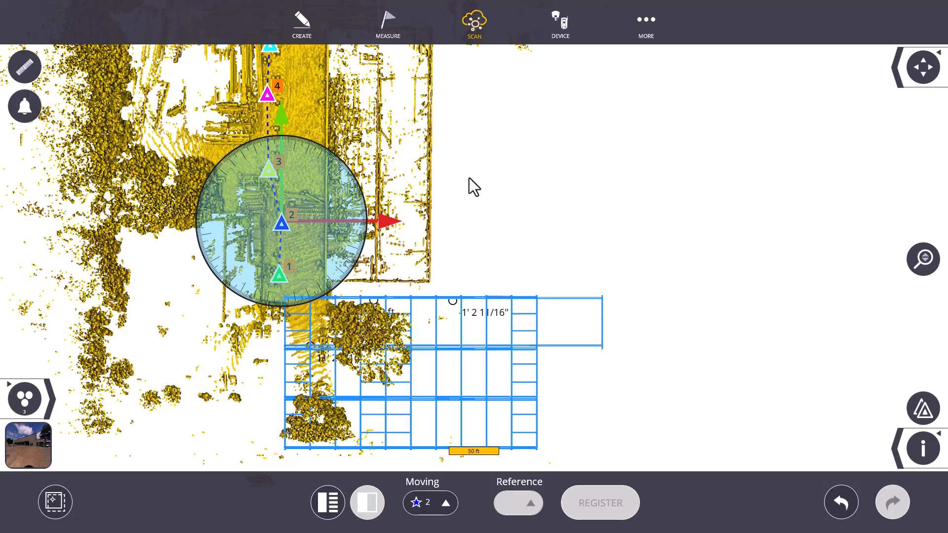
pyautogui.click(438, 499)
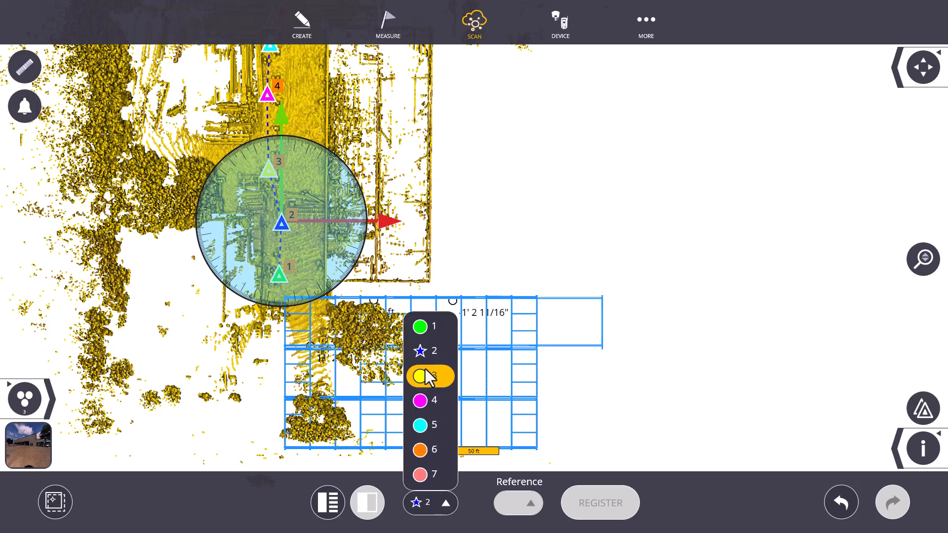
pyautogui.click(431, 351)
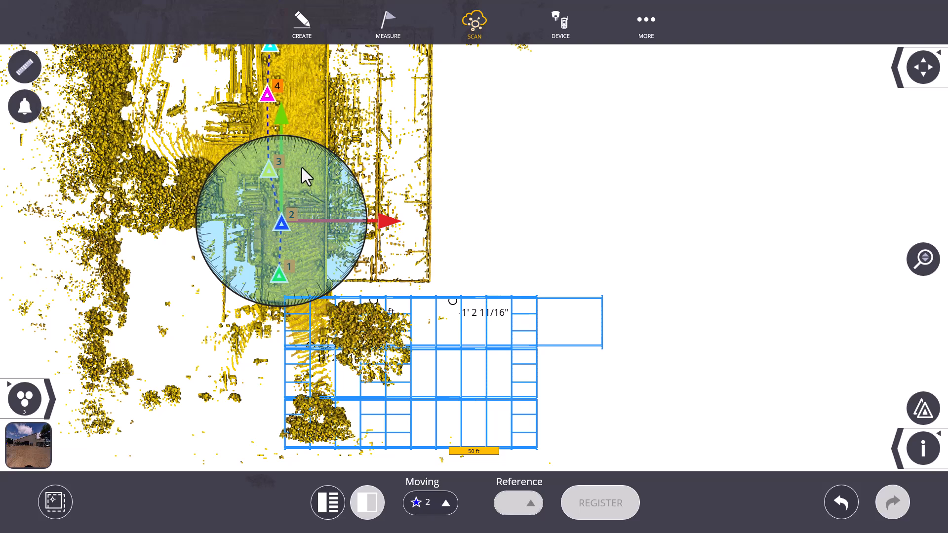
# - Switch the moving scan to 7 and restore the starred scan 2 as the moving scan
pyautogui.click(431, 504)
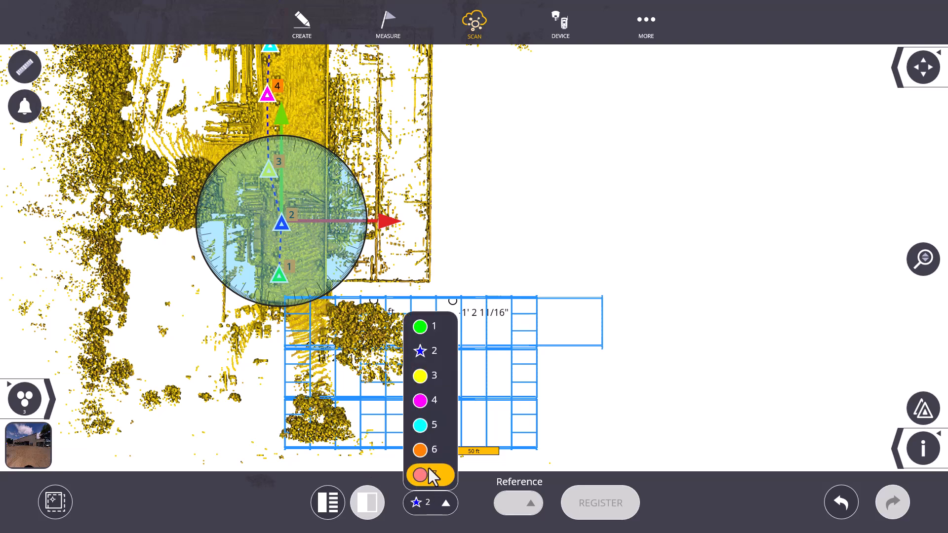
pyautogui.click(428, 475)
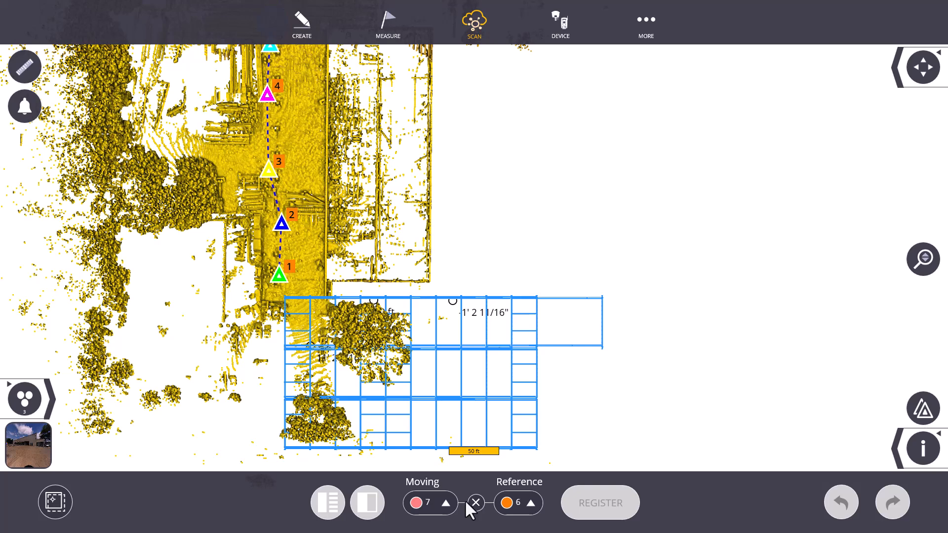
pyautogui.click(443, 502)
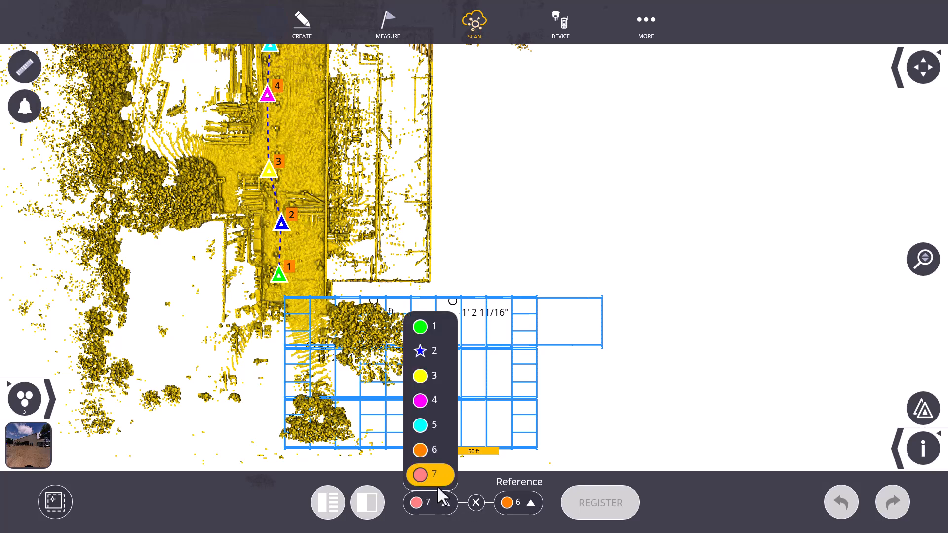
pyautogui.click(420, 352)
# - Rotate the scan group about 90° clockwise and move it so the scanned building overlaps the blue model
pyautogui.moveTo(344, 196); pyautogui.dragTo(347, 314)
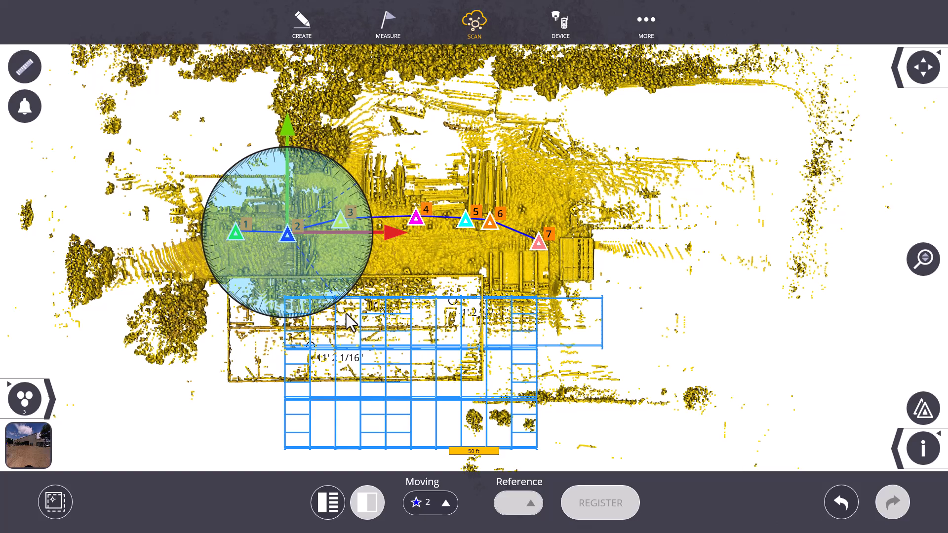
pyautogui.moveTo(297, 236); pyautogui.dragTo(355, 313)
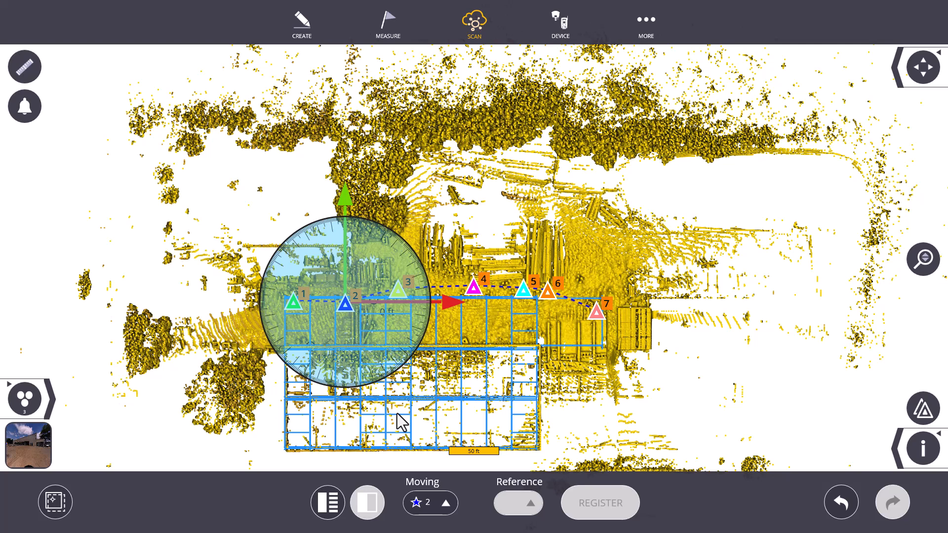
# - View the panoramic images of scans 5 and 3, and check the model's wireframe from scan 3
pyautogui.click(27, 453)
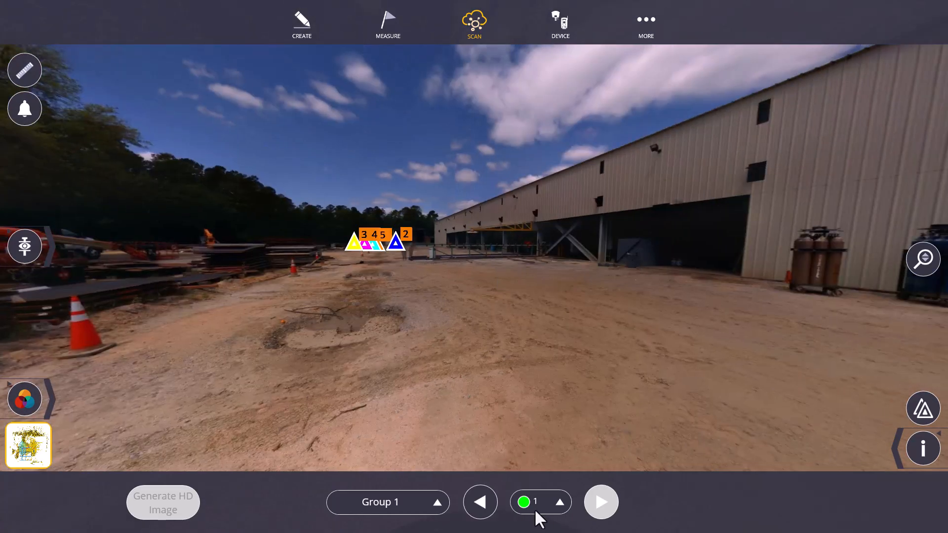
pyautogui.click(536, 506)
pyautogui.click(544, 423)
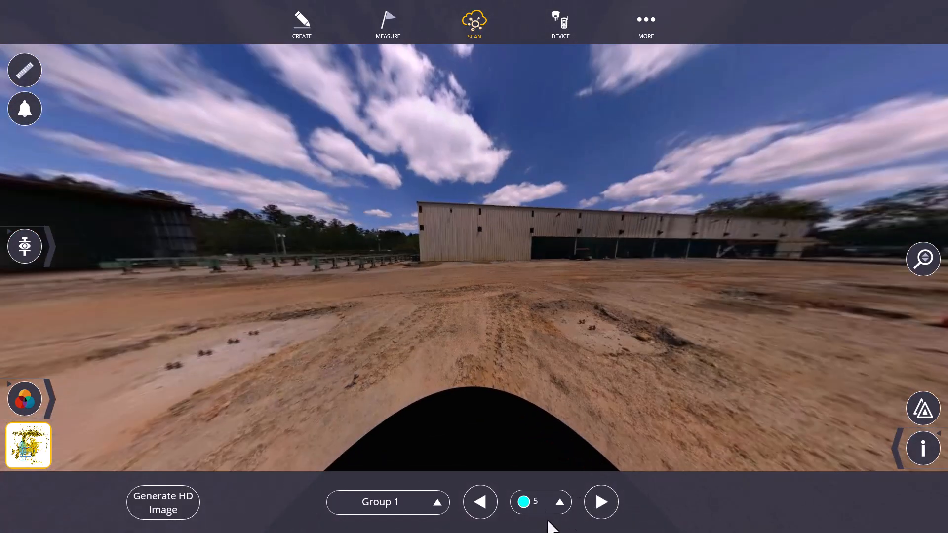
pyautogui.click(541, 503)
pyautogui.click(533, 374)
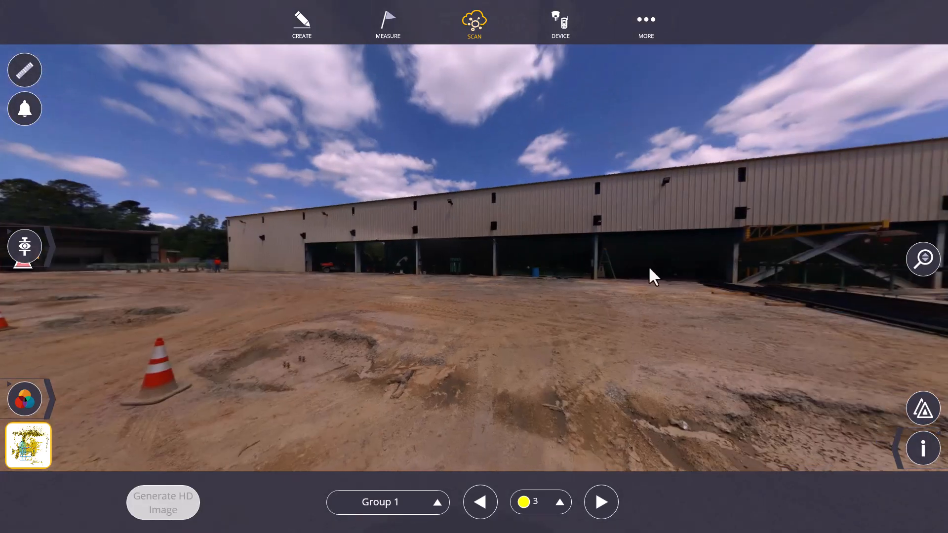
pyautogui.click(31, 257)
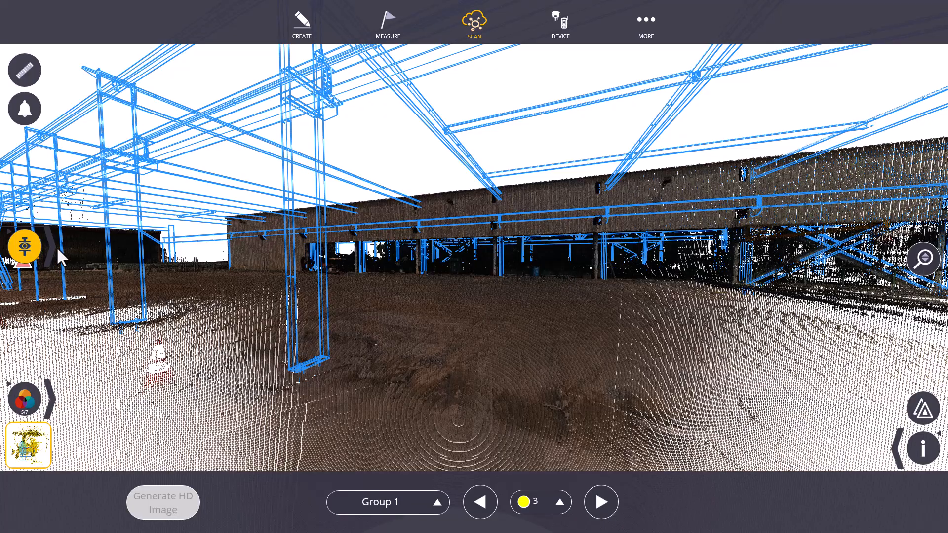
pyautogui.click(25, 246)
# - Return to scan registration and add a new section box around the scans
pyautogui.click(474, 24)
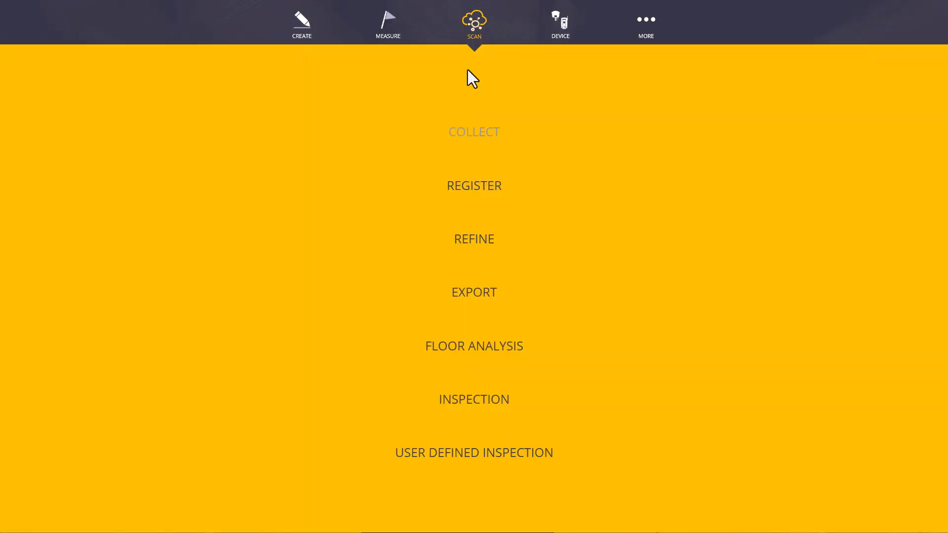
pyautogui.click(475, 189)
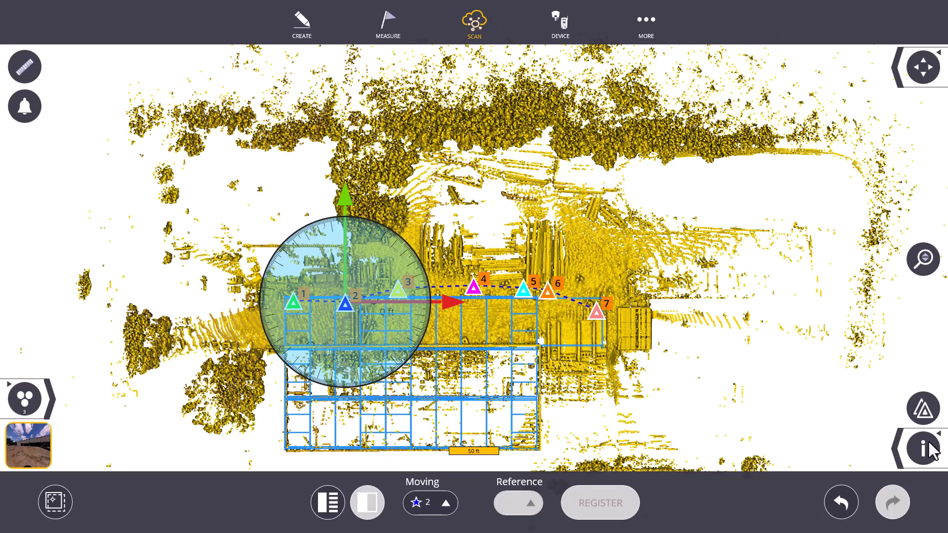
pyautogui.click(900, 460)
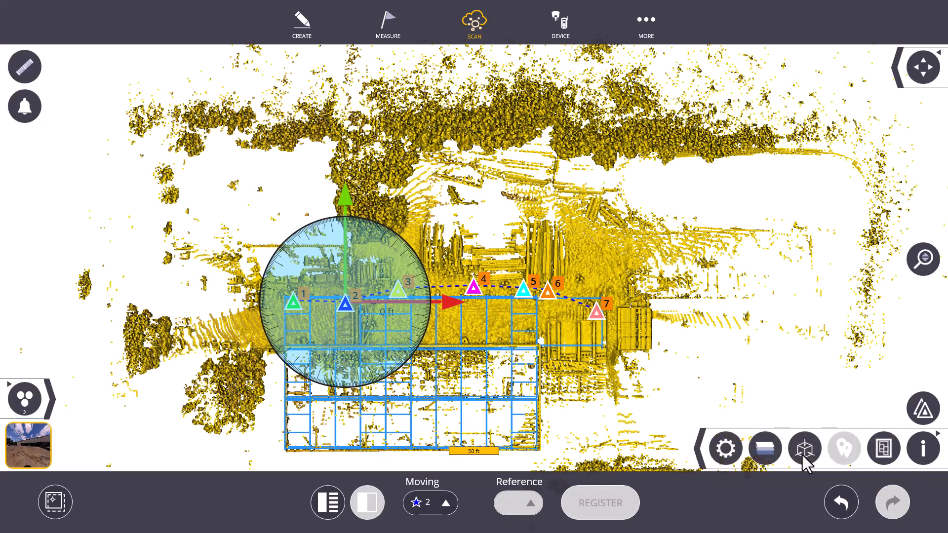
pyautogui.click(805, 449)
pyautogui.click(818, 360)
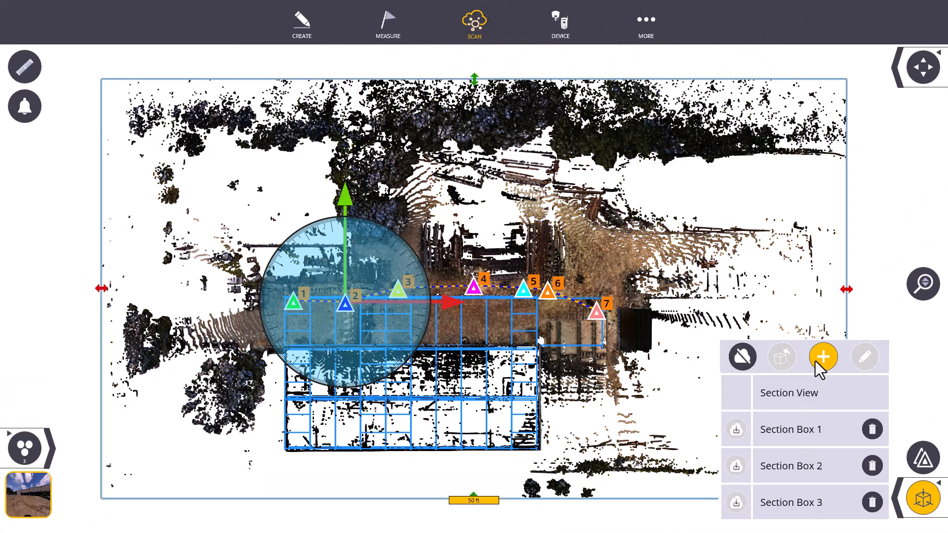
# - Activate Section Box 3 briefly and switch to Section Box 4
pyautogui.click(792, 471)
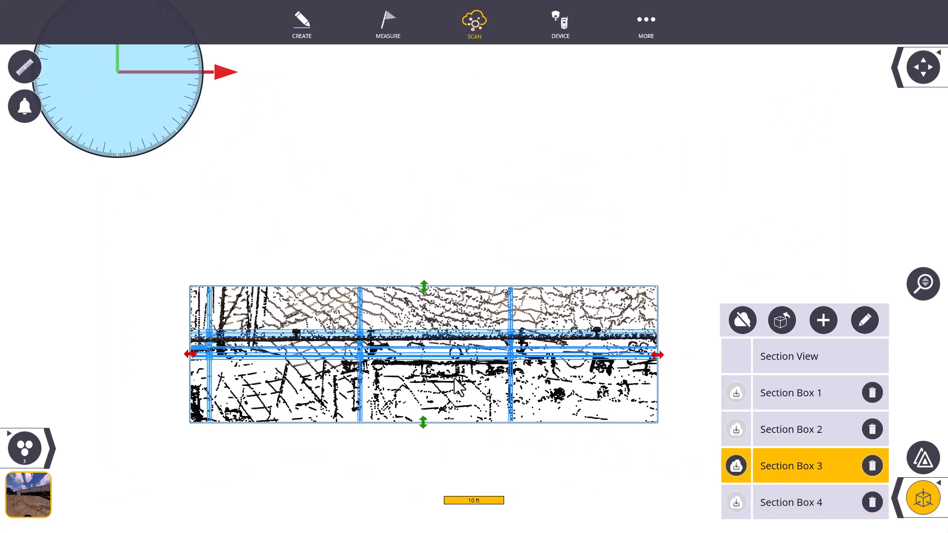
pyautogui.scroll(-3, 464, 388)
pyautogui.click(810, 495)
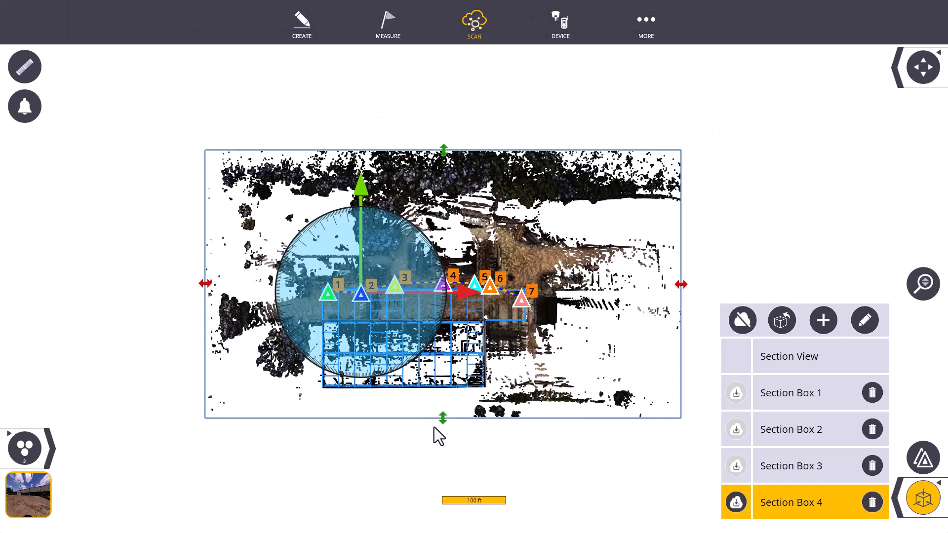
# - Crop all four sides of Section Box 4 to a narrow strip along the building's wall line, and close the section box list
pyautogui.moveTo(442, 418); pyautogui.dragTo(431, 340)
pyautogui.moveTo(438, 161); pyautogui.dragTo(430, 307)
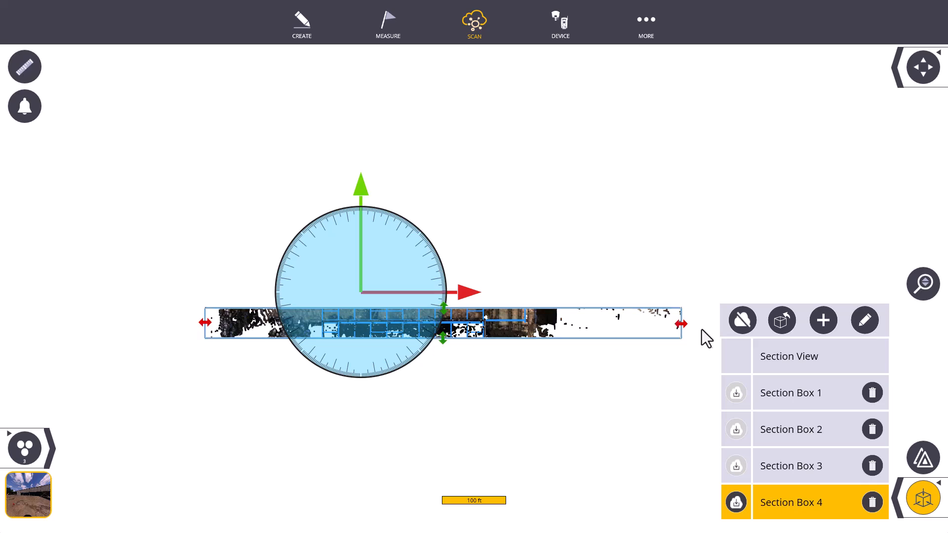
pyautogui.moveTo(682, 324); pyautogui.dragTo(538, 328)
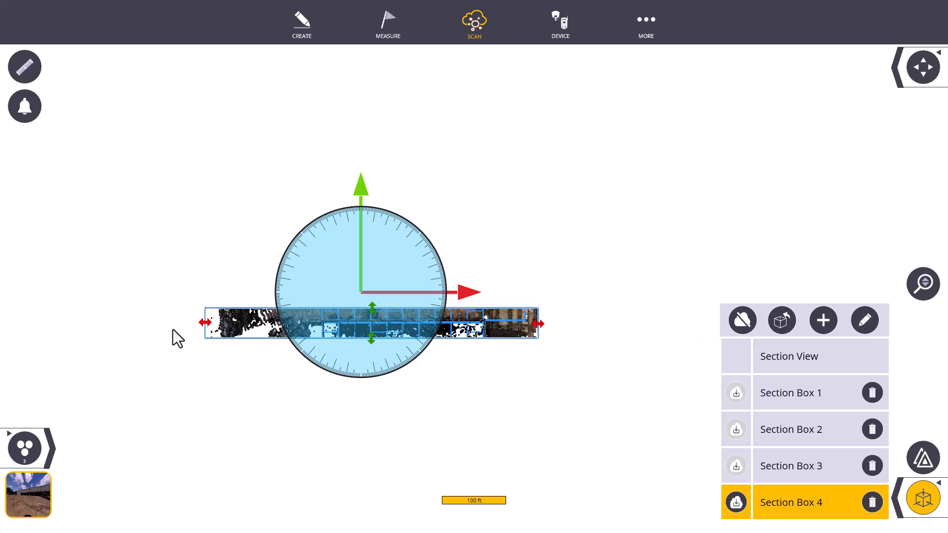
pyautogui.moveTo(207, 325); pyautogui.dragTo(310, 323)
pyautogui.scroll(3, 353, 314)
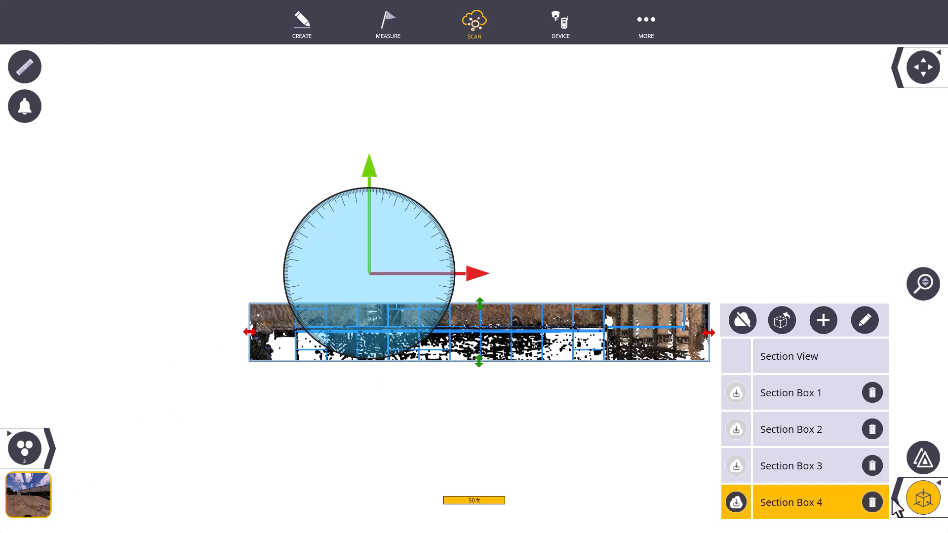
pyautogui.click(912, 505)
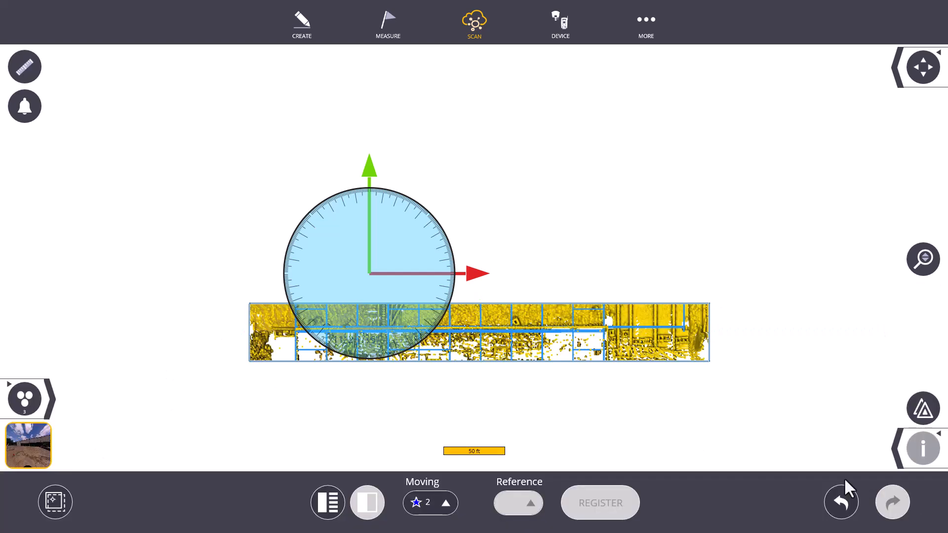
# - Relocate the scan group's move/rotate pivot to the scanned building corner at the scan 1 end of the wall
pyautogui.click(55, 504)
pyautogui.moveTo(390, 266); pyautogui.dragTo(259, 323)
pyautogui.scroll(3, 296, 336)
pyautogui.scroll(2, 309, 324)
pyautogui.click(59, 509)
pyautogui.scroll(2, 285, 316)
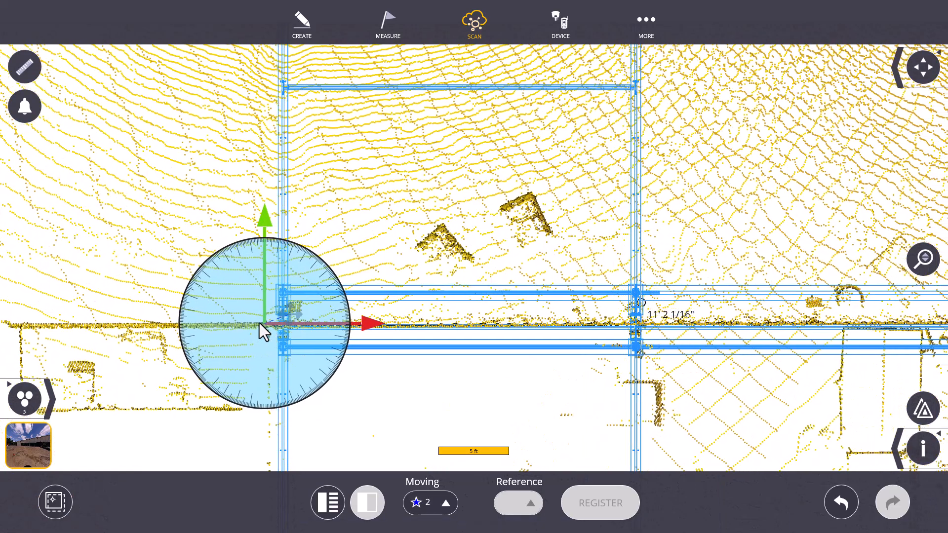
# - Examine in plan how the scanned wall lines up with the model at both ends of the building
pyautogui.scroll(-1, 143, 333)
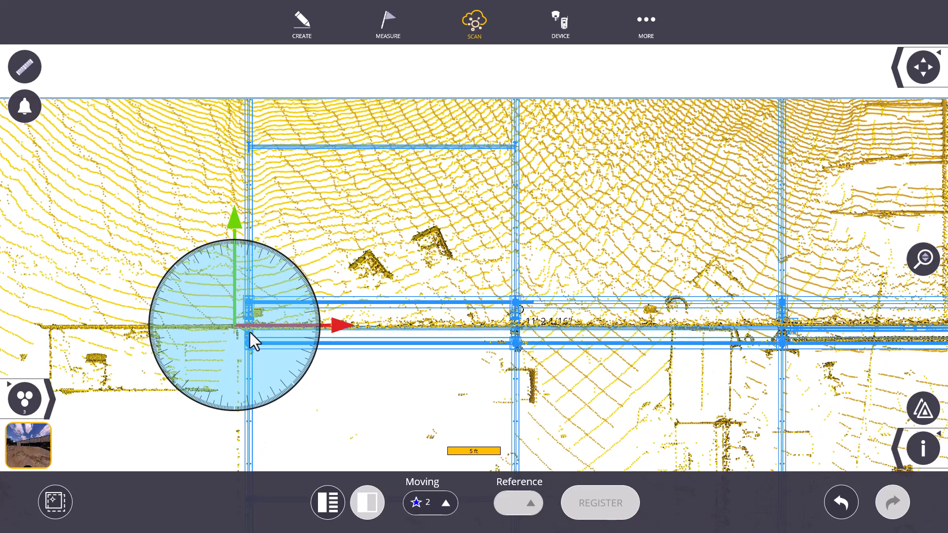
pyautogui.scroll(-1, 179, 348)
pyautogui.scroll(-4, 180, 349)
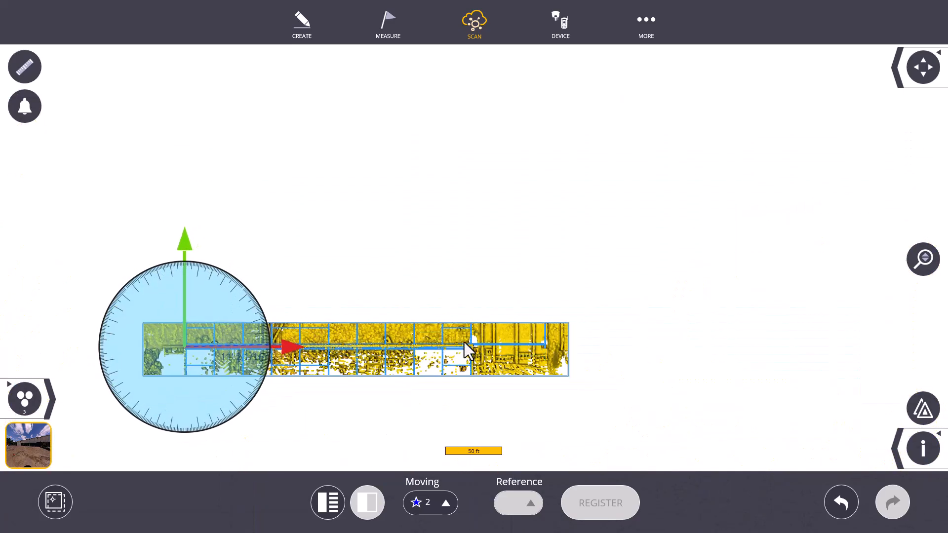
pyautogui.scroll(1, 466, 349)
pyautogui.scroll(3, 467, 349)
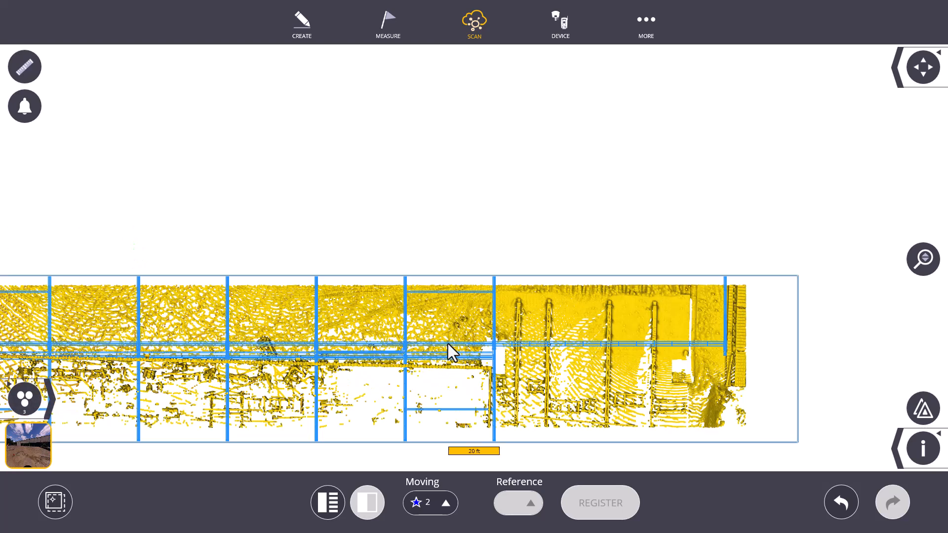
pyautogui.scroll(2, 449, 345)
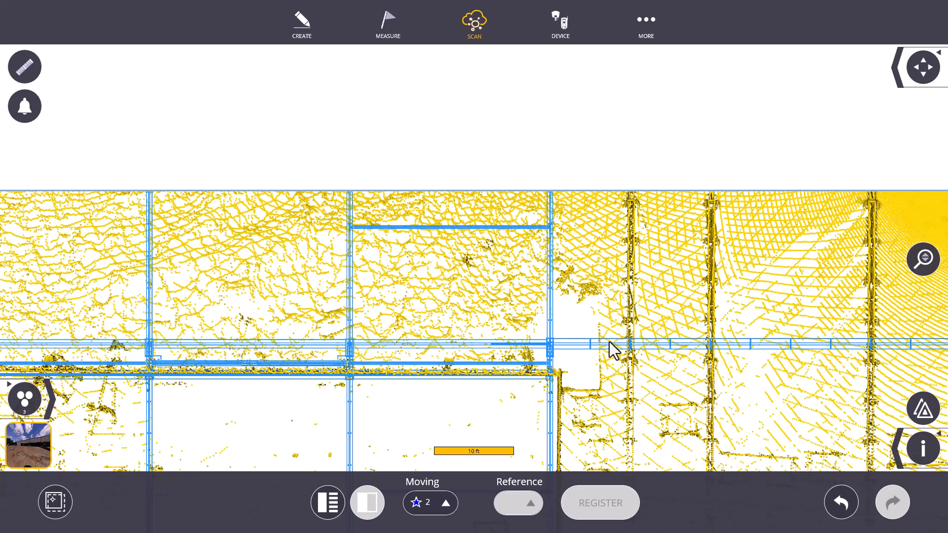
pyautogui.scroll(-4, 603, 350)
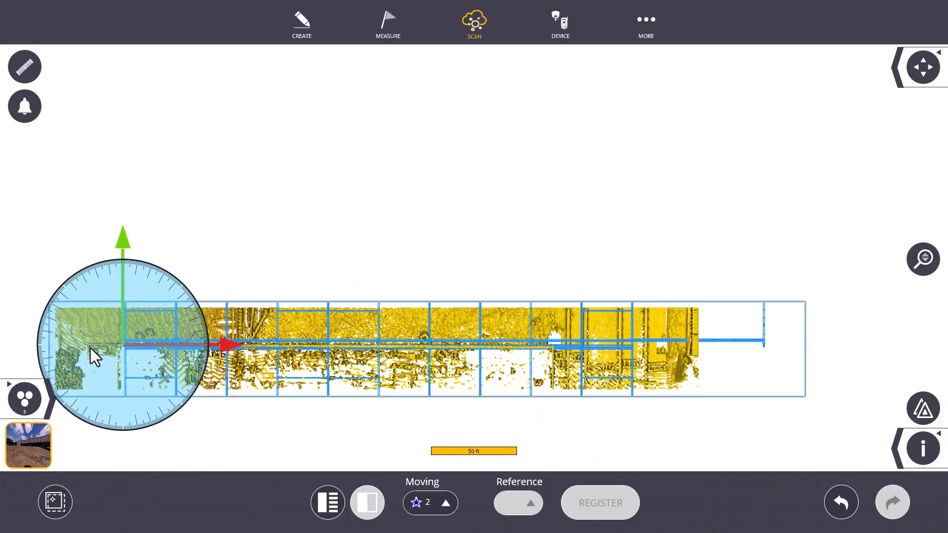
pyautogui.scroll(4, 93, 356)
# - Examine the scan's vertical fit to the model in the front elevation and in the side view near the pivot
pyautogui.click(898, 79)
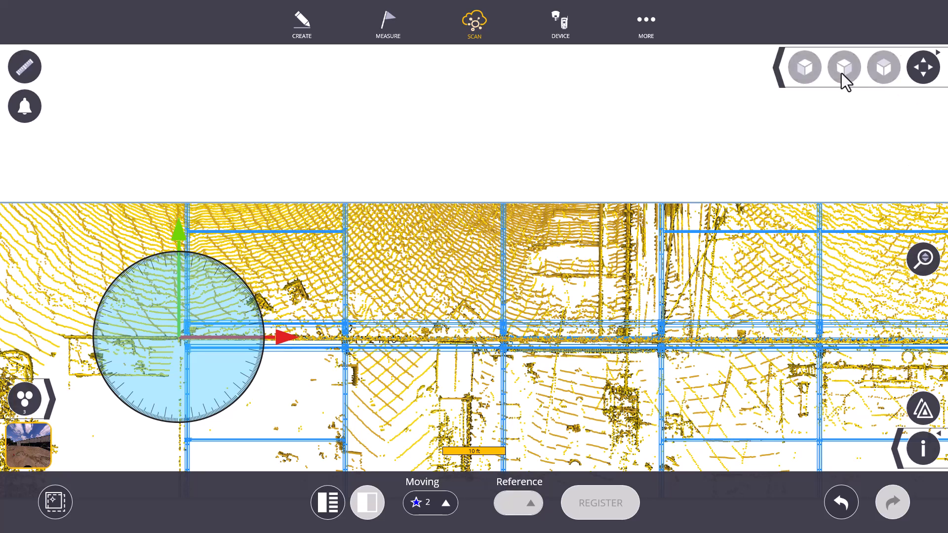
pyautogui.click(844, 74)
pyautogui.scroll(5, 199, 309)
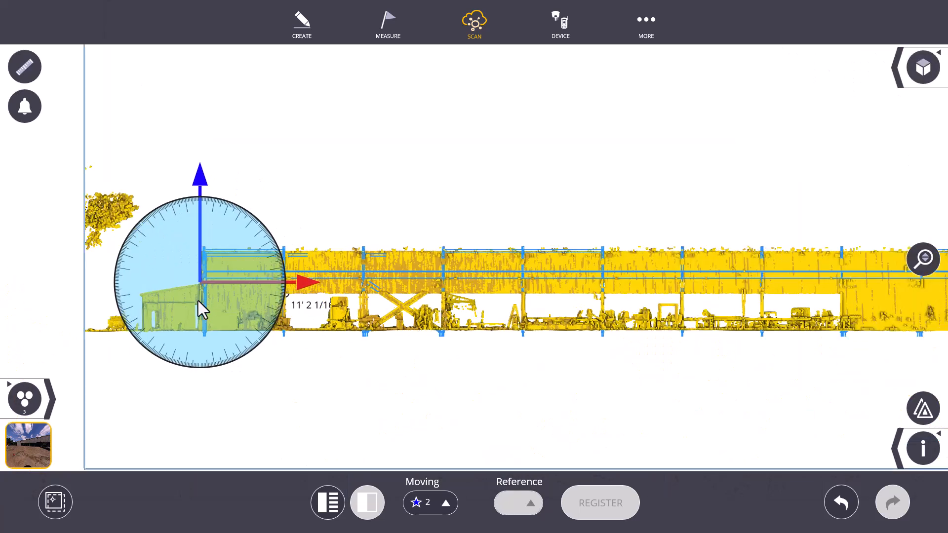
pyautogui.click(901, 76)
pyautogui.click(804, 73)
pyautogui.scroll(8, 460, 314)
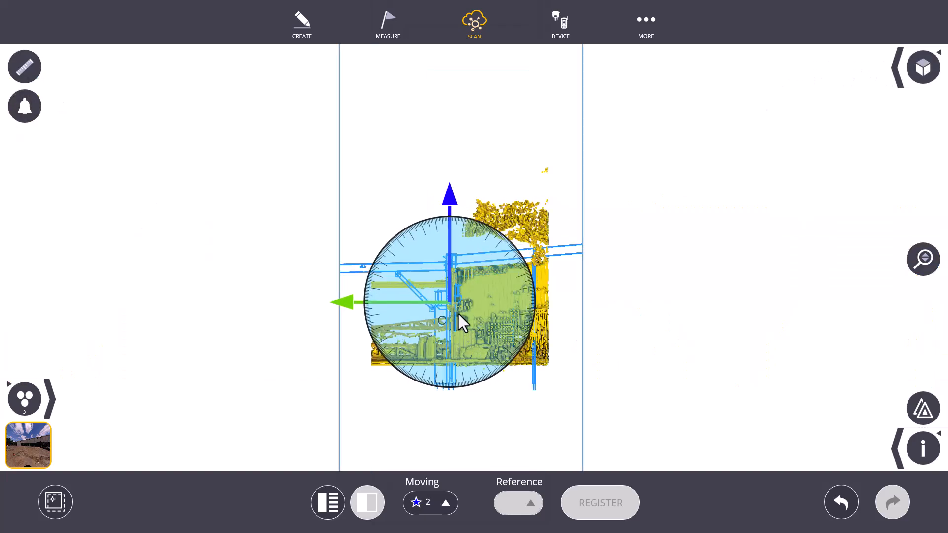
pyautogui.scroll(3, 445, 296)
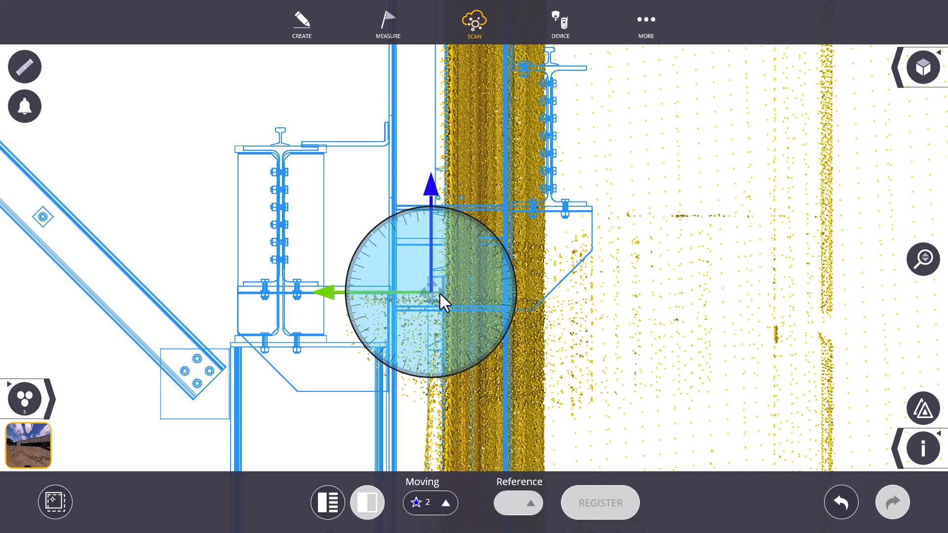
# - Crop Section Box 4 in plan to the end of the wall near the pivot and examine that slice in the side view
pyautogui.click(911, 74)
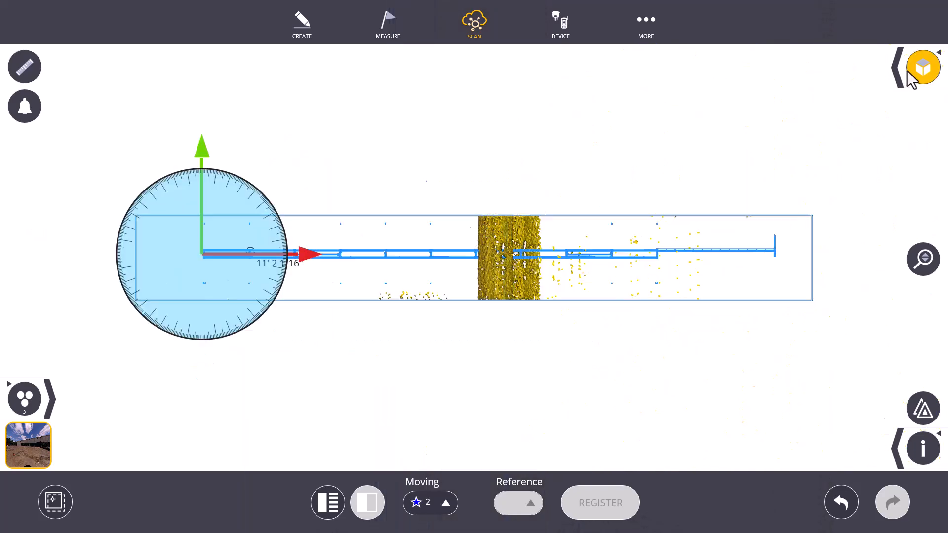
pyautogui.click(901, 447)
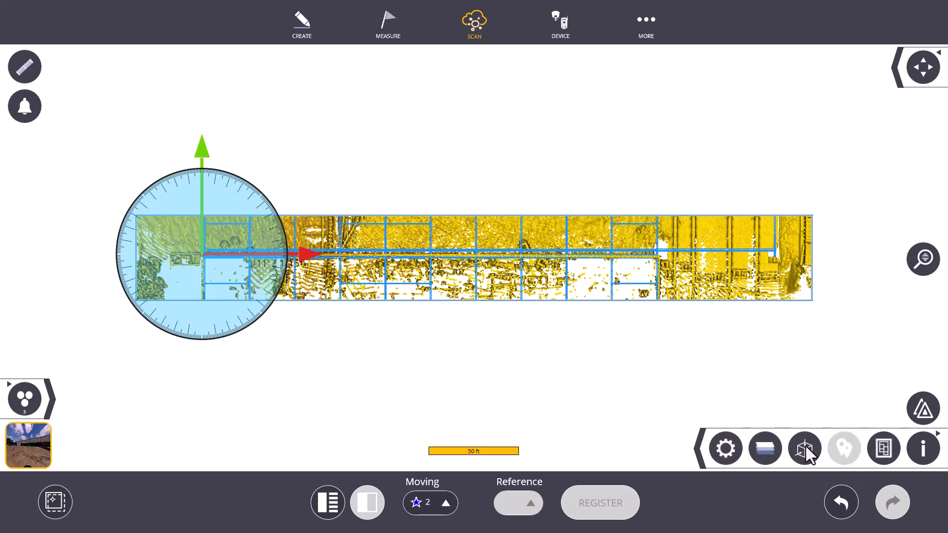
pyautogui.click(805, 448)
pyautogui.moveTo(814, 262); pyautogui.dragTo(183, 262)
pyautogui.click(884, 73)
pyautogui.click(806, 69)
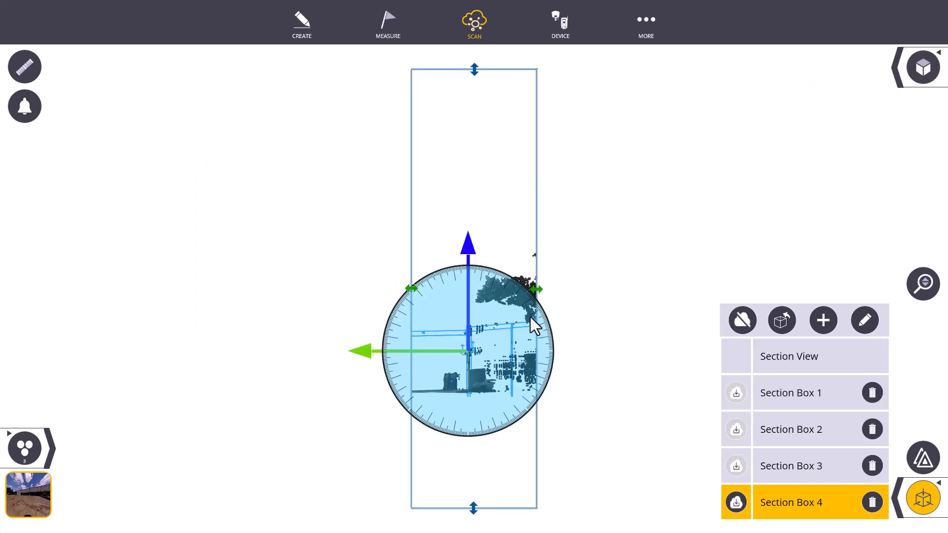
pyautogui.scroll(10, 450, 384)
pyautogui.moveTo(442, 344); pyautogui.dragTo(426, 347)
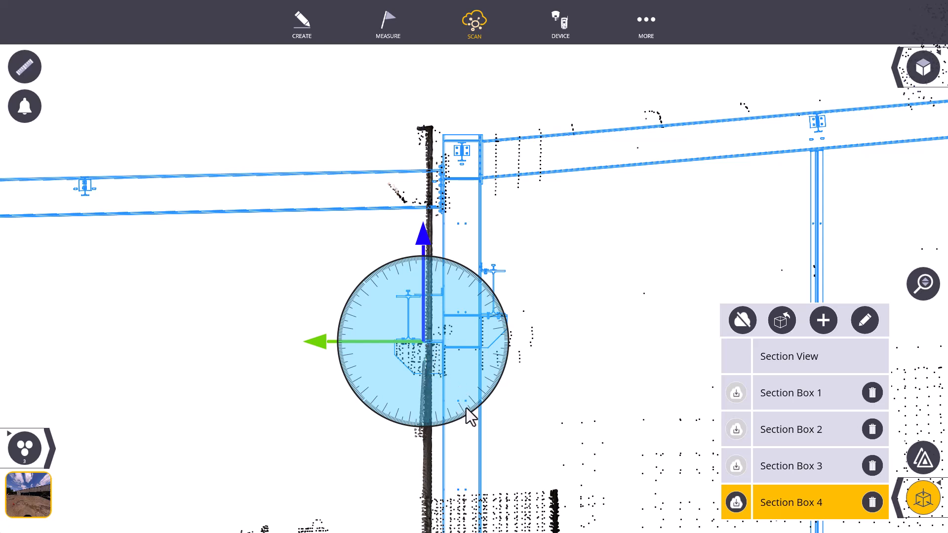
# - Shift Section Box 4 along the wall to isolate the column line two bays from the pivot, and examine that slice in the side view
pyautogui.click(924, 68)
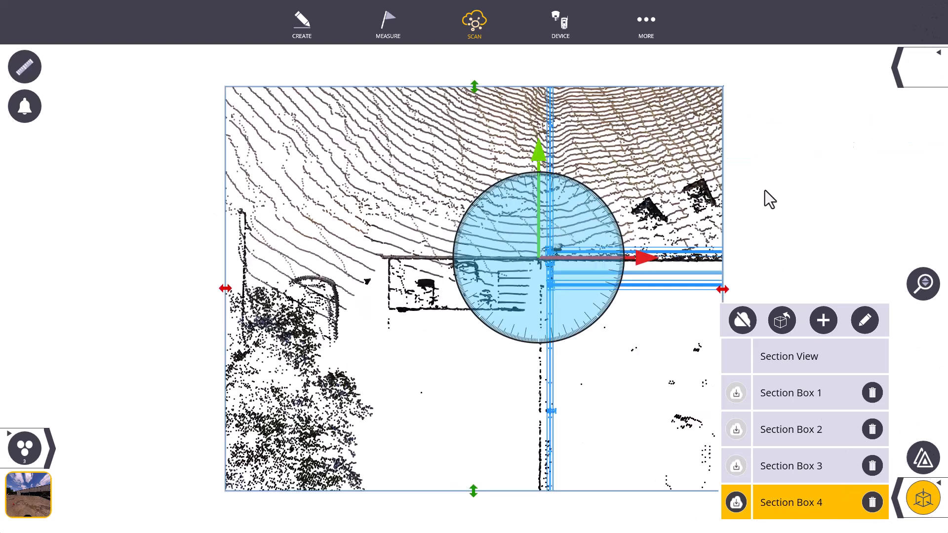
pyautogui.scroll(-2, 550, 288)
pyautogui.moveTo(529, 283); pyautogui.dragTo(686, 293)
pyautogui.moveTo(285, 281); pyautogui.dragTo(625, 283)
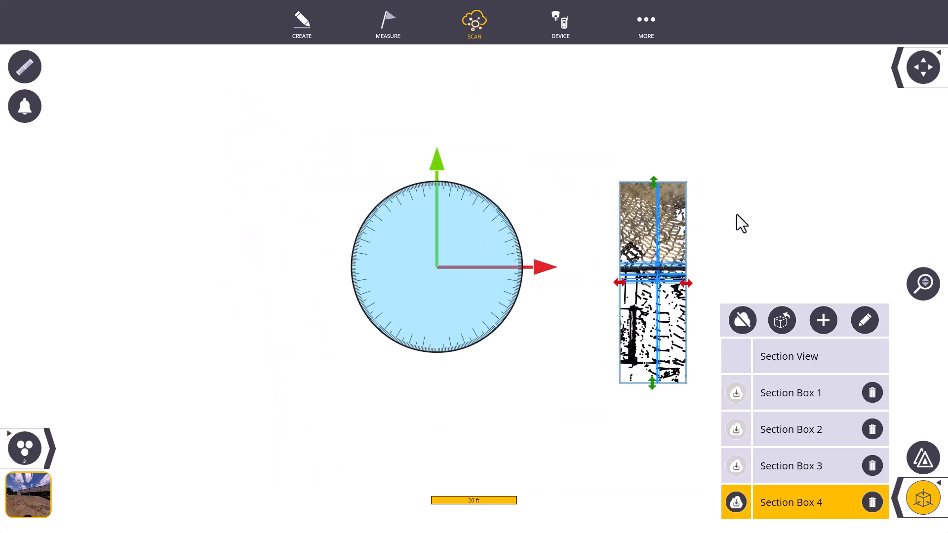
pyautogui.click(900, 75)
pyautogui.click(811, 71)
pyautogui.scroll(10, 467, 393)
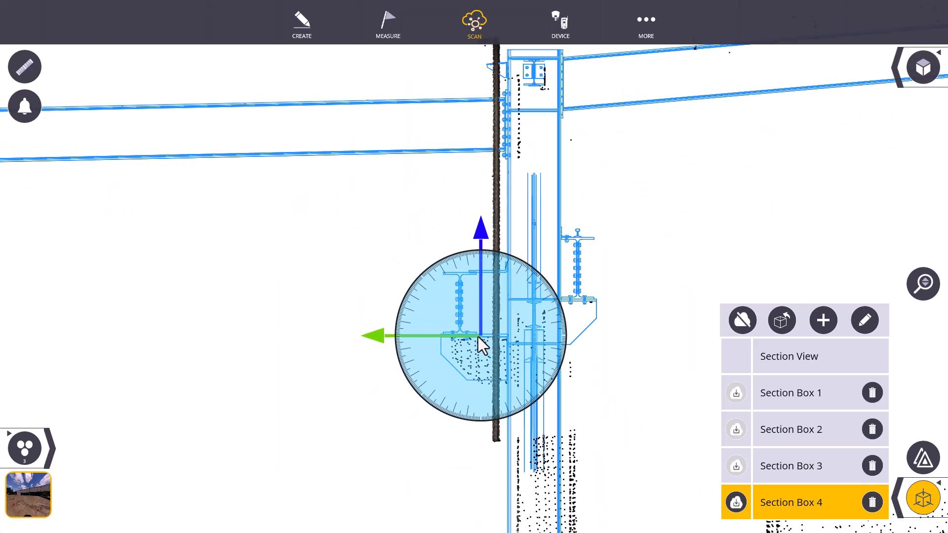
pyautogui.click(932, 64)
pyautogui.scroll(-1, 656, 300)
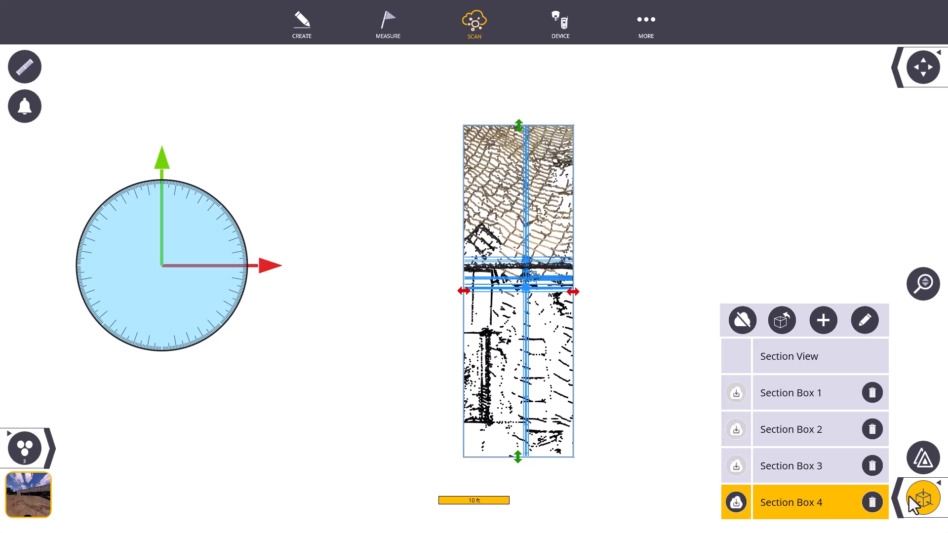
pyautogui.click(899, 79)
pyautogui.click(809, 73)
pyautogui.scroll(10, 451, 371)
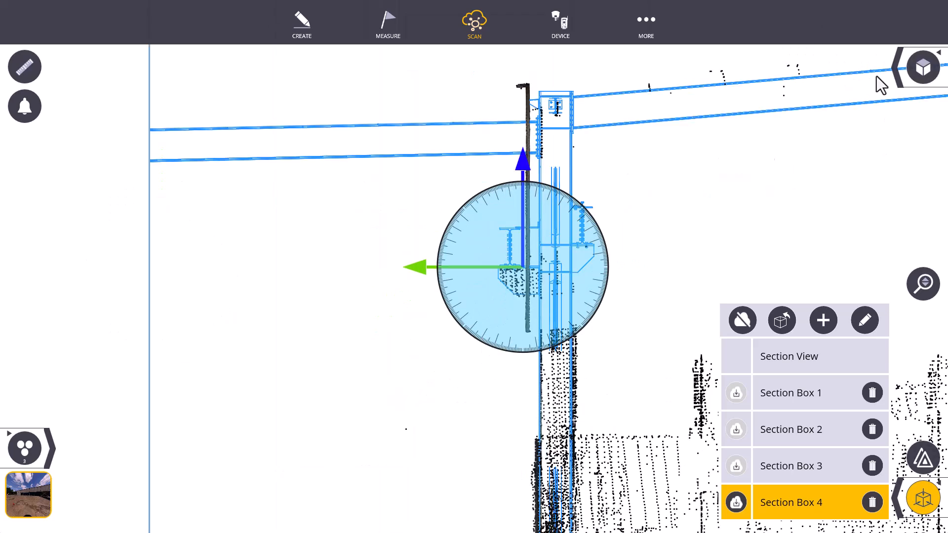
# - Shift Section Box 4 one more bay along the wall and examine the next column line's scan fit in the side view
pyautogui.click(923, 67)
pyautogui.moveTo(546, 289); pyautogui.dragTo(806, 289)
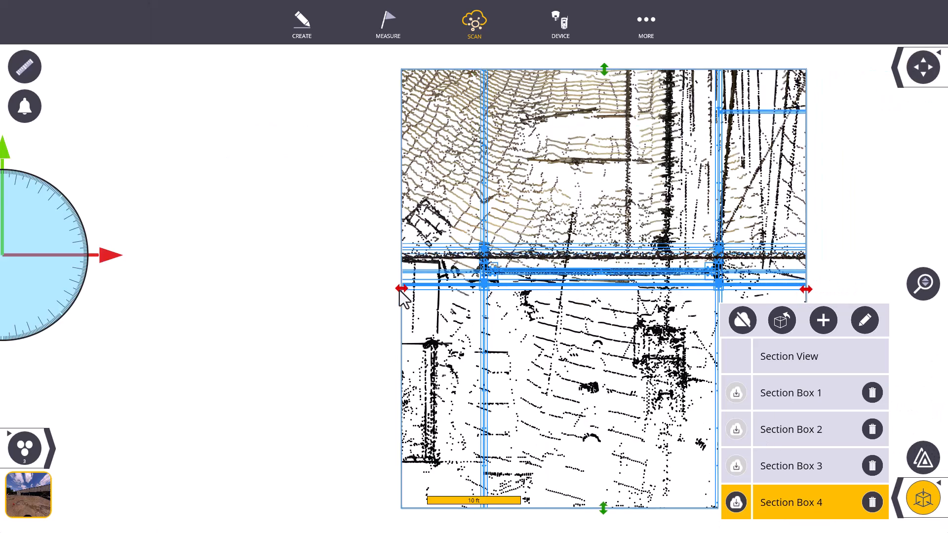
pyautogui.moveTo(402, 289); pyautogui.dragTo(660, 288)
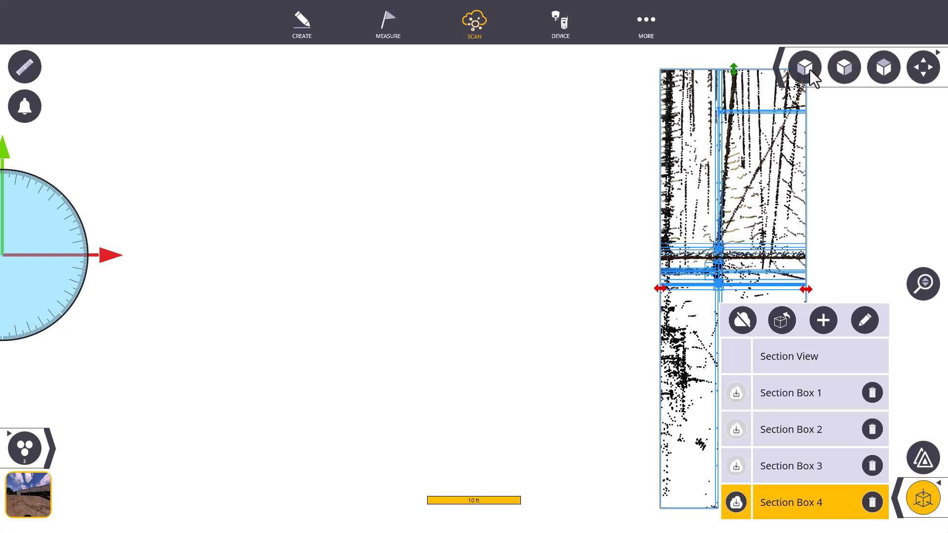
pyautogui.click(810, 69)
pyautogui.scroll(10, 473, 360)
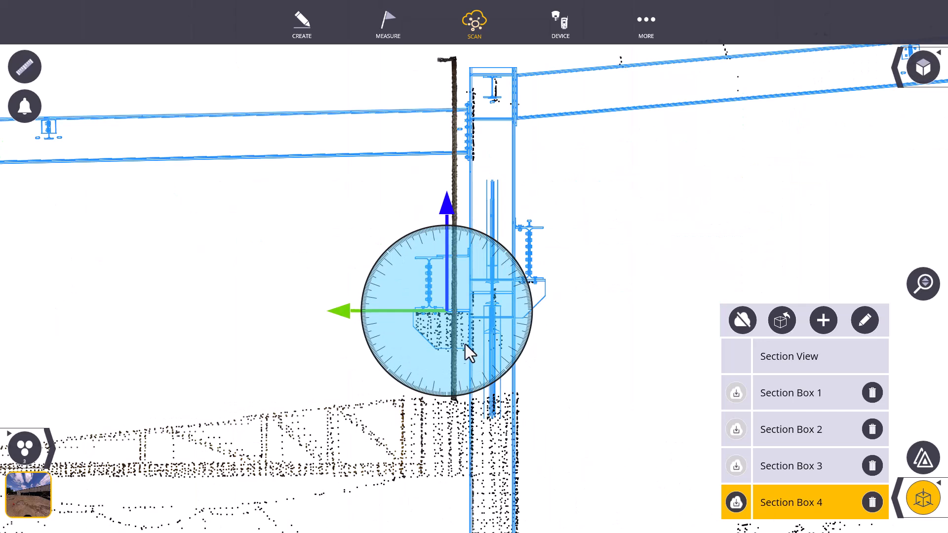
# - Return to the plan view and leave the manual scan registration
pyautogui.scroll(-5, 444, 339)
pyautogui.click(928, 73)
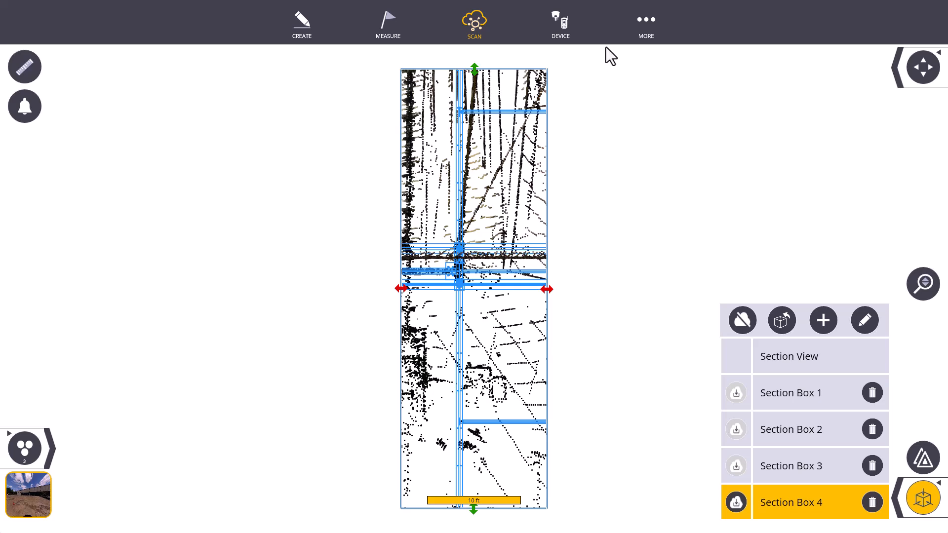
pyautogui.click(646, 22)
pyautogui.click(478, 131)
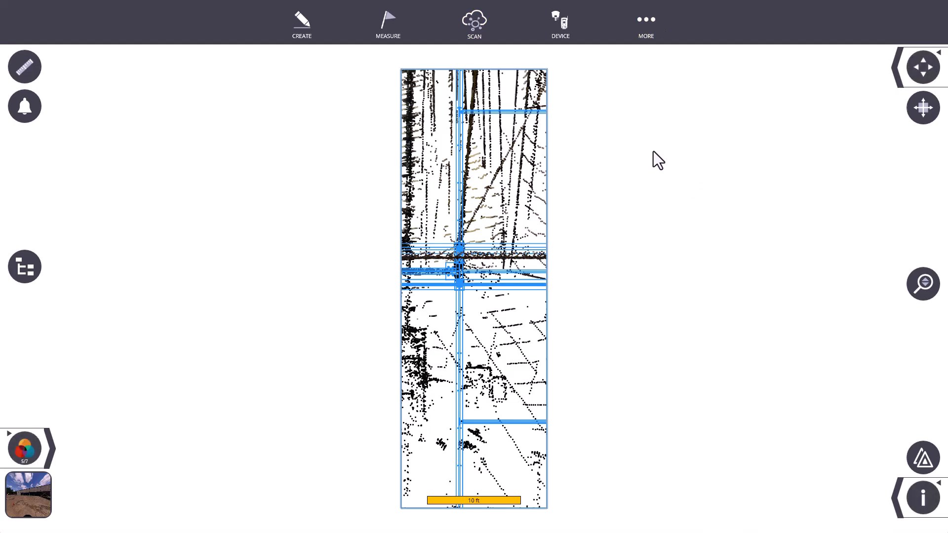
# - Extend Section Box 4 along the wall past the last column line and extract its full point cloud
pyautogui.scroll(-5, 413, 220)
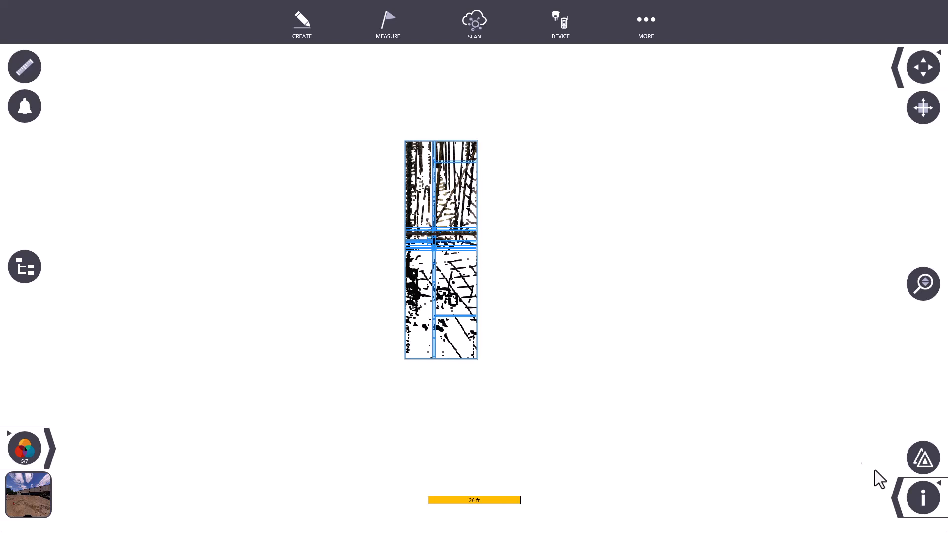
pyautogui.click(896, 494)
pyautogui.scroll(-4, 553, 174)
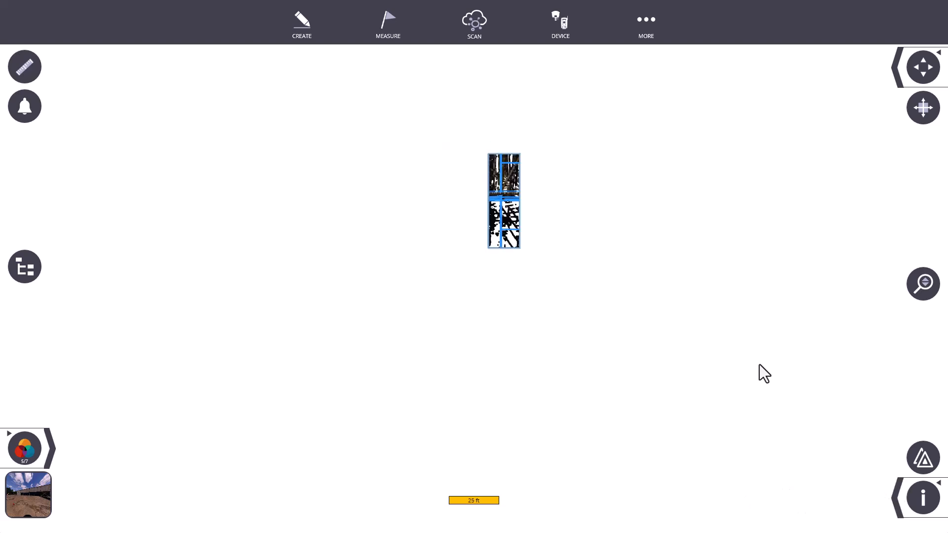
pyautogui.scroll(1, 766, 377)
pyautogui.click(894, 503)
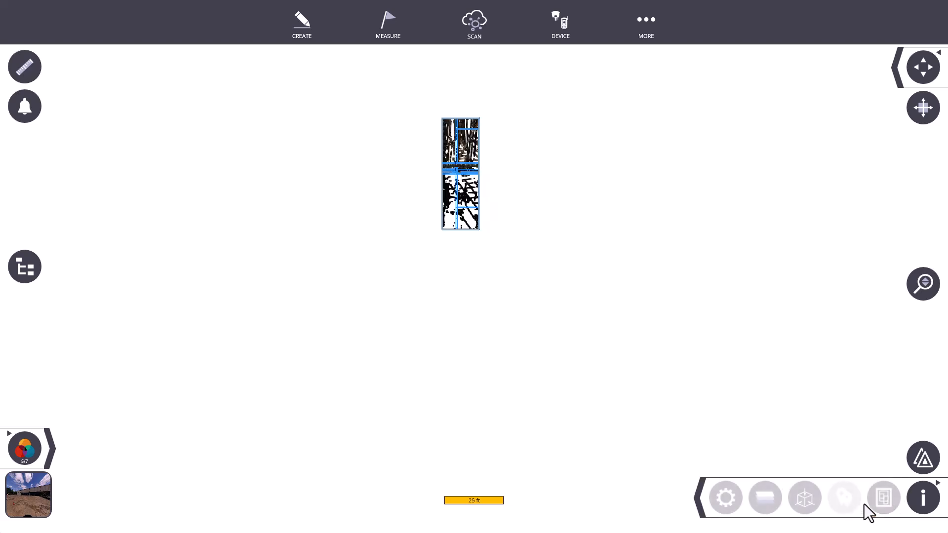
pyautogui.click(805, 496)
pyautogui.moveTo(786, 180); pyautogui.dragTo(880, 175)
pyautogui.click(736, 501)
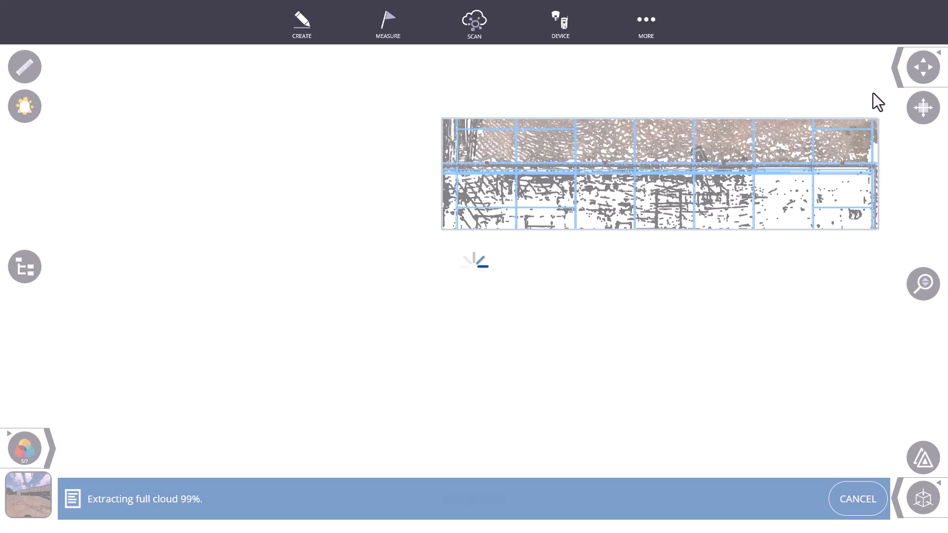
# - Examine in 3D how the scanned wall and its row of brackets match the modelled steel along the building
pyautogui.click(923, 105)
pyautogui.moveTo(674, 188); pyautogui.dragTo(851, 72)
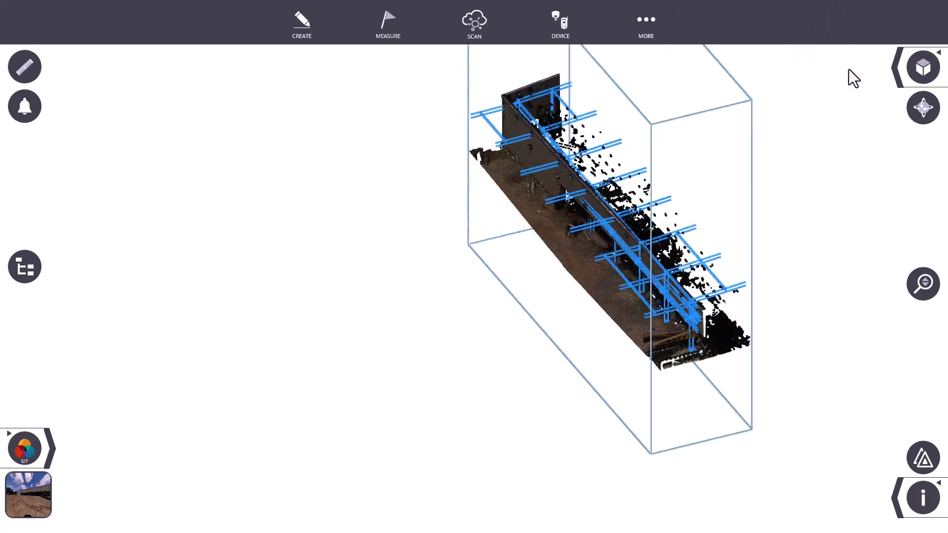
pyautogui.scroll(10, 501, 221)
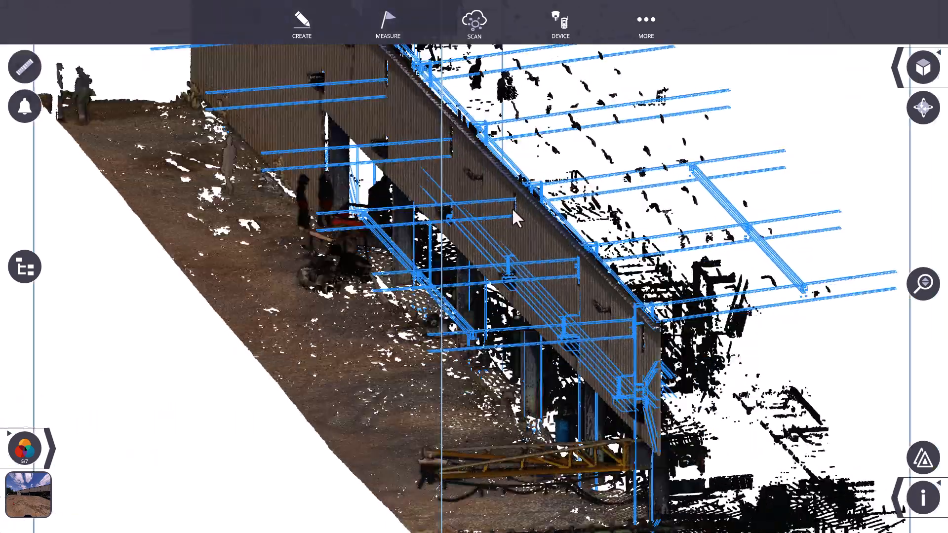
pyautogui.moveTo(511, 209)
pyautogui.mouseDown()
pyautogui.moveTo(481, 206)
pyautogui.moveTo(494, 187)
pyautogui.moveTo(503, 199)
pyautogui.mouseUp()
pyautogui.scroll(10, 517, 283)
pyautogui.moveTo(518, 271); pyautogui.dragTo(517, 273)
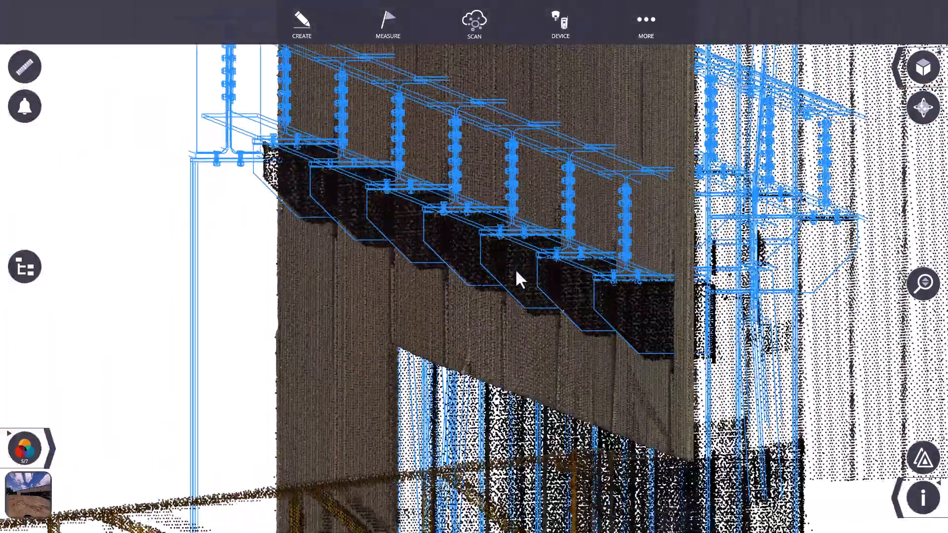
pyautogui.scroll(-5, 515, 270)
pyautogui.scroll(5, 355, 180)
pyautogui.moveTo(348, 175); pyautogui.dragTo(346, 179)
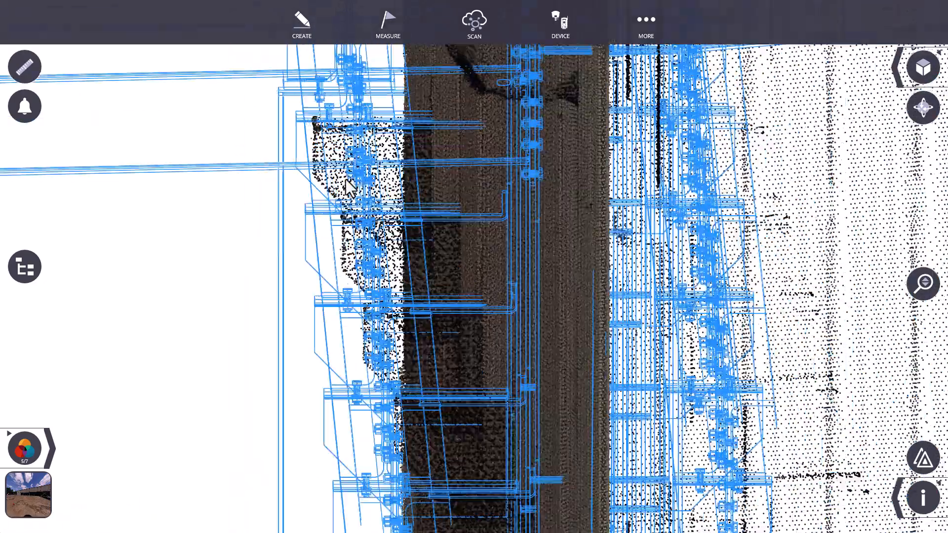
pyautogui.scroll(3, 348, 186)
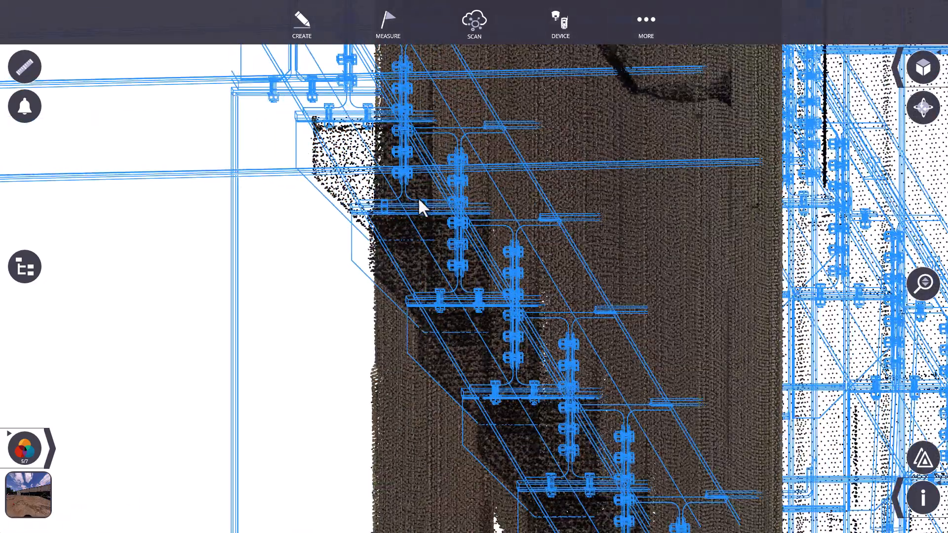
# - Reopen manual registration of the scan group and relocate its pivot to the wall line at the first column inside the section box
pyautogui.click(461, 27)
pyautogui.click(440, 189)
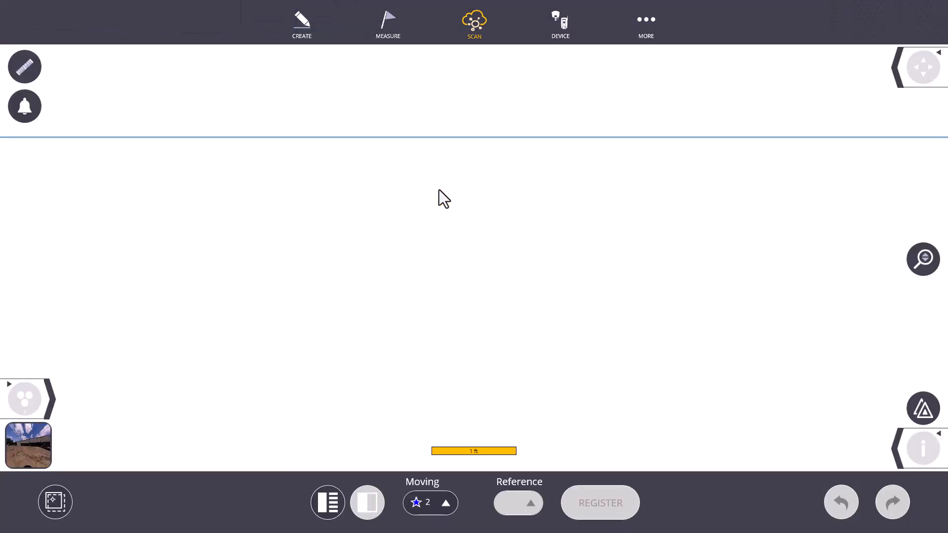
pyautogui.scroll(-3, 653, 156)
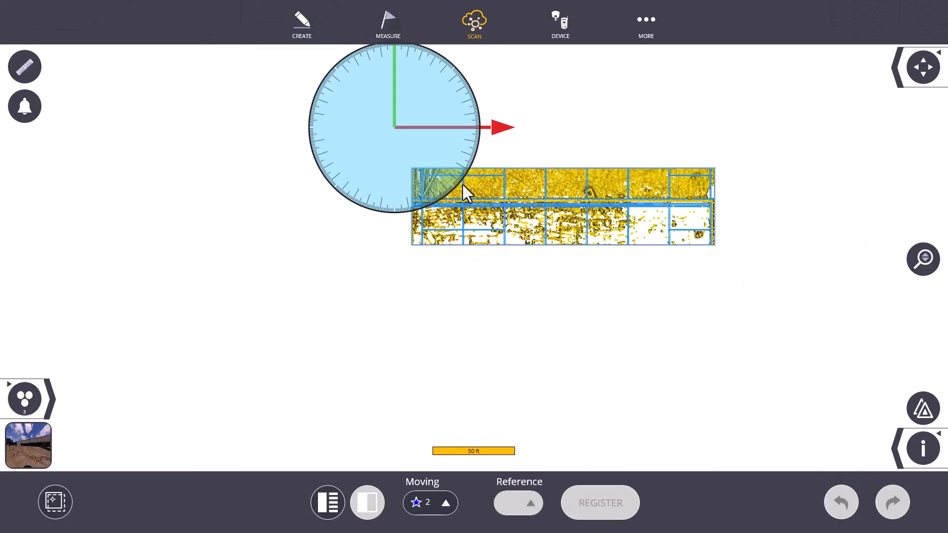
pyautogui.click(56, 502)
pyautogui.moveTo(381, 129); pyautogui.dragTo(408, 198)
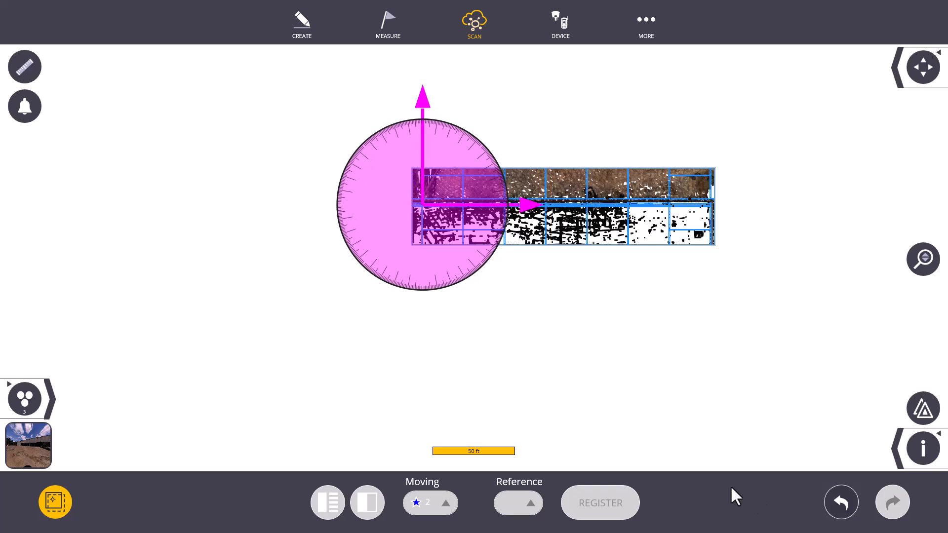
# - Crop Section Box 4 in plan to a thin strip running along the row of columns and brackets
pyautogui.click(898, 460)
pyautogui.click(802, 446)
pyautogui.scroll(5, 509, 232)
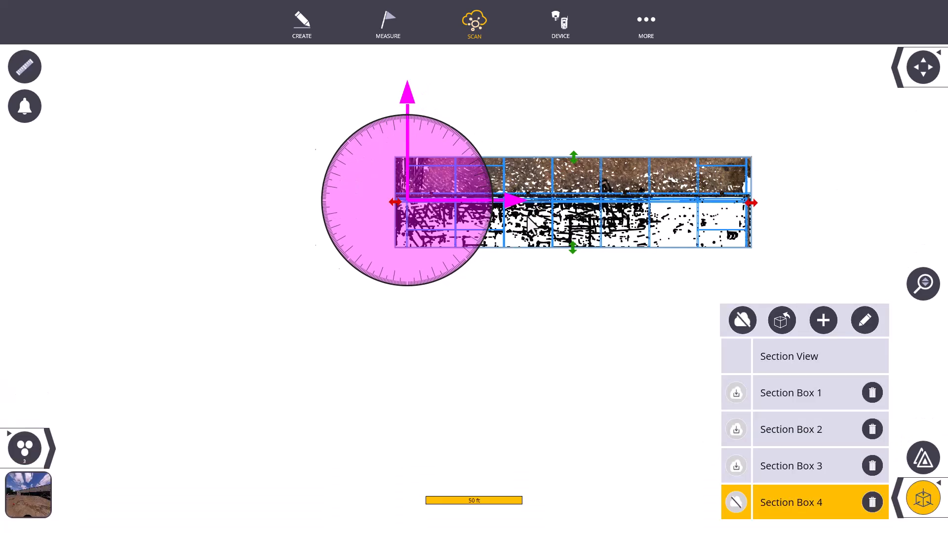
pyautogui.moveTo(620, 293); pyautogui.dragTo(615, 162)
pyautogui.scroll(6, 615, 153)
pyautogui.moveTo(630, 195); pyautogui.dragTo(601, 223)
pyautogui.scroll(-6, 606, 306)
# - Crop the height of Section Box 4 in the front view to a shallow band around the brackets
pyautogui.click(901, 67)
pyautogui.click(846, 71)
pyautogui.moveTo(477, 499); pyautogui.dragTo(484, 372)
pyautogui.moveTo(479, 82); pyautogui.dragTo(459, 331)
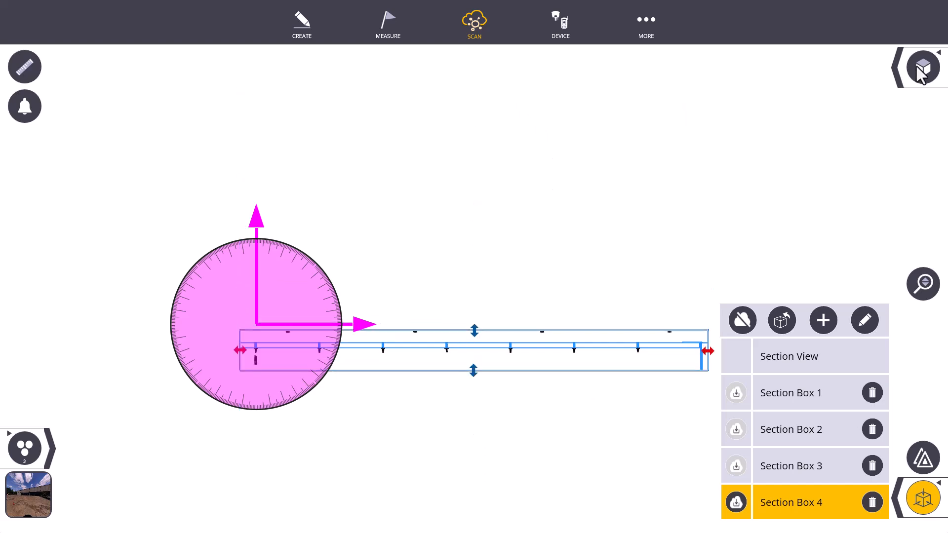
# - Examine in plan how the scanned points fit the model at the first boxed column, and close the section box list
pyautogui.click(920, 70)
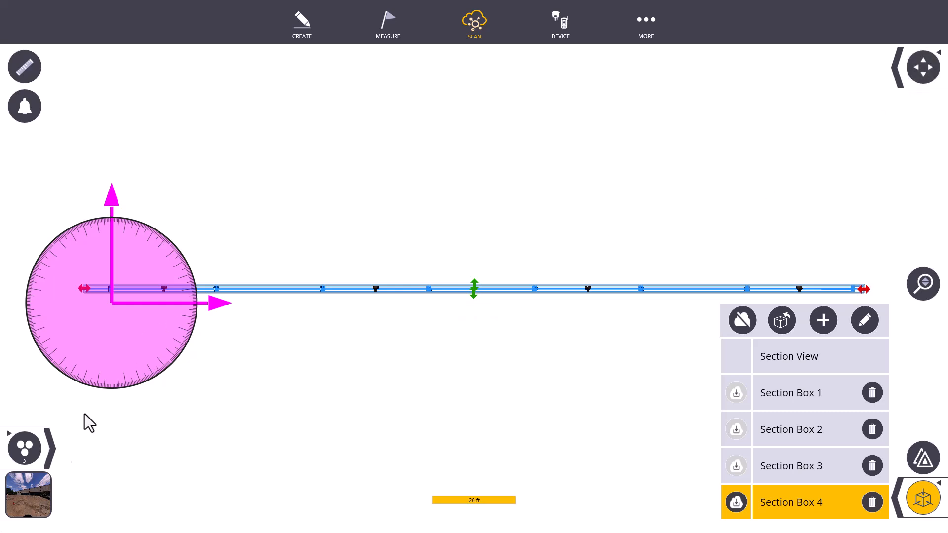
pyautogui.scroll(10, 108, 279)
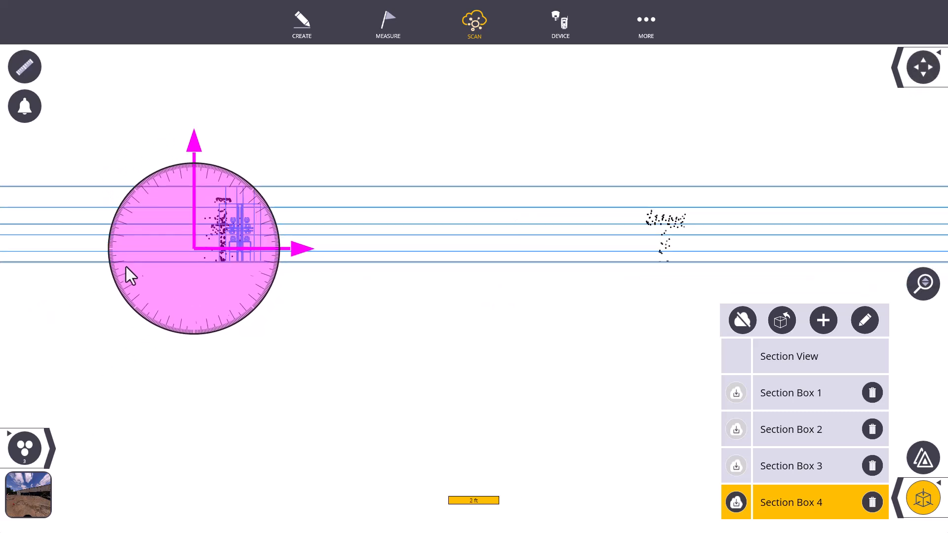
pyautogui.scroll(-8, 474, 284)
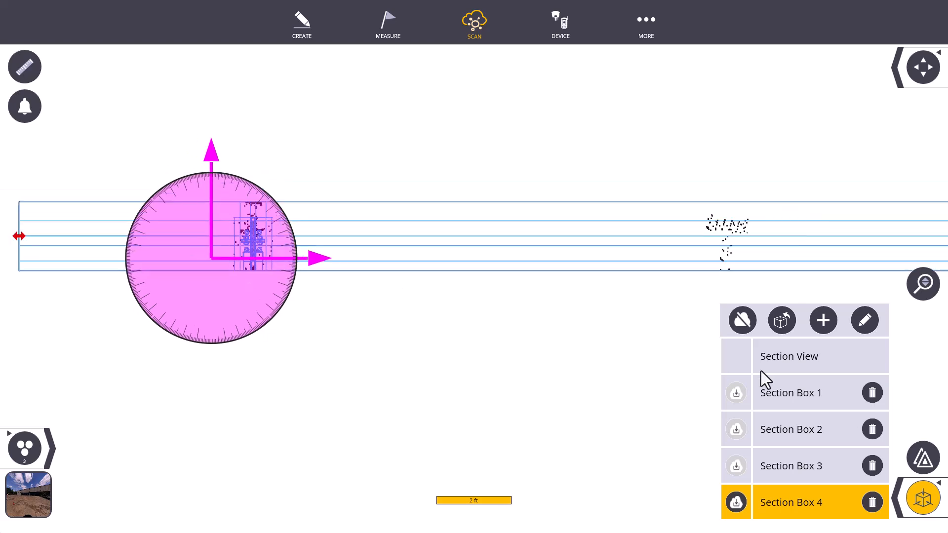
pyautogui.click(801, 501)
pyautogui.click(803, 503)
pyautogui.click(923, 496)
pyautogui.click(55, 501)
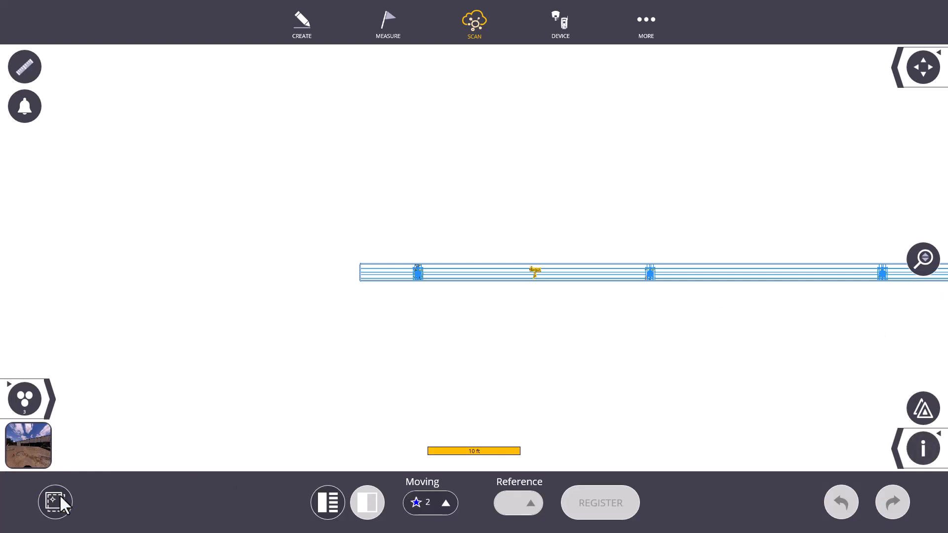
# - Widen Section Box 4 slightly in plan on the positive Y side of the column line, and close the section box list
pyautogui.click(903, 450)
pyautogui.click(845, 448)
pyautogui.scroll(2, 718, 287)
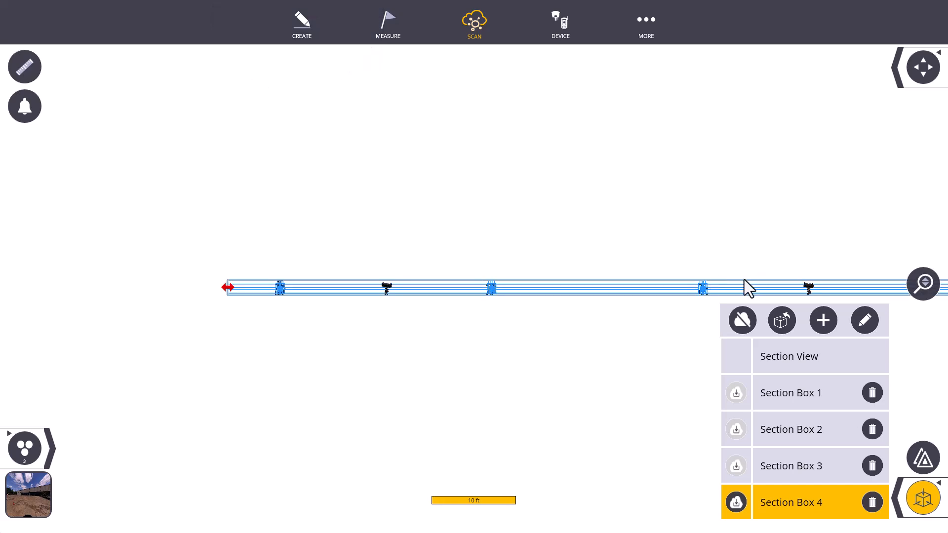
pyautogui.scroll(-3, 319, 295)
pyautogui.scroll(4, 734, 292)
pyautogui.moveTo(672, 279); pyautogui.dragTo(671, 272)
pyautogui.click(919, 494)
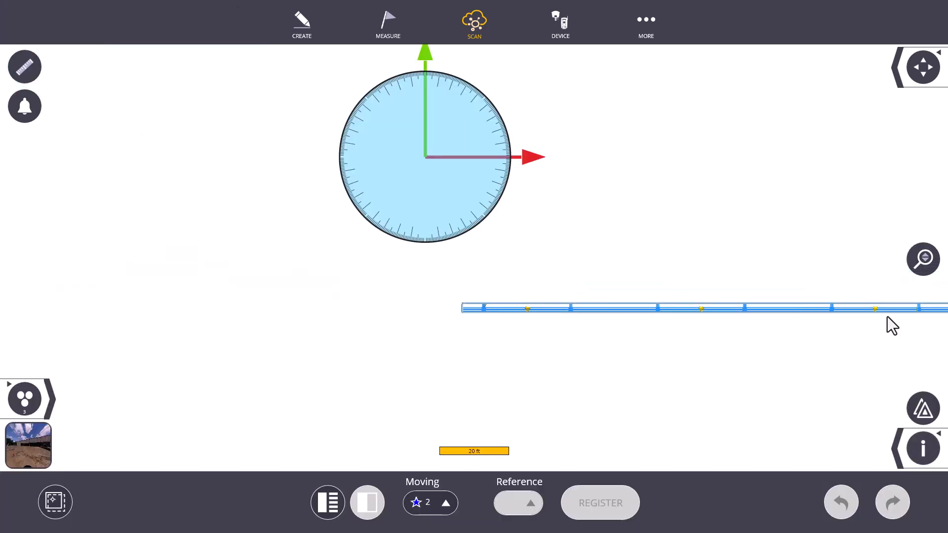
# - Relocate the pivot in plan onto the first column bracket at the start of the boxed row
pyautogui.click(55, 504)
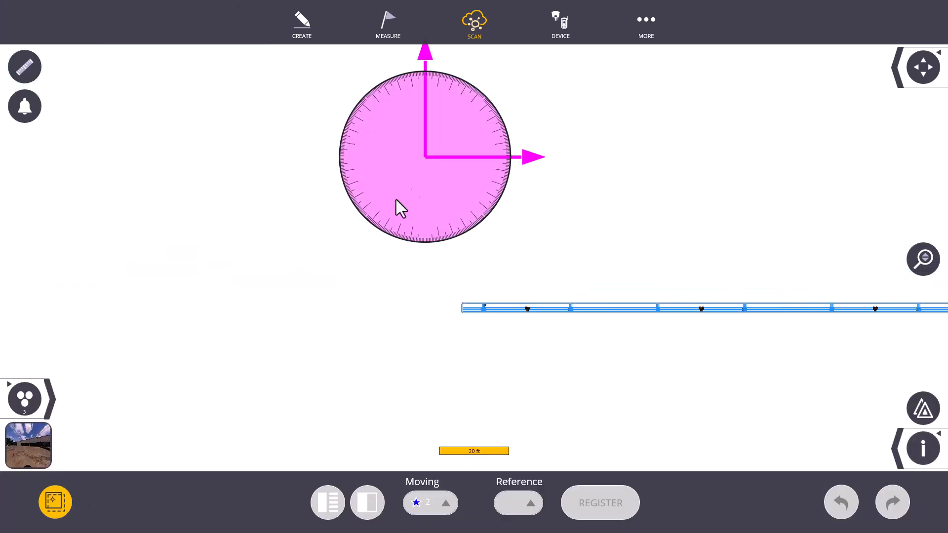
pyautogui.moveTo(423, 152); pyautogui.dragTo(507, 304)
pyautogui.scroll(3, 482, 310)
pyautogui.scroll(5, 483, 312)
pyautogui.scroll(-2, 385, 306)
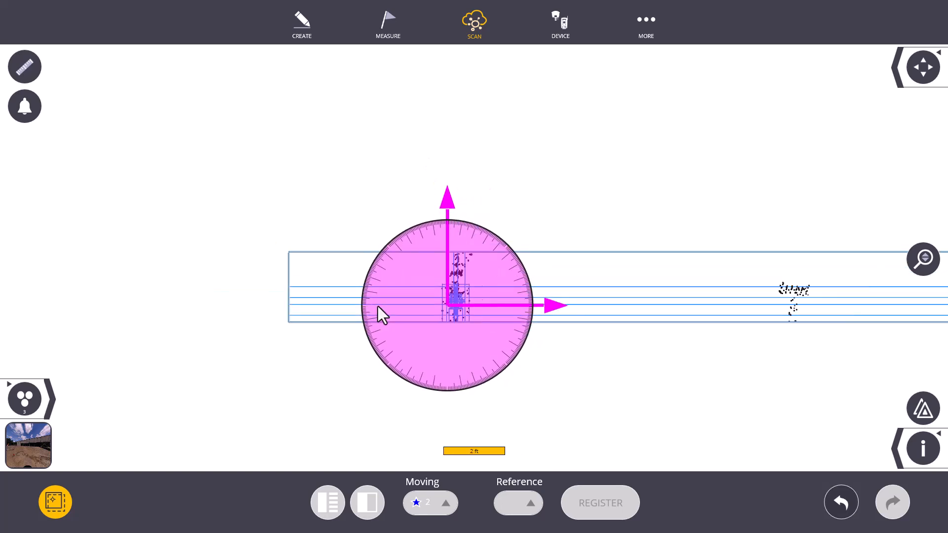
pyautogui.click(56, 501)
# - Examine how the scanned points fit the model at the second column in plan and the brackets from the side
pyautogui.scroll(-4, 106, 321)
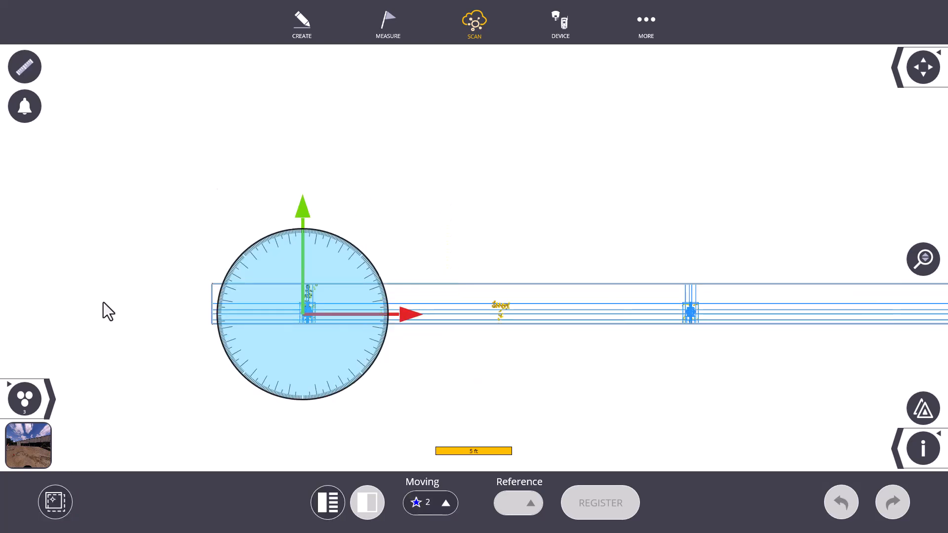
pyautogui.scroll(2, 648, 299)
pyautogui.scroll(1, 647, 300)
pyautogui.scroll(2, 478, 316)
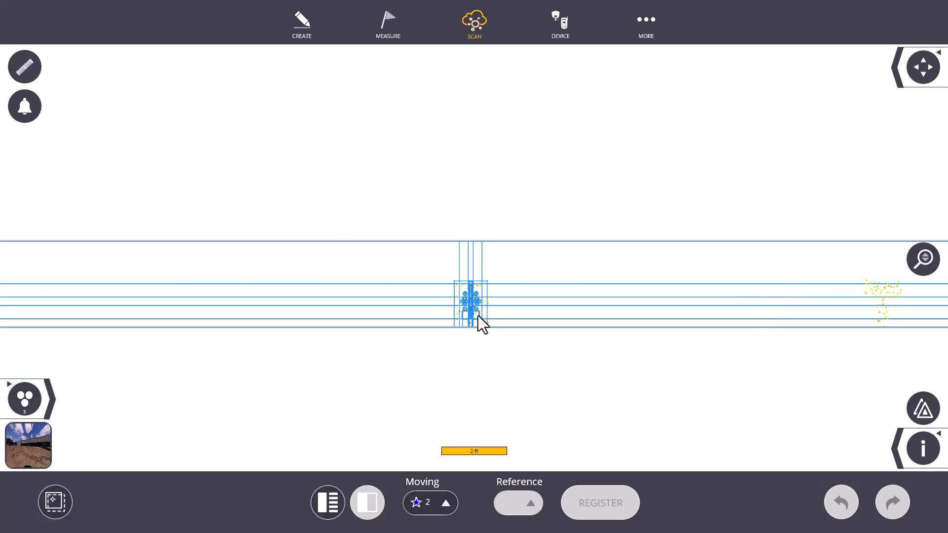
pyautogui.click(902, 66)
pyautogui.click(811, 70)
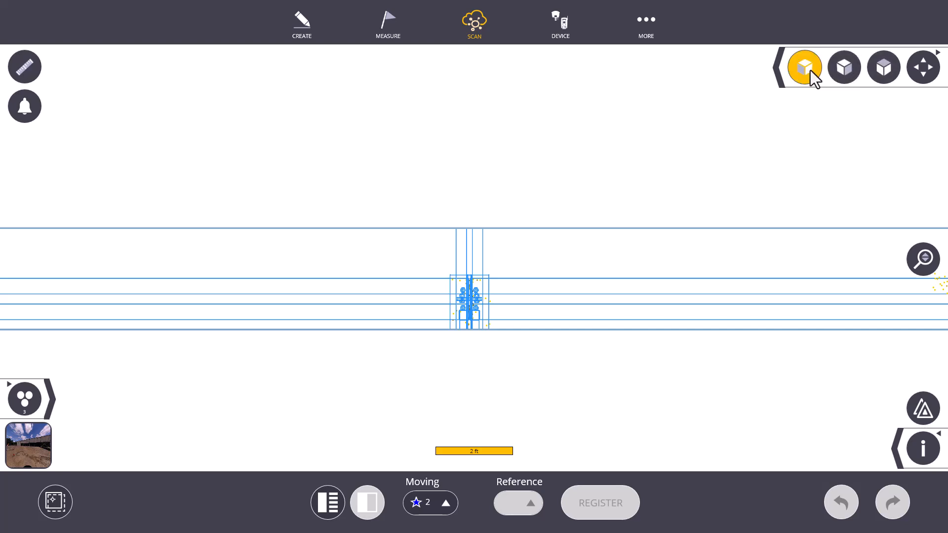
pyautogui.scroll(-2, 503, 273)
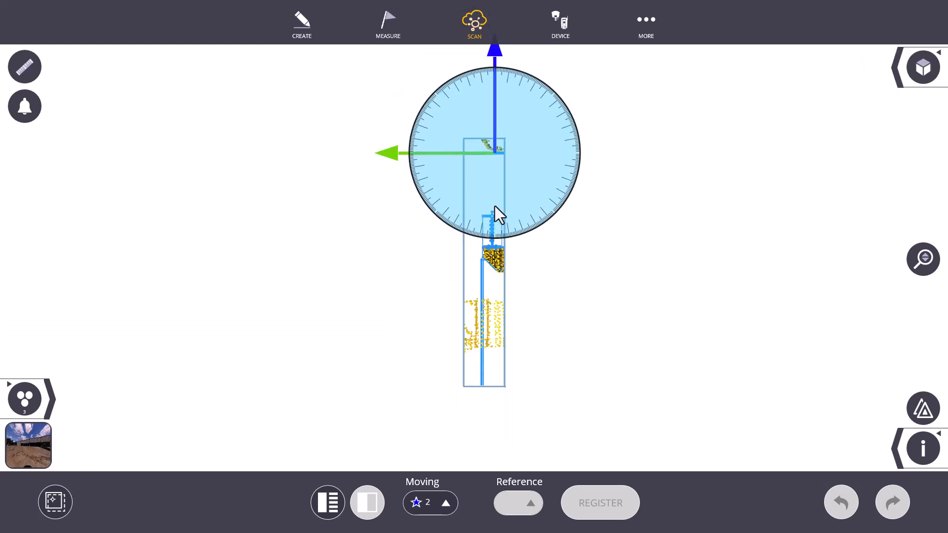
# - Crop the height of Section Box 4 in the side view to a short band around the bracket, and return to plan
pyautogui.click(896, 451)
pyautogui.click(805, 450)
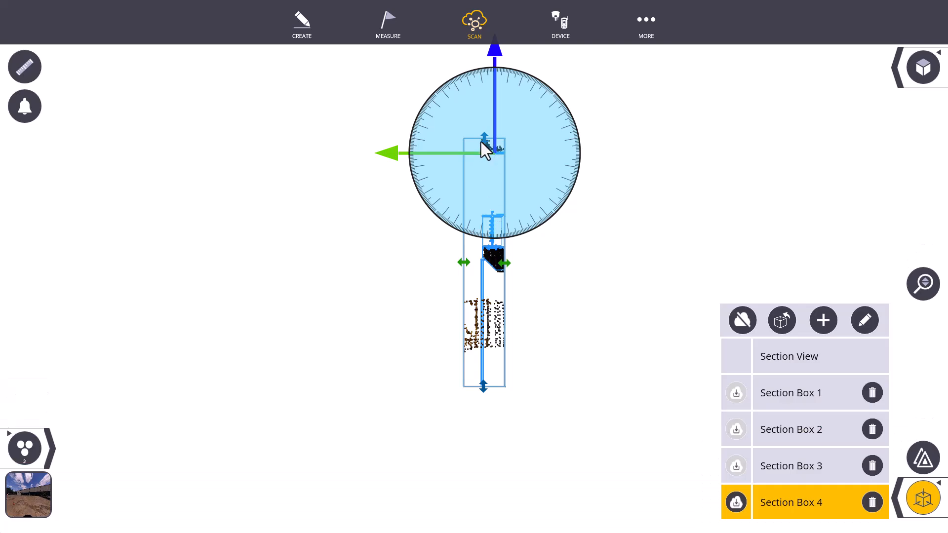
pyautogui.scroll(2, 517, 165)
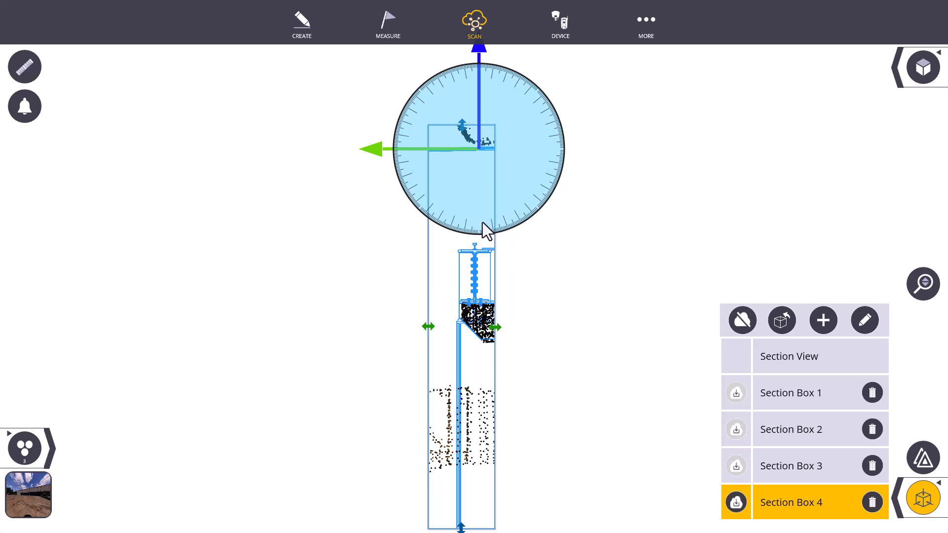
pyautogui.click(780, 316)
pyautogui.click(921, 511)
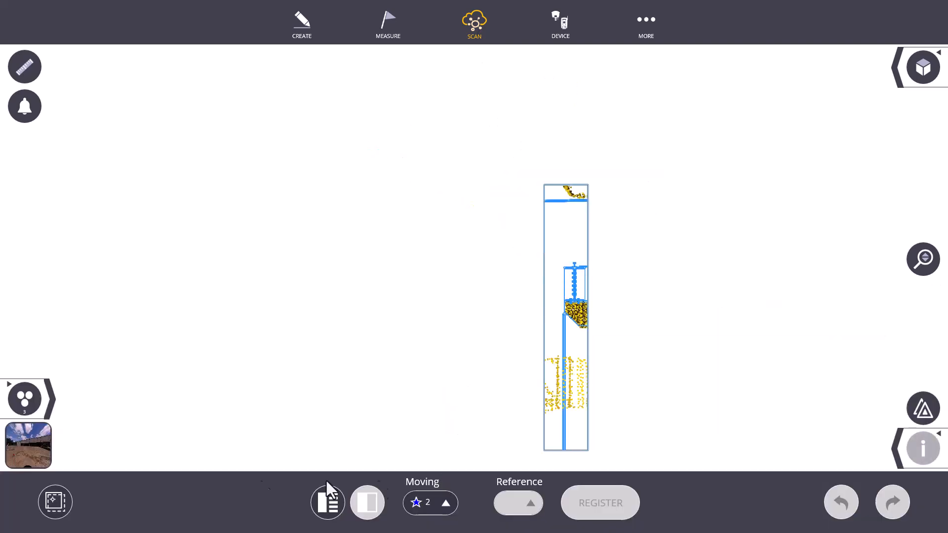
pyautogui.click(894, 449)
pyautogui.click(810, 451)
pyautogui.moveTo(567, 191); pyautogui.dragTo(567, 271)
pyautogui.moveTo(567, 444); pyautogui.dragTo(565, 345)
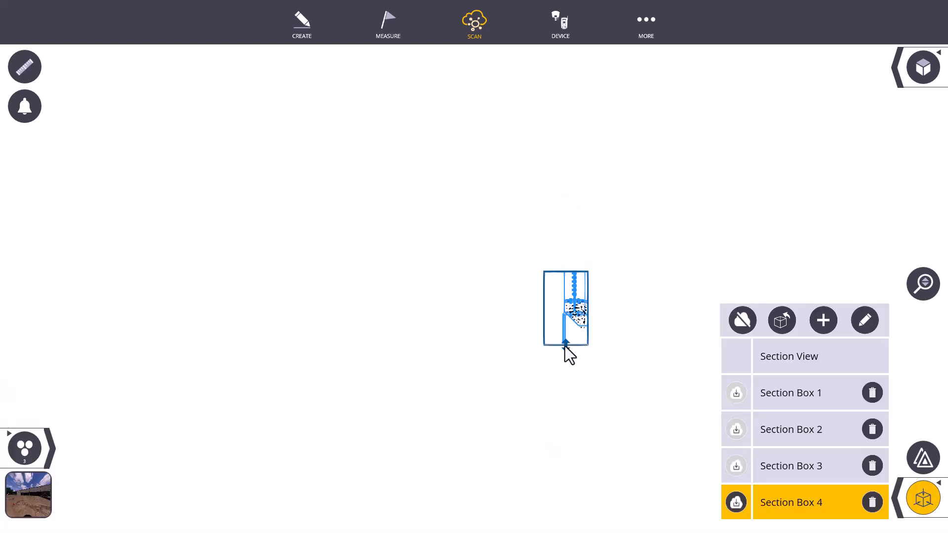
pyautogui.click(924, 68)
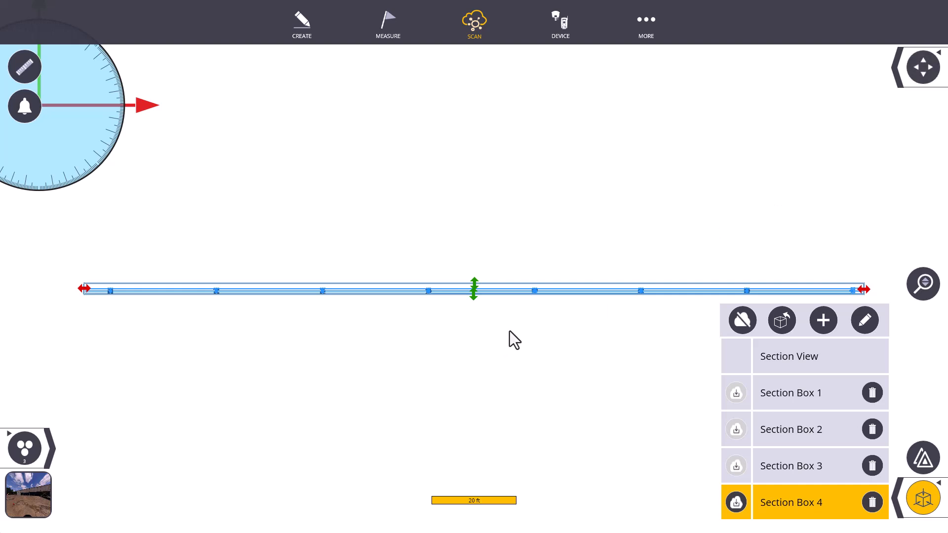
pyautogui.click(923, 499)
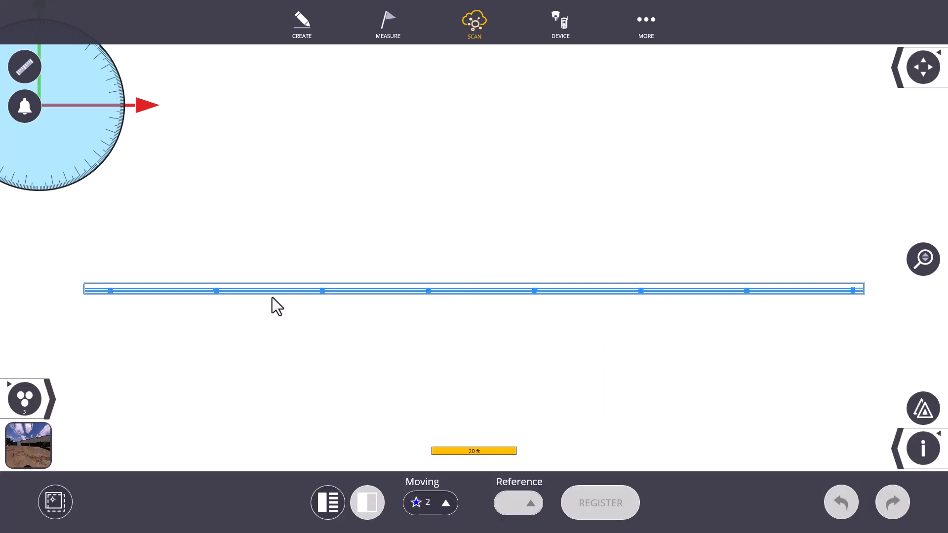
# - Move the pivot onto the center of the first bracket within the cropped Section Box 4, and finish positioning it
pyautogui.scroll(4, 356, 291)
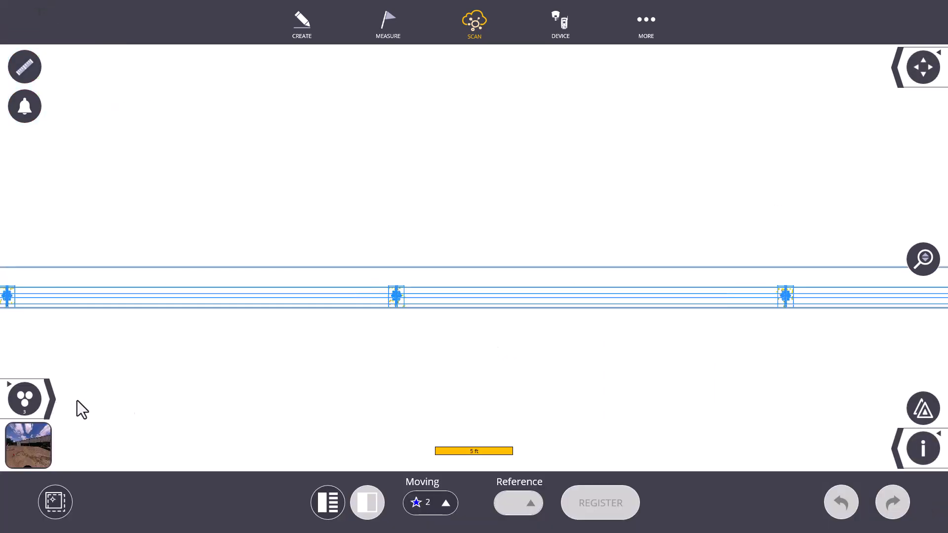
pyautogui.scroll(-3, 490, 370)
pyautogui.click(59, 501)
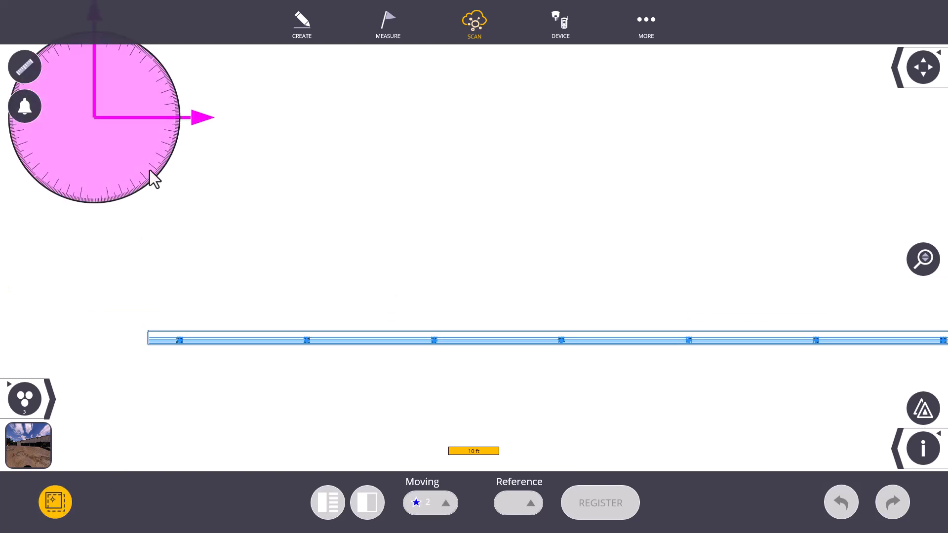
pyautogui.moveTo(95, 110); pyautogui.dragTo(179, 331)
pyautogui.scroll(5, 180, 336)
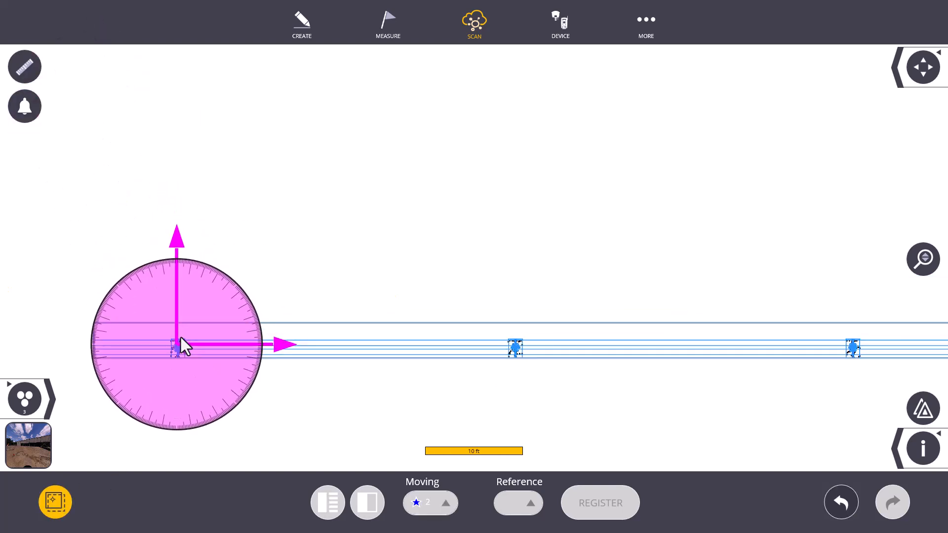
pyautogui.scroll(2, 177, 372)
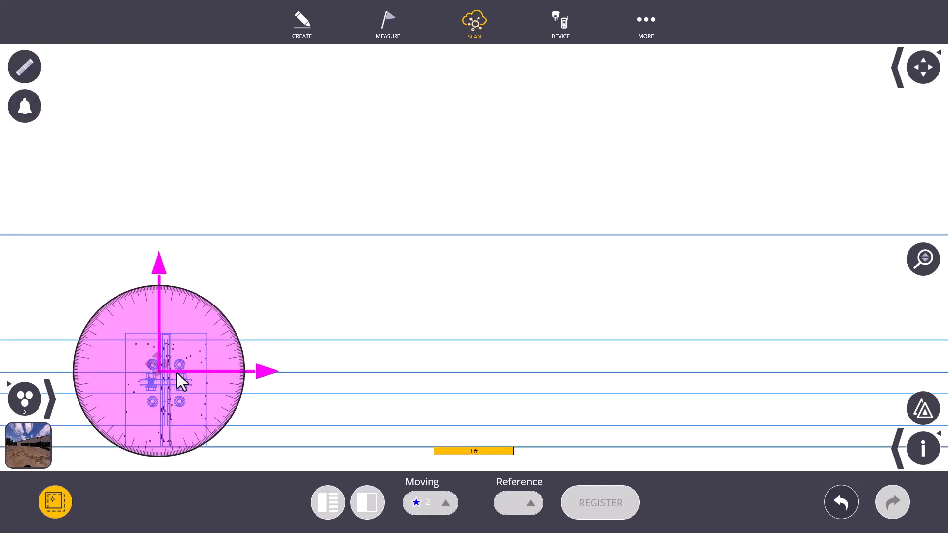
pyautogui.click(55, 502)
# - Fine-tune the scans' alignment in plan against the brackets at the far end of the boxed row
pyautogui.scroll(-9, 123, 349)
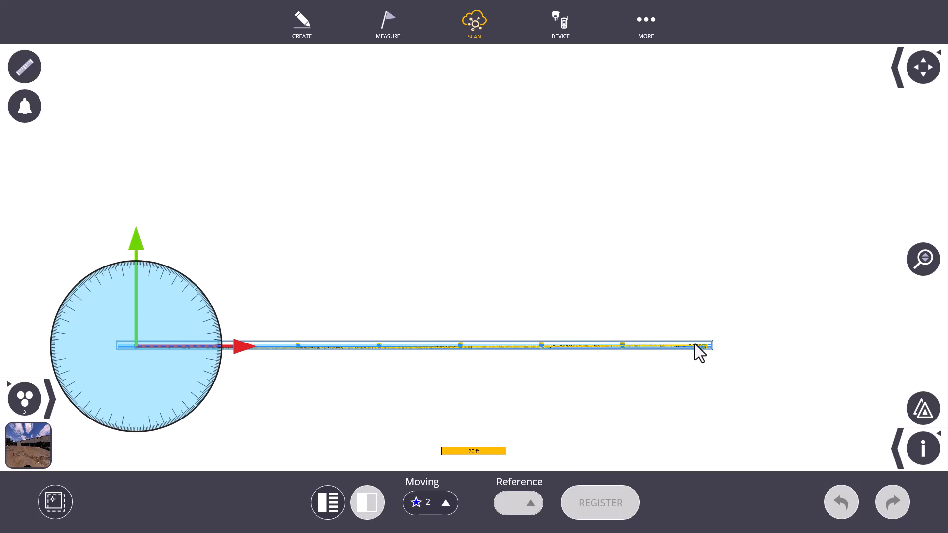
pyautogui.scroll(1, 695, 345)
pyautogui.scroll(4, 701, 354)
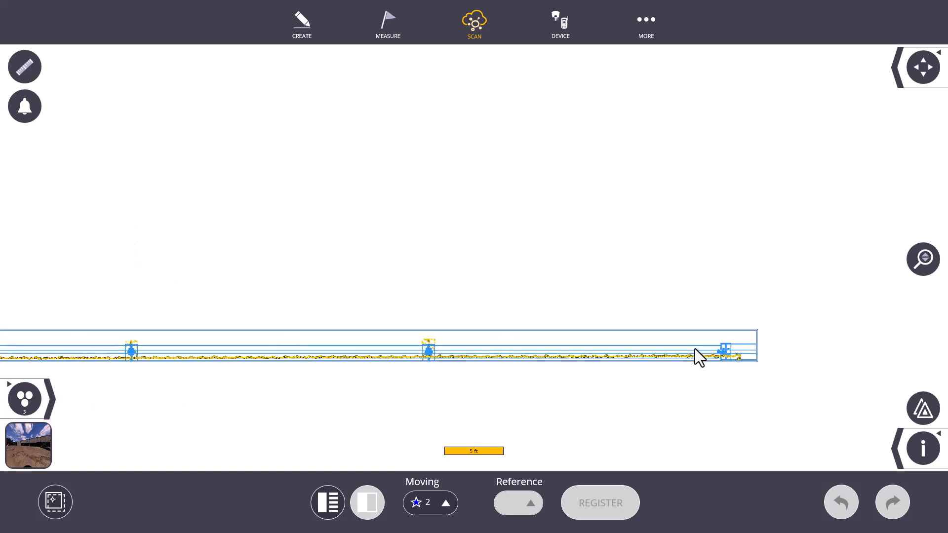
pyautogui.scroll(2, 695, 349)
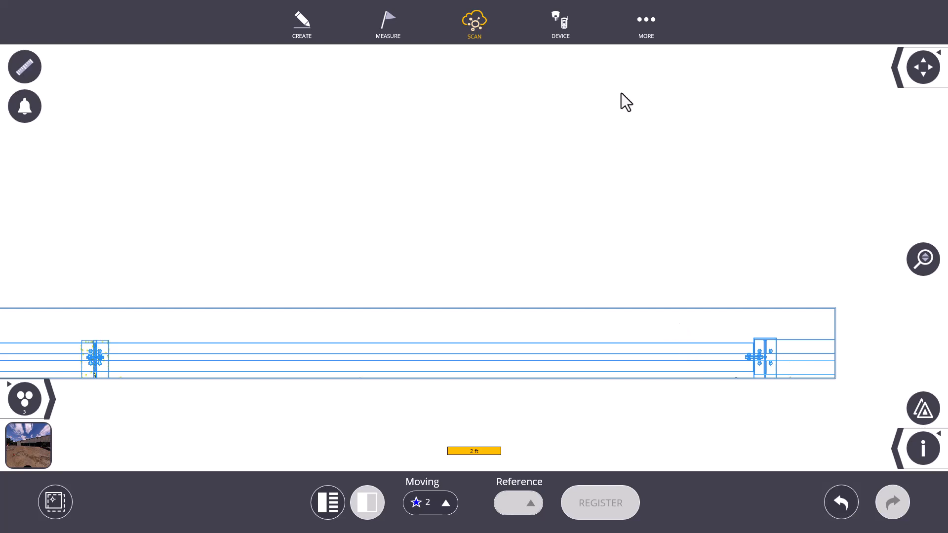
# - Leave the manual registration and extract the full point cloud inside Section Box 4
pyautogui.click(648, 26)
pyautogui.click(494, 127)
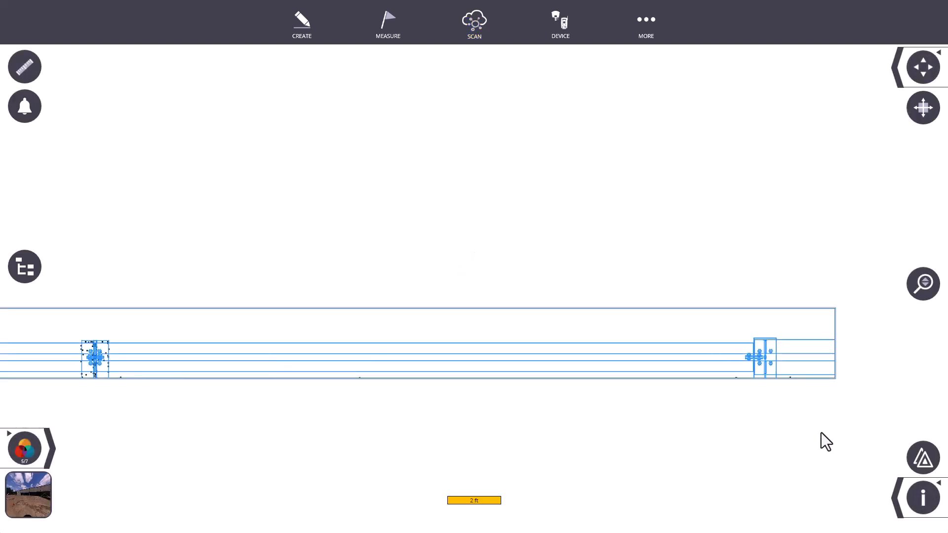
pyautogui.click(896, 486)
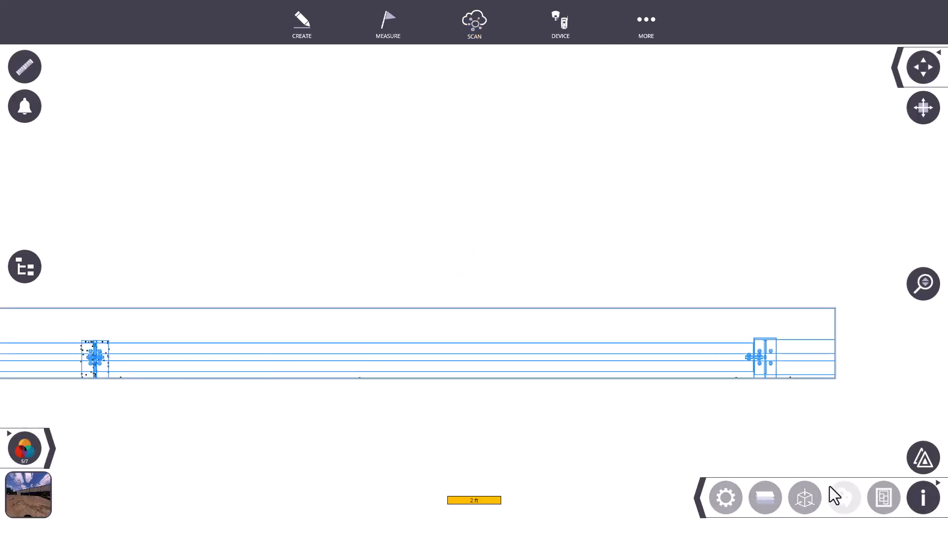
pyautogui.click(803, 496)
pyautogui.click(736, 502)
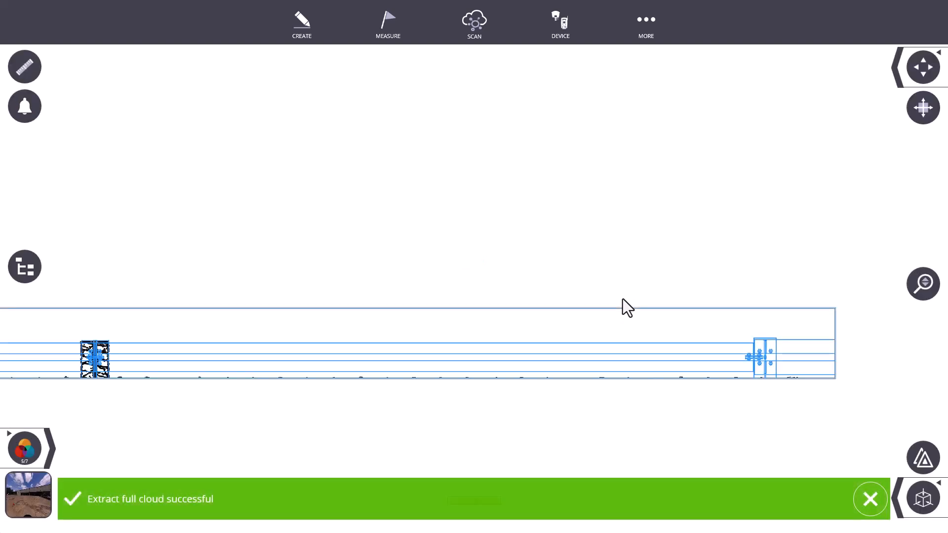
# - Examine in 3D how the extracted points fit the brackets along the full length of the boxed row
pyautogui.click(931, 98)
pyautogui.moveTo(422, 402); pyautogui.dragTo(534, 316)
pyautogui.scroll(-5, 534, 323)
pyautogui.moveTo(484, 348); pyautogui.dragTo(404, 493)
pyautogui.scroll(6, 423, 427)
pyautogui.scroll(-8, 419, 408)
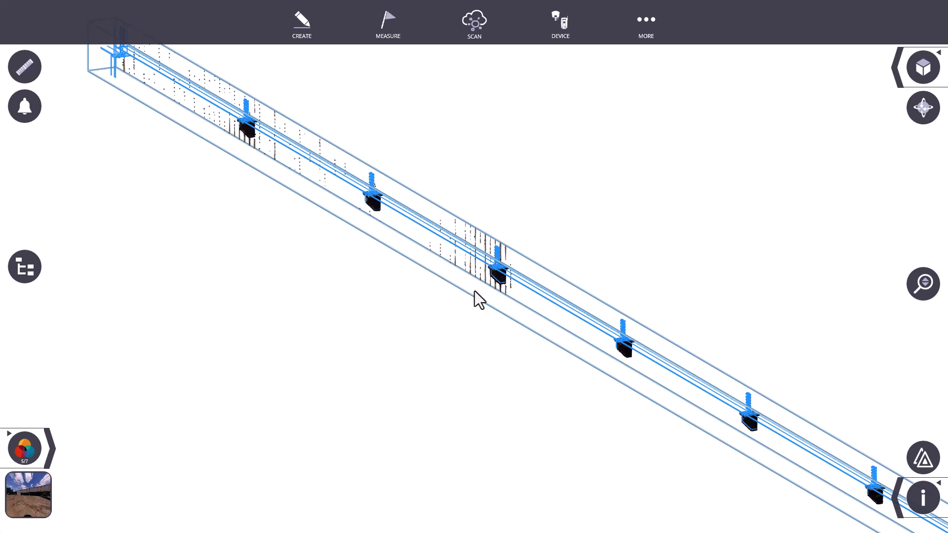
pyautogui.moveTo(527, 364); pyautogui.dragTo(443, 228, button='middle')
pyautogui.moveTo(625, 284); pyautogui.dragTo(487, 221, button='middle')
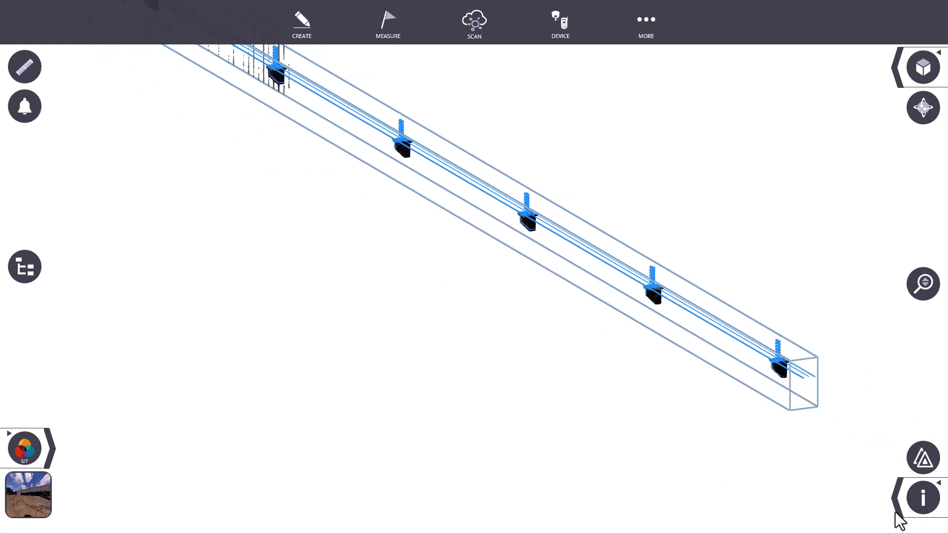
# - Open the Station 3 panorama with entity information enabled and frame the lower wall openings above the columns
pyautogui.click(29, 508)
pyautogui.moveTo(683, 298); pyautogui.dragTo(245, 256)
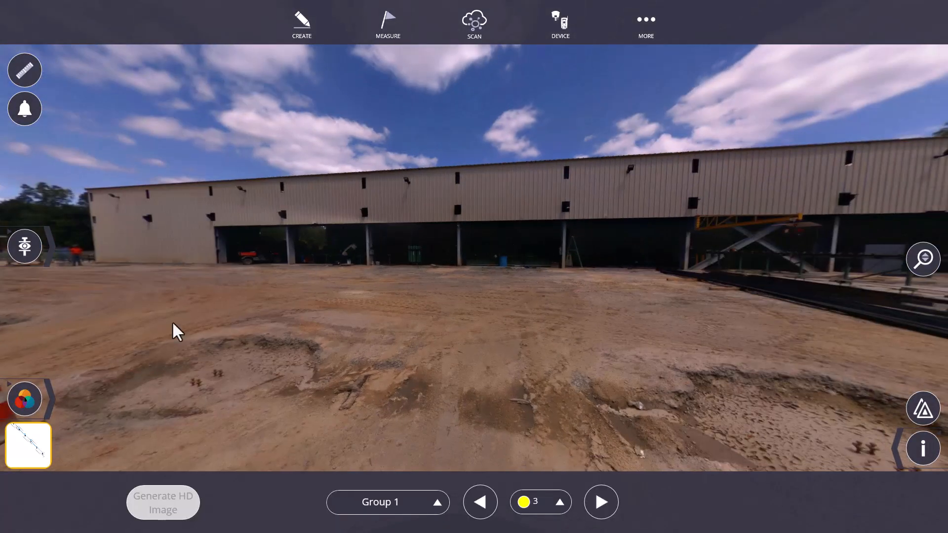
pyautogui.click(923, 448)
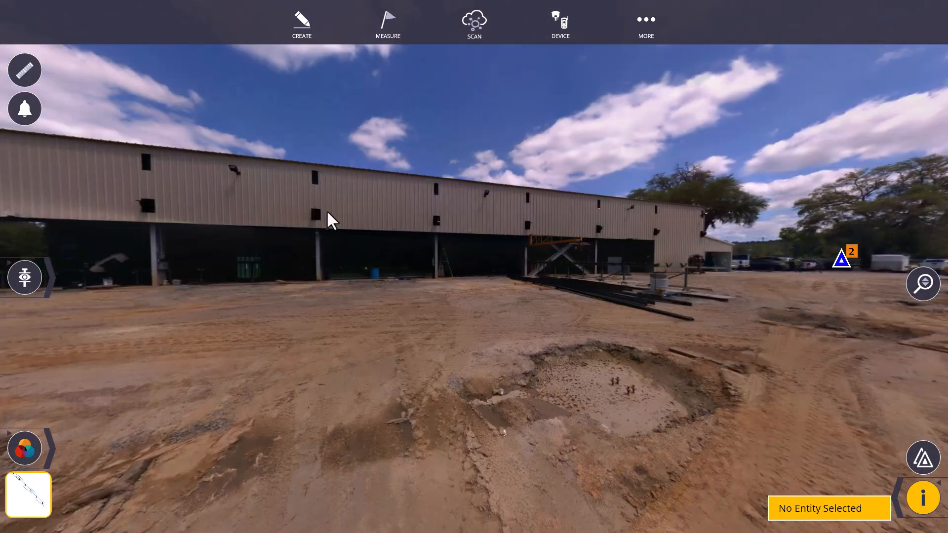
pyautogui.scroll(4, 389, 213)
pyautogui.moveTo(309, 215); pyautogui.dragTo(476, 256)
pyautogui.scroll(4, 471, 248)
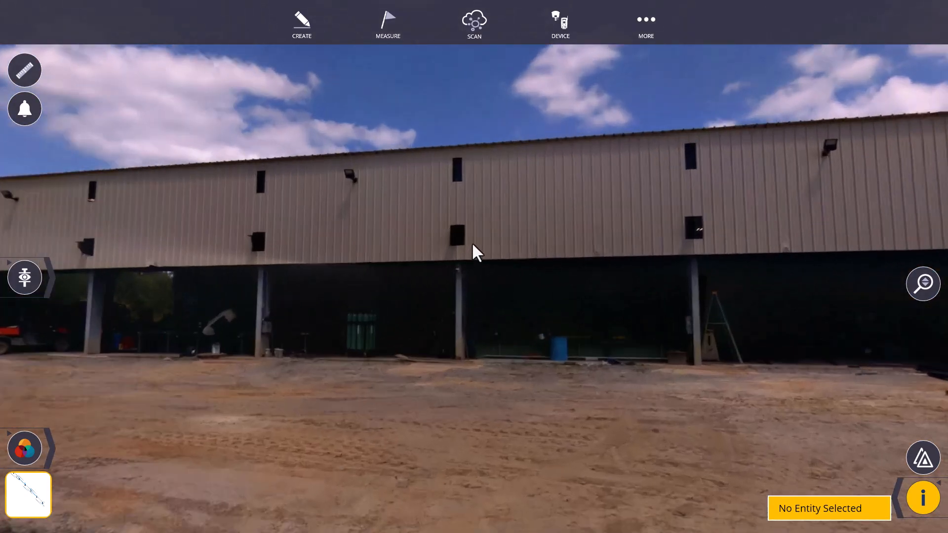
pyautogui.scroll(3, 472, 244)
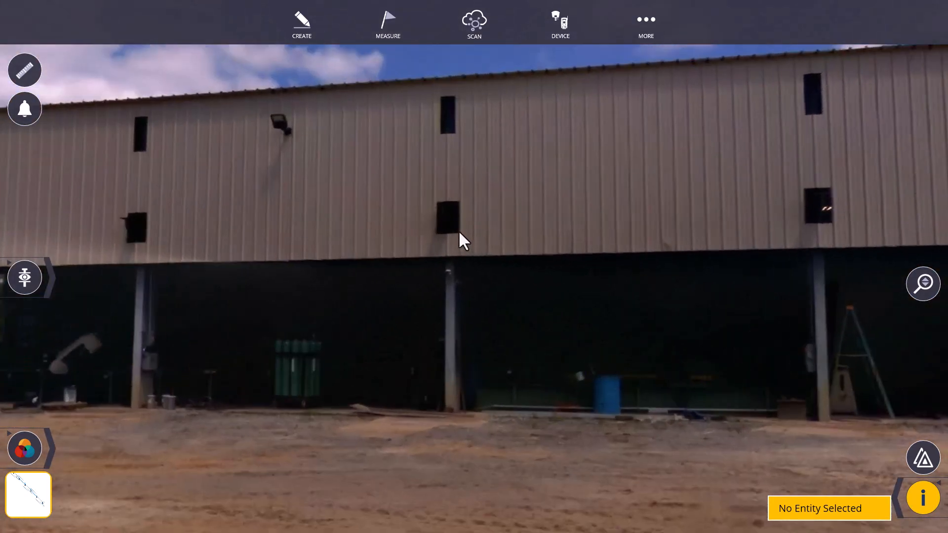
# - Create points at the facing lower corners of the wall openings above the cylinder-and-barrel bay's right column and the column by the ladder
pyautogui.click(458, 231)
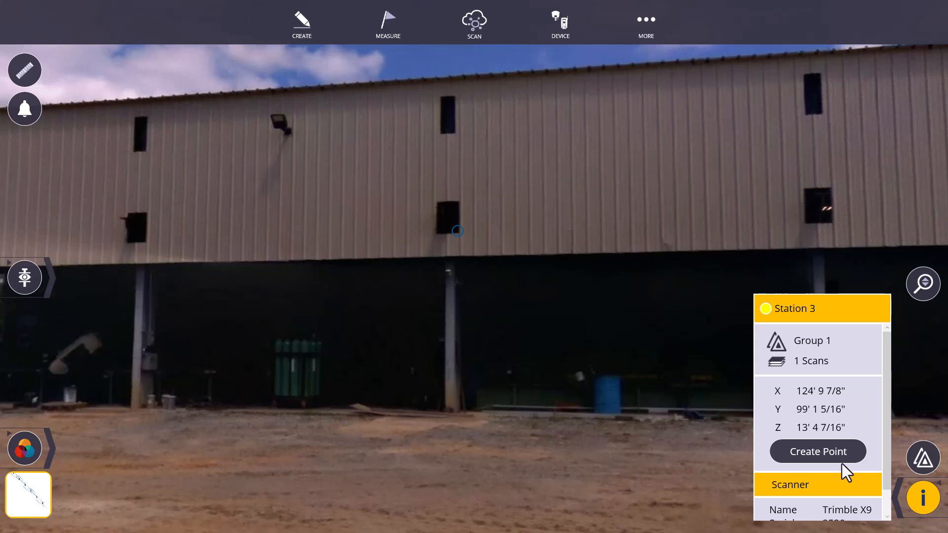
pyautogui.click(828, 450)
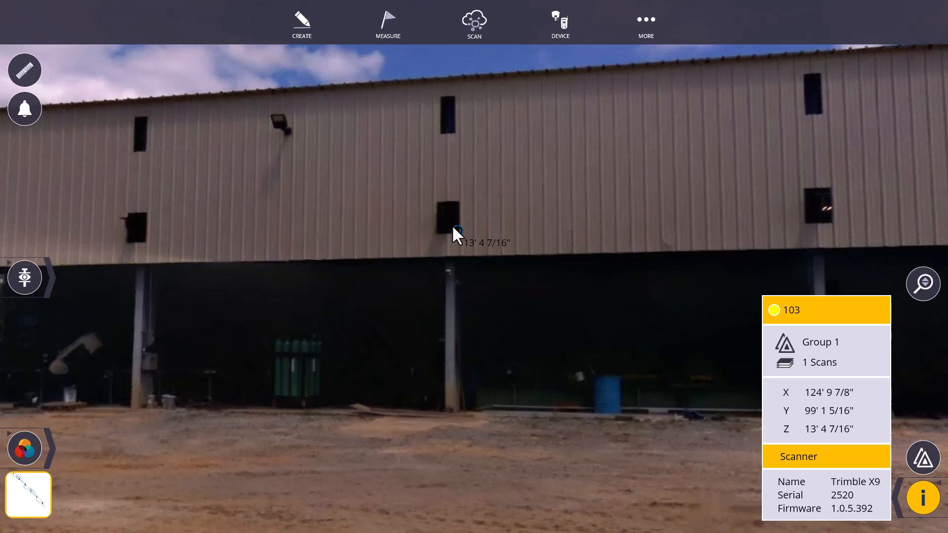
pyautogui.click(806, 222)
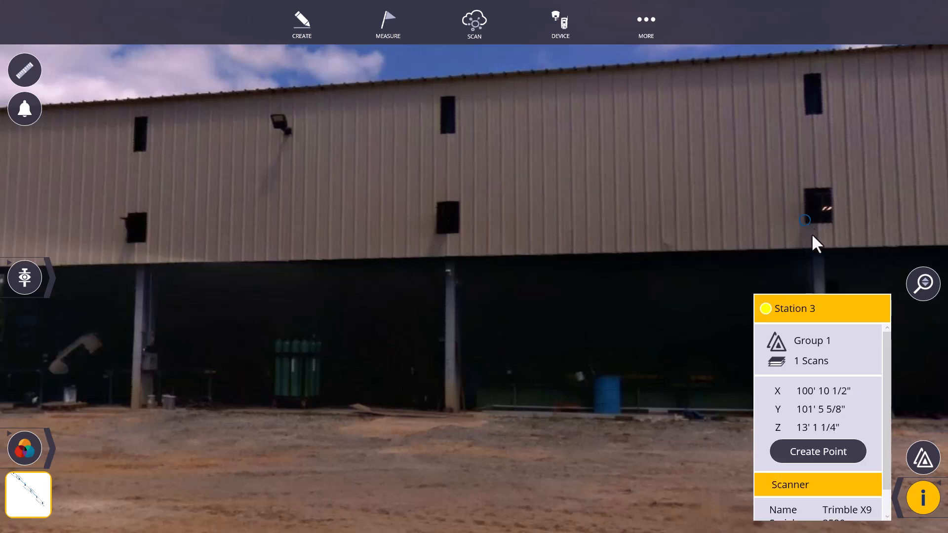
pyautogui.click(831, 453)
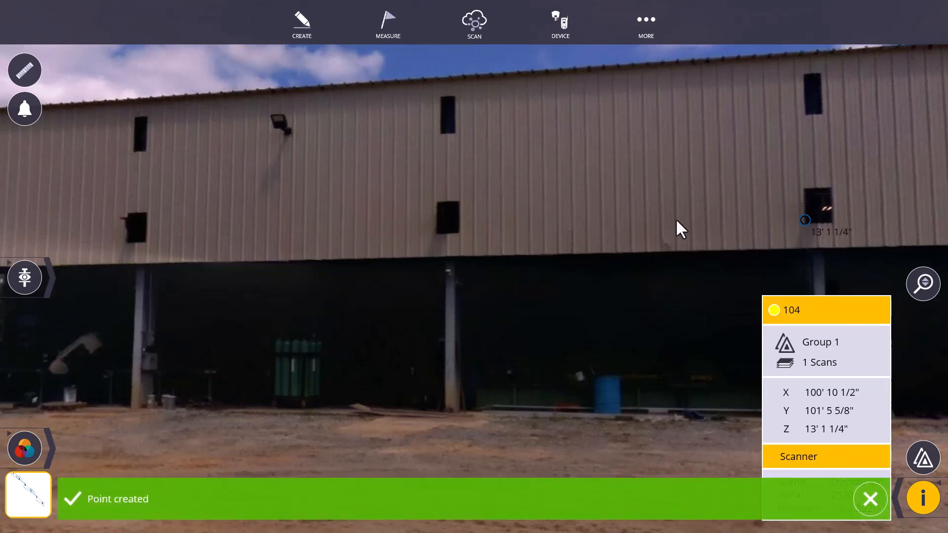
# - Turn off entity information and enable Add point on marker and Search Target in the panorama measurement tools, closing the tools when finished
pyautogui.moveTo(553, 370); pyautogui.dragTo(442, 382)
pyautogui.scroll(-2, 426, 341)
pyautogui.moveTo(250, 308); pyautogui.dragTo(338, 313)
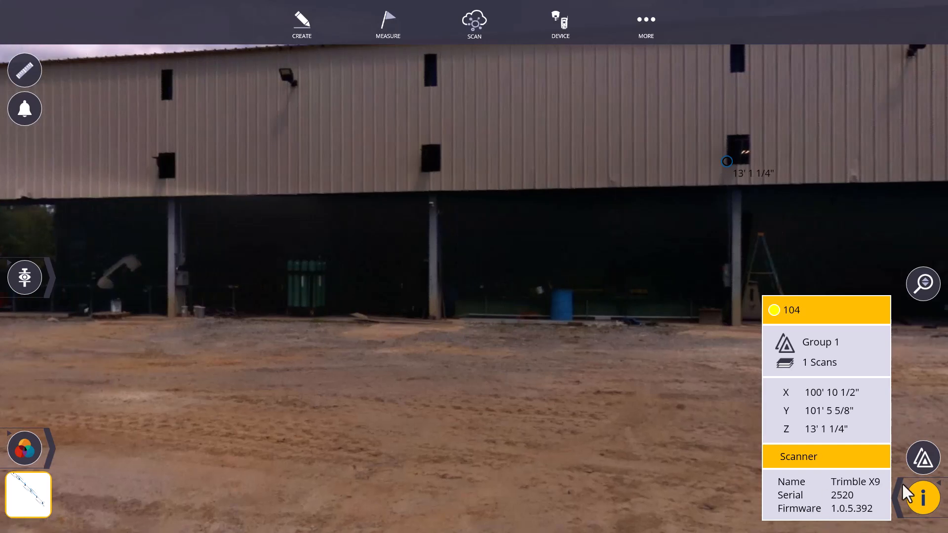
pyautogui.click(921, 499)
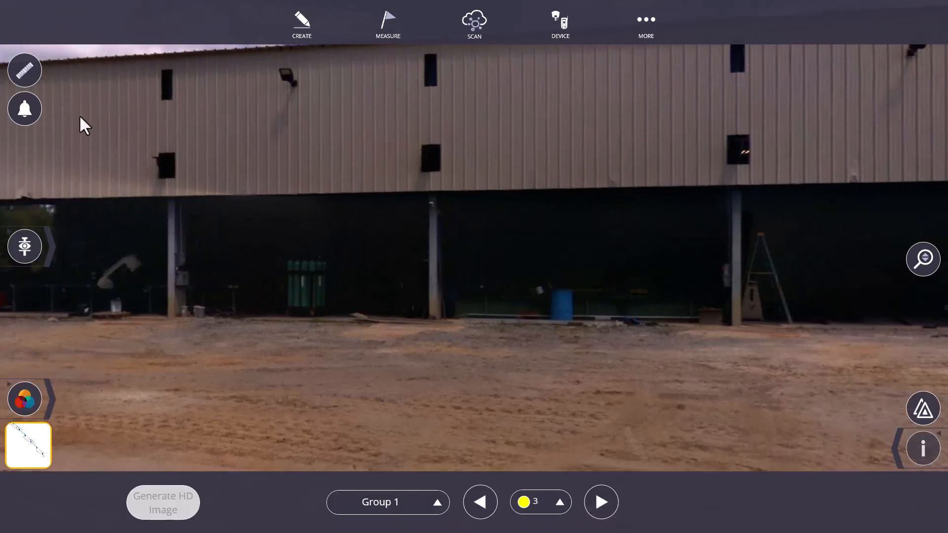
pyautogui.click(25, 70)
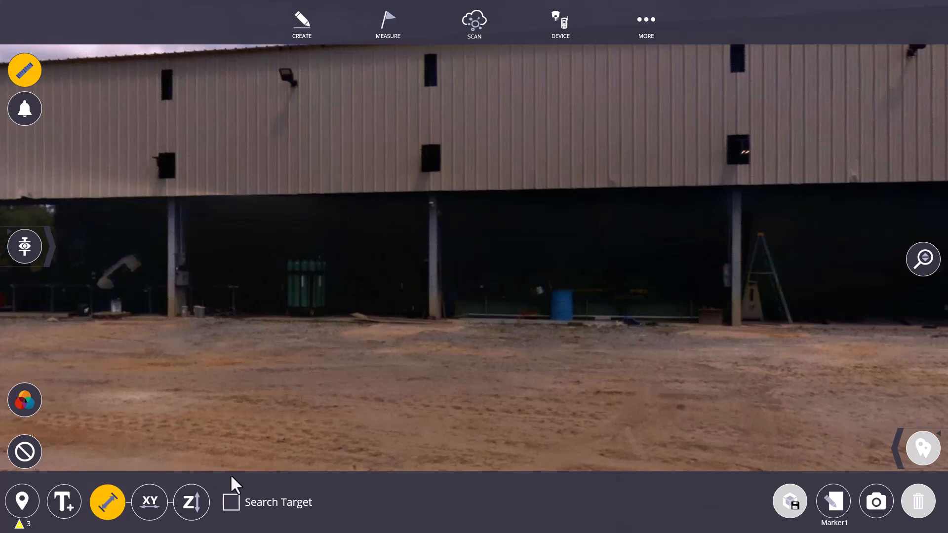
pyautogui.click(235, 497)
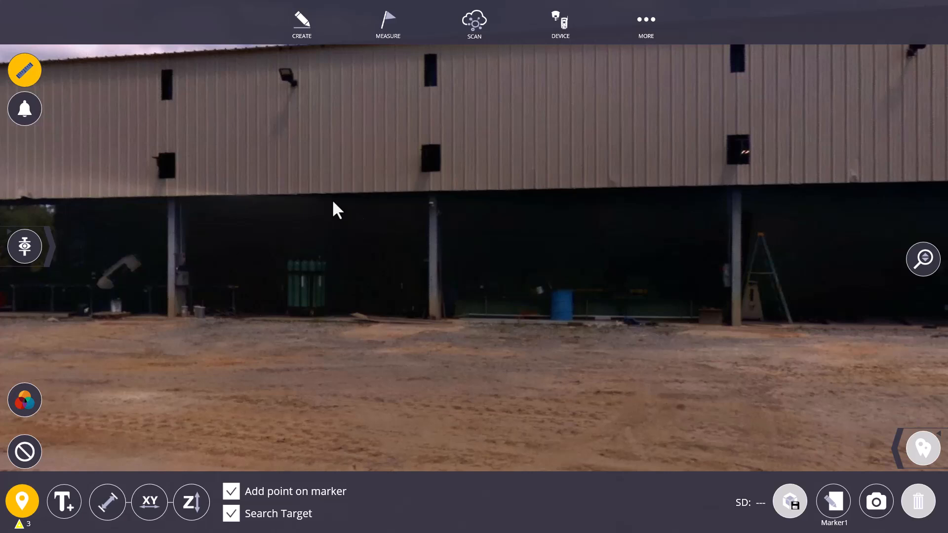
pyautogui.click(35, 62)
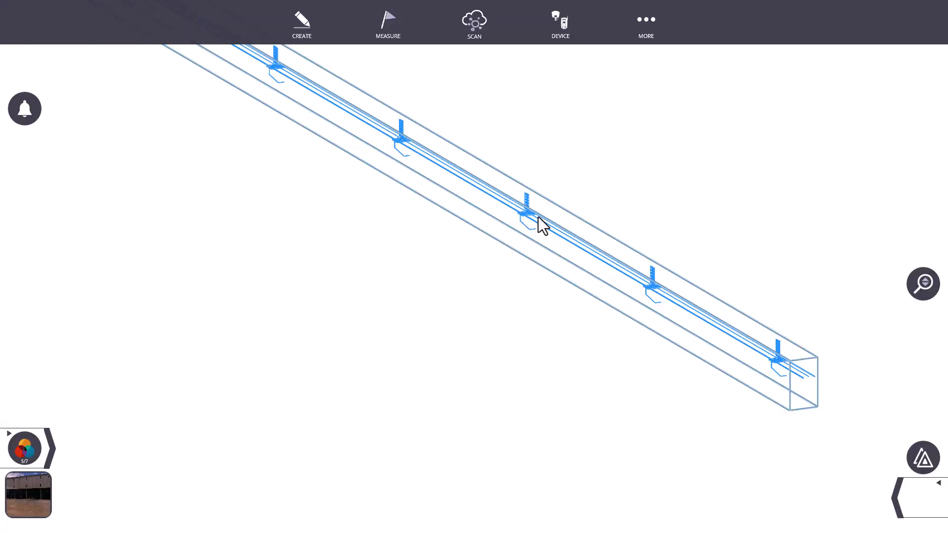
# - Return to the 3D view and, with entity information enabled, create a point at the lower free corner of a scanned bracket
pyautogui.scroll(3, 677, 286)
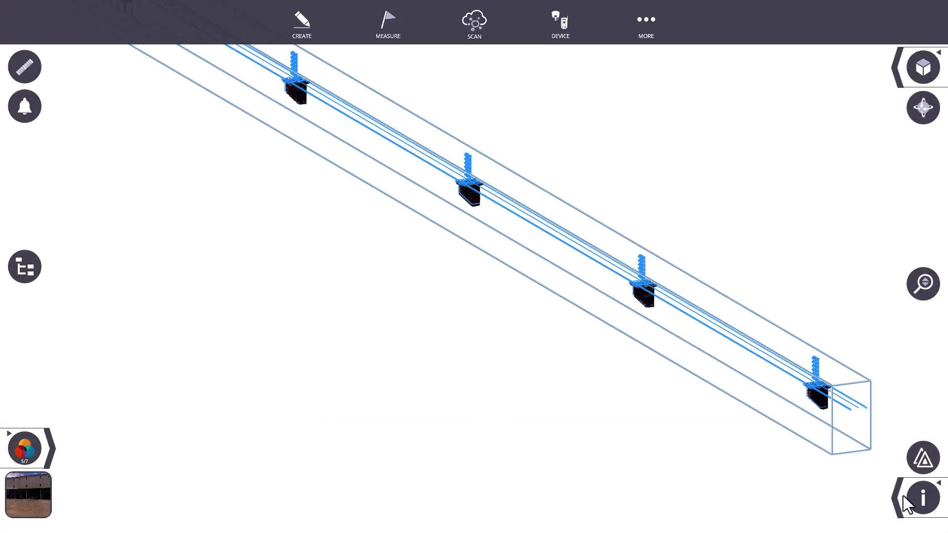
pyautogui.scroll(2, 826, 399)
pyautogui.scroll(5, 624, 300)
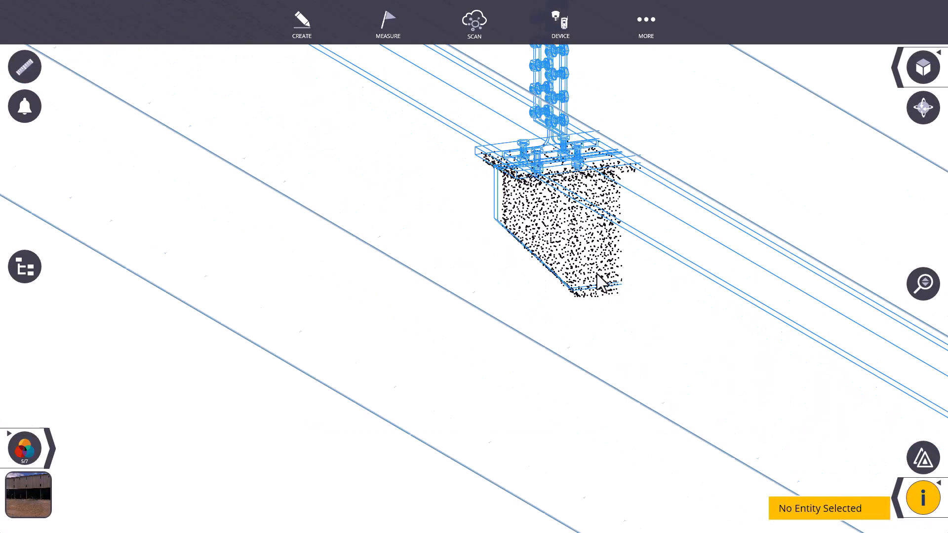
pyautogui.click(617, 294)
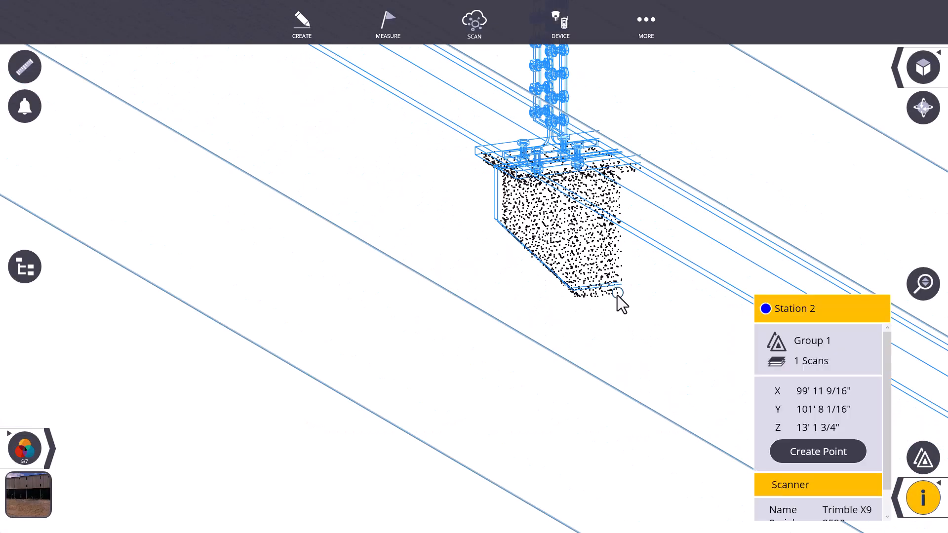
pyautogui.click(810, 457)
pyautogui.scroll(-3, 618, 296)
pyautogui.click(872, 499)
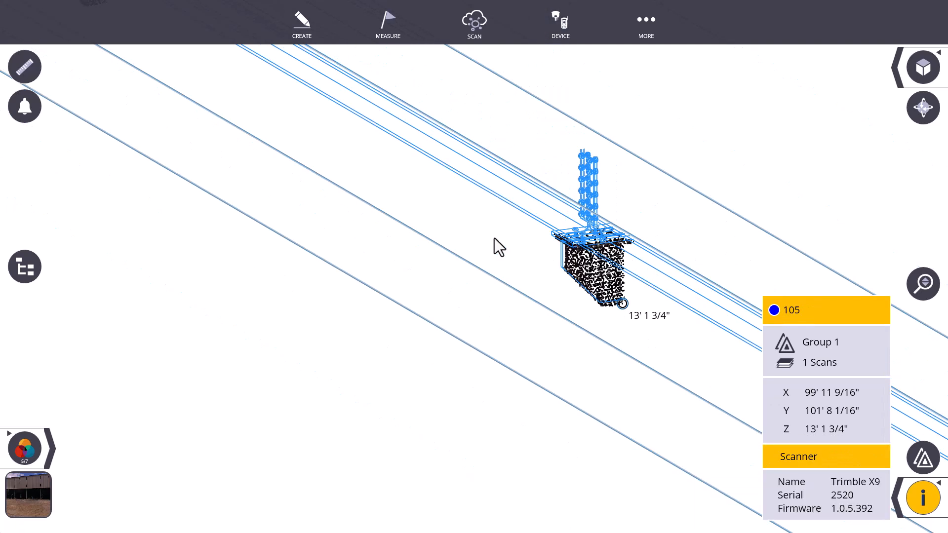
# - Switch off the full cloud display and reactivate Section Box 4
pyautogui.scroll(-2, 495, 239)
pyautogui.click(905, 504)
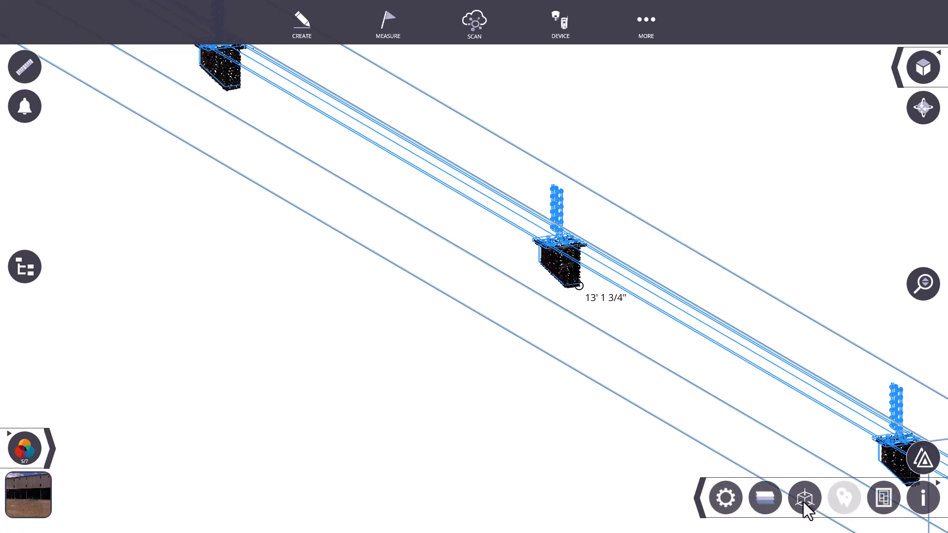
pyautogui.click(804, 500)
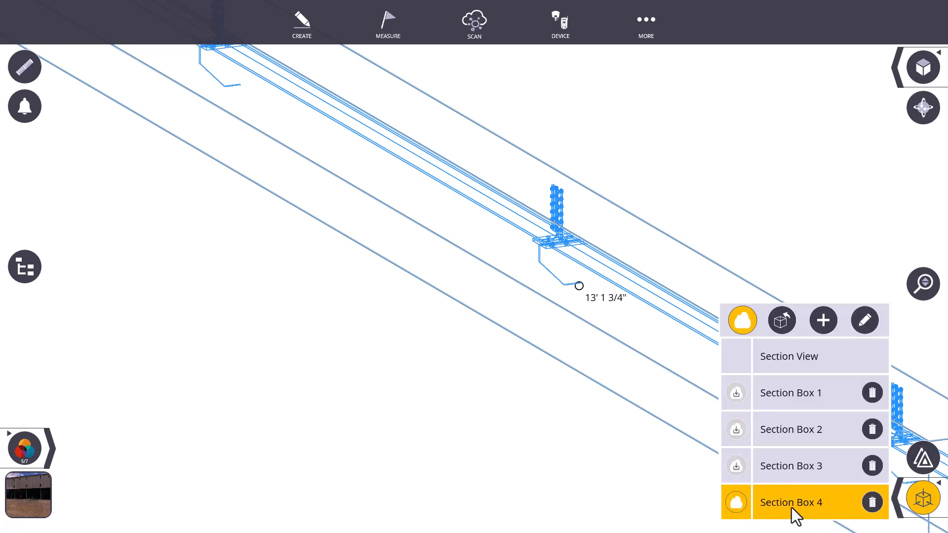
pyautogui.click(791, 505)
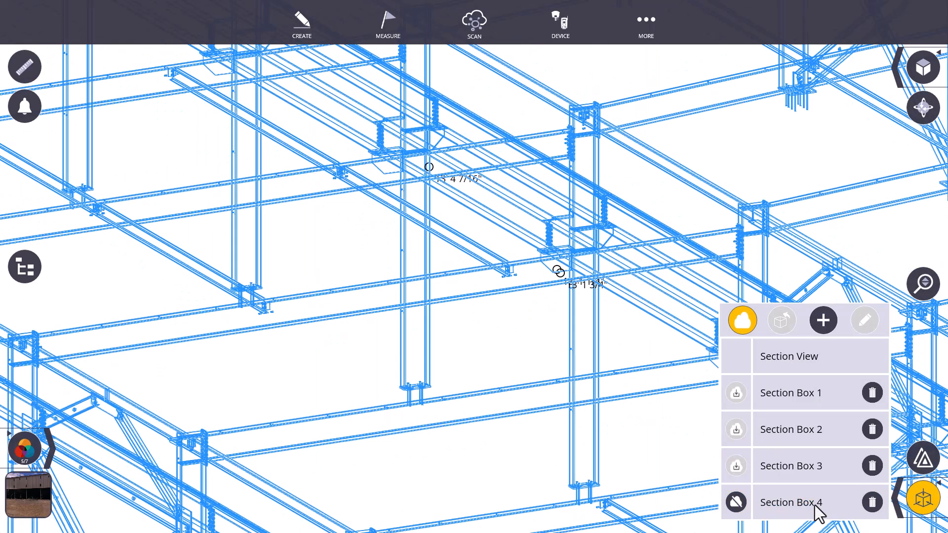
pyautogui.click(743, 321)
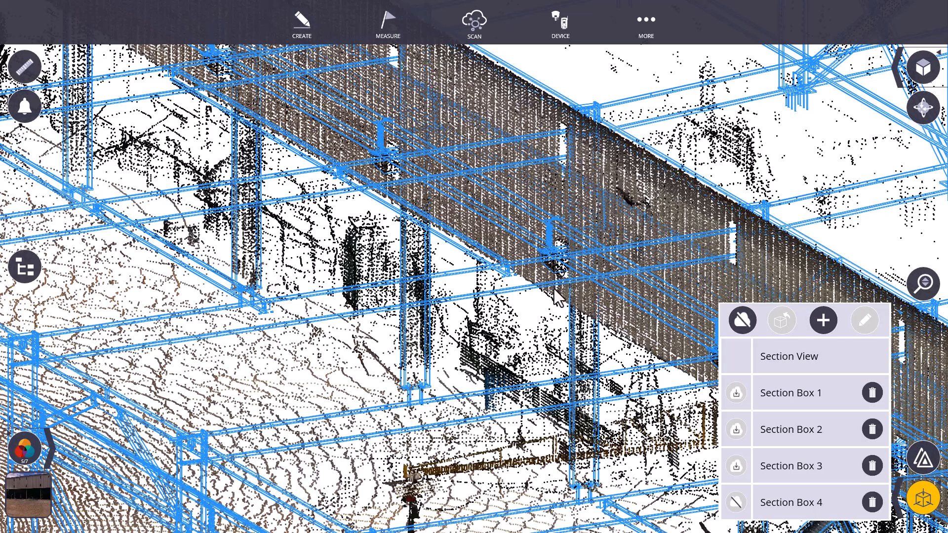
pyautogui.moveTo(550, 285); pyautogui.dragTo(619, 299)
pyautogui.click(810, 503)
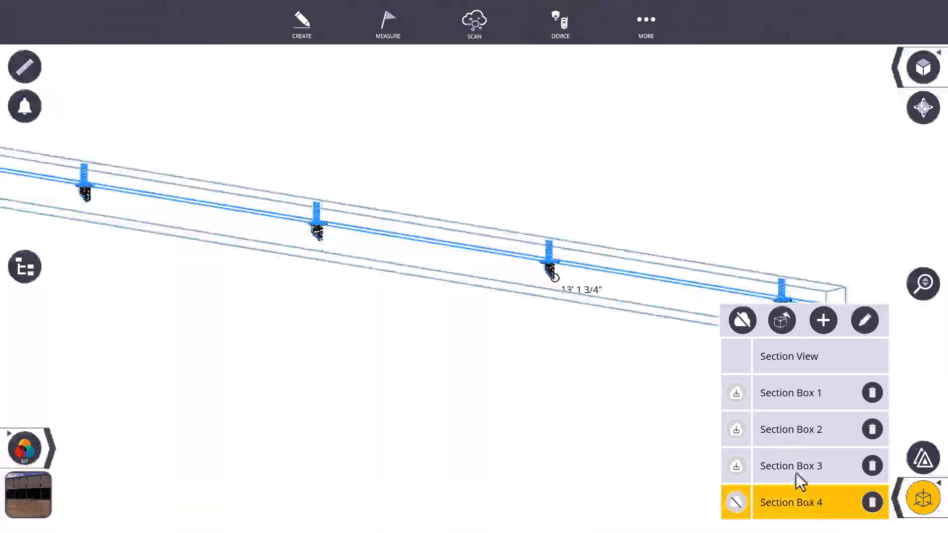
# - Stretch Section Box 4 below the ground and widen it around the columns, lowering its upper face beneath the wall panels
pyautogui.moveTo(346, 282); pyautogui.dragTo(348, 382)
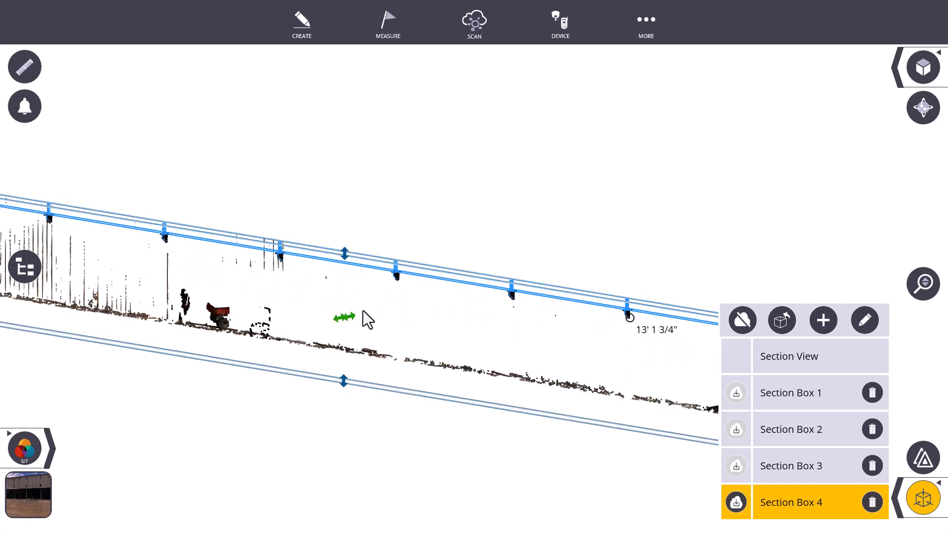
pyautogui.moveTo(351, 316); pyautogui.dragTo(403, 305)
pyautogui.scroll(3, 448, 373)
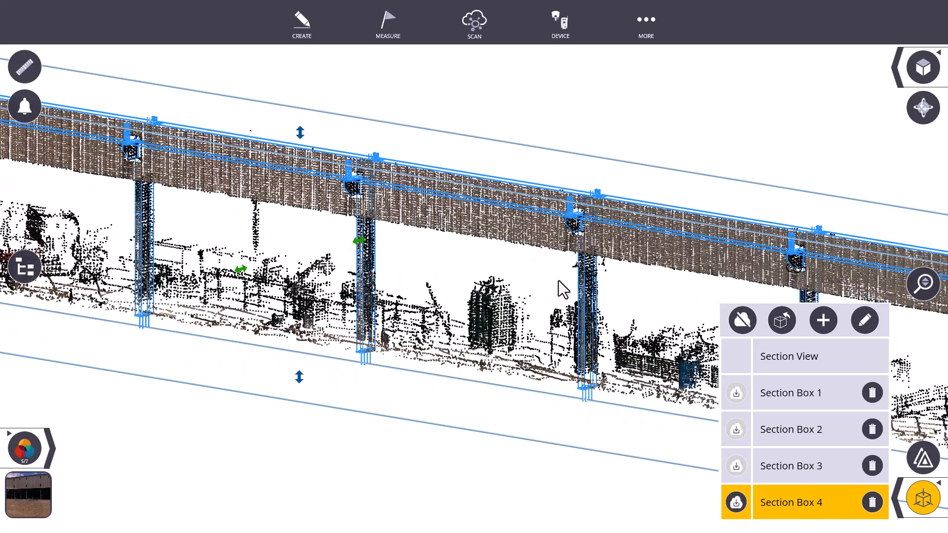
pyautogui.moveTo(318, 176); pyautogui.dragTo(343, 260)
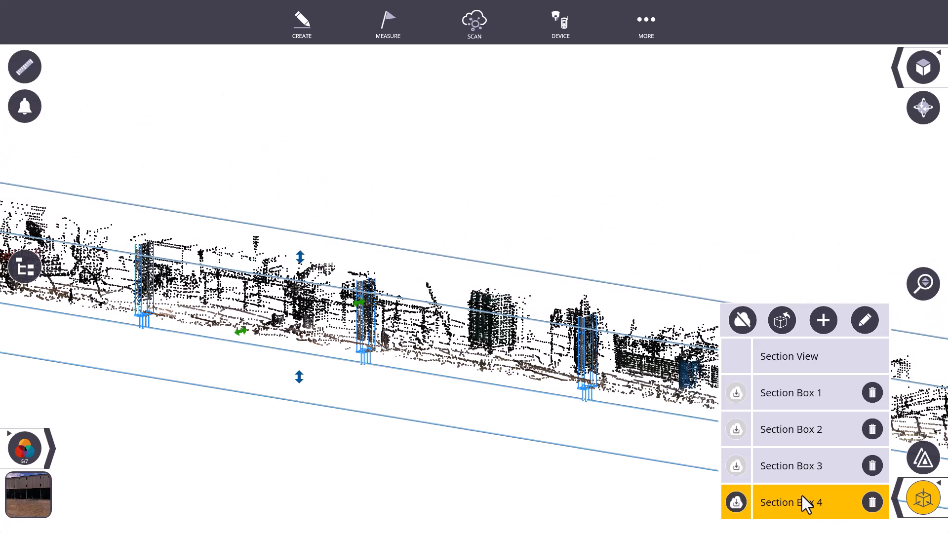
# - Extract the full point cloud inside the reshaped Section Box 4
pyautogui.click(739, 499)
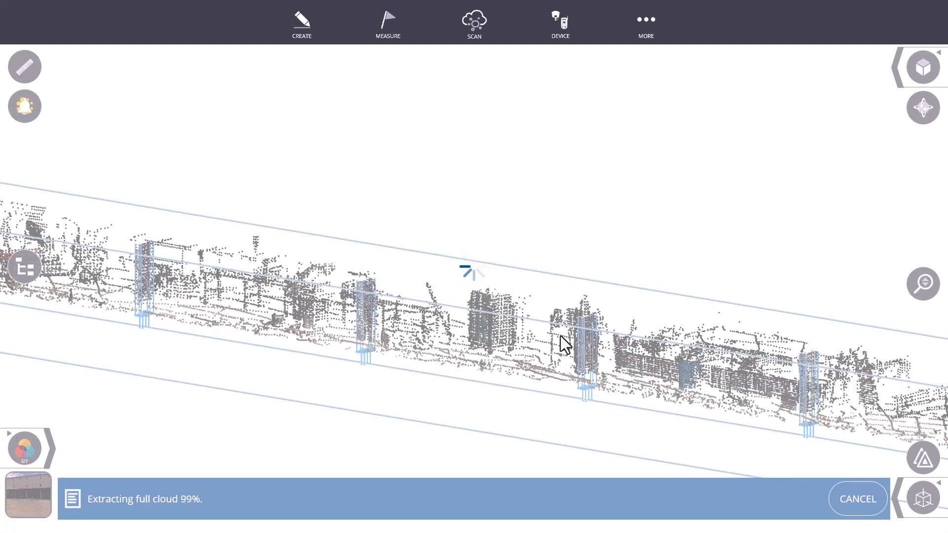
pyautogui.moveTo(478, 354); pyautogui.dragTo(567, 377)
pyautogui.scroll(-3, 565, 376)
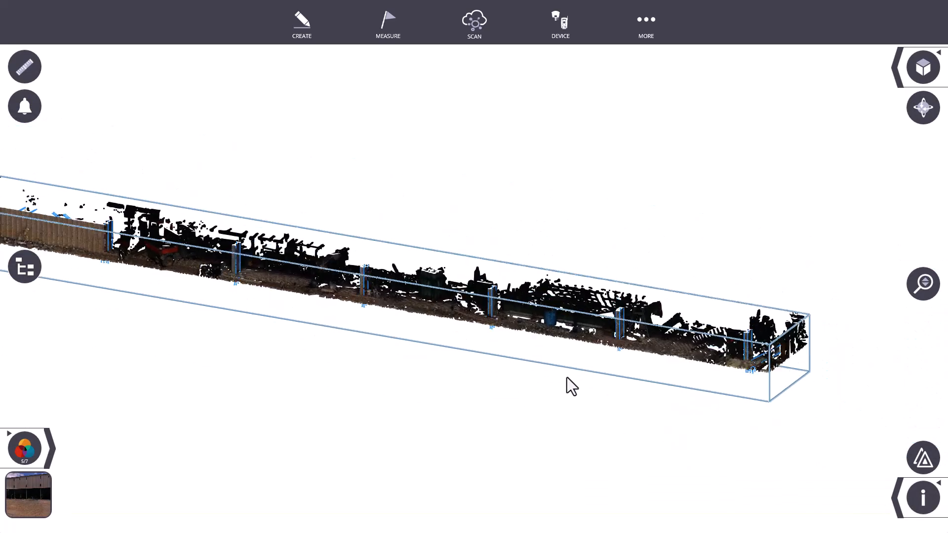
# - Color the point cloud by elevation, with the reference elevation set to 0 ft
pyautogui.click(22, 448)
pyautogui.click(52, 450)
pyautogui.click(63, 449)
pyautogui.click(334, 501)
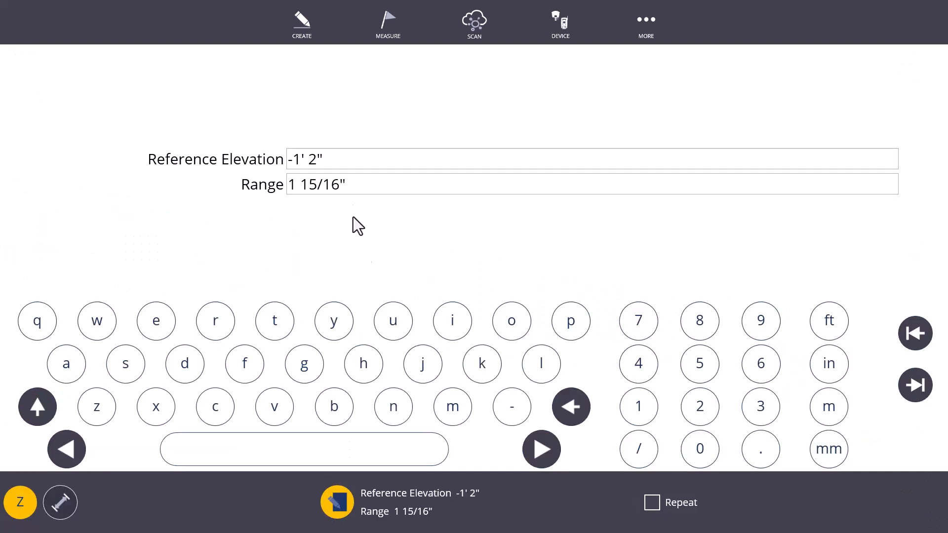
pyautogui.write('0')
pyautogui.press('Tab')
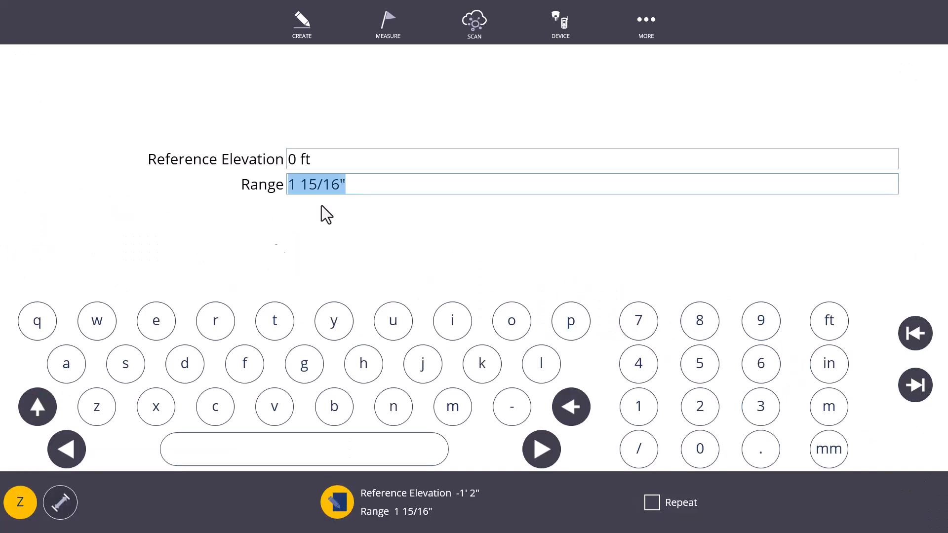
pyautogui.click(339, 494)
# - Read the elevations of two floor points beside a column base and examine the elevation colors along the column row
pyautogui.scroll(5, 365, 289)
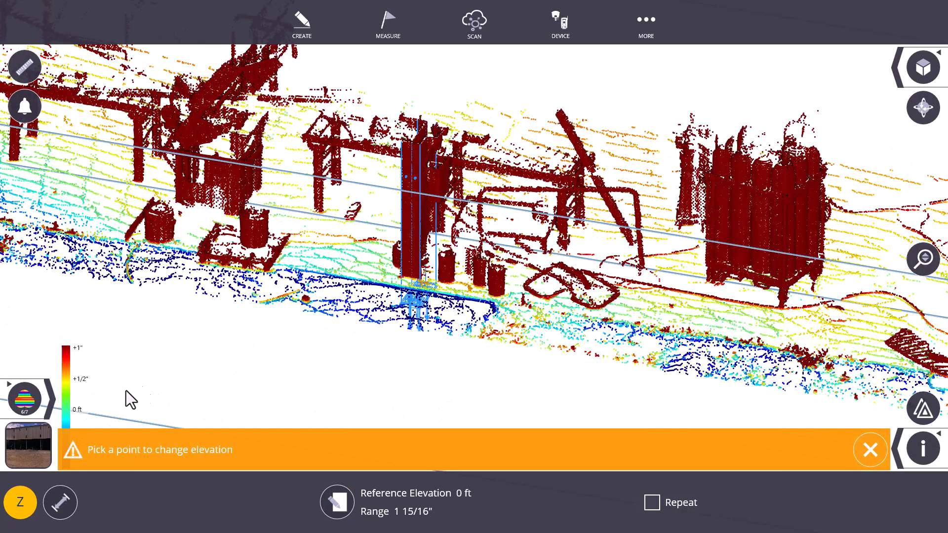
pyautogui.click(924, 450)
pyautogui.click(344, 262)
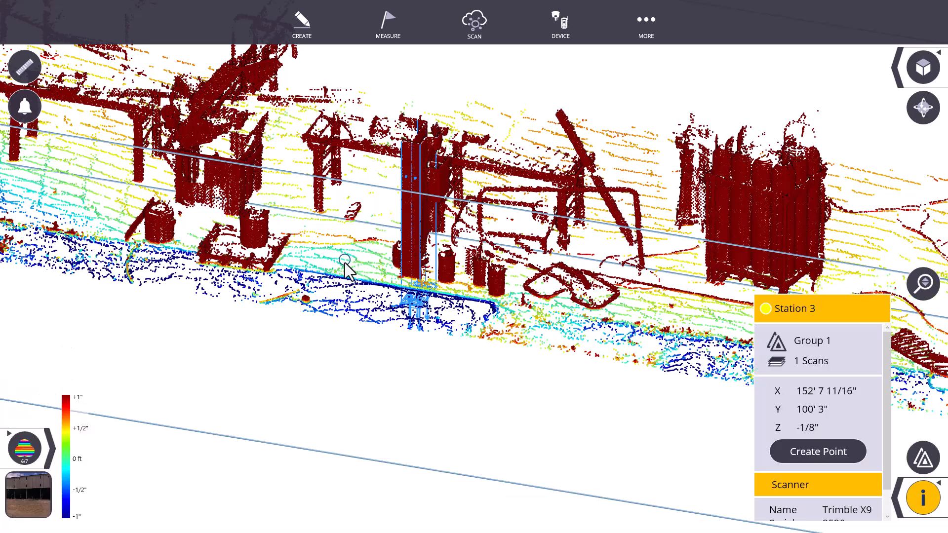
pyautogui.scroll(3, 345, 262)
pyautogui.moveTo(359, 259); pyautogui.dragTo(383, 251)
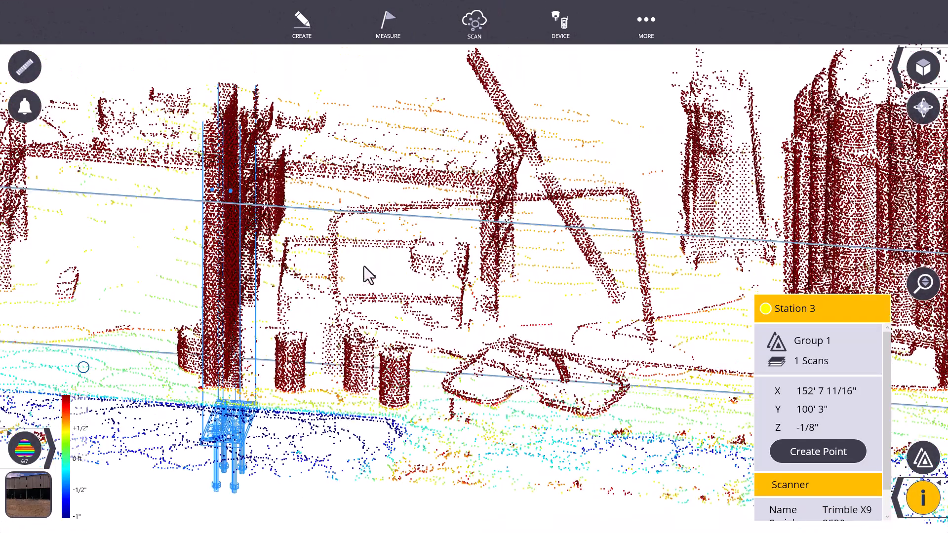
pyautogui.scroll(-2, 365, 267)
pyautogui.click(223, 328)
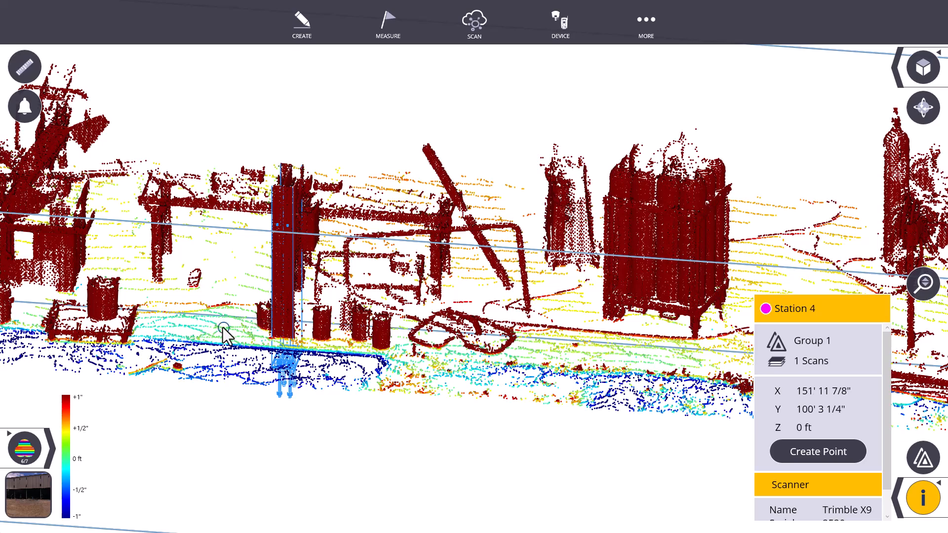
pyautogui.scroll(3, 224, 328)
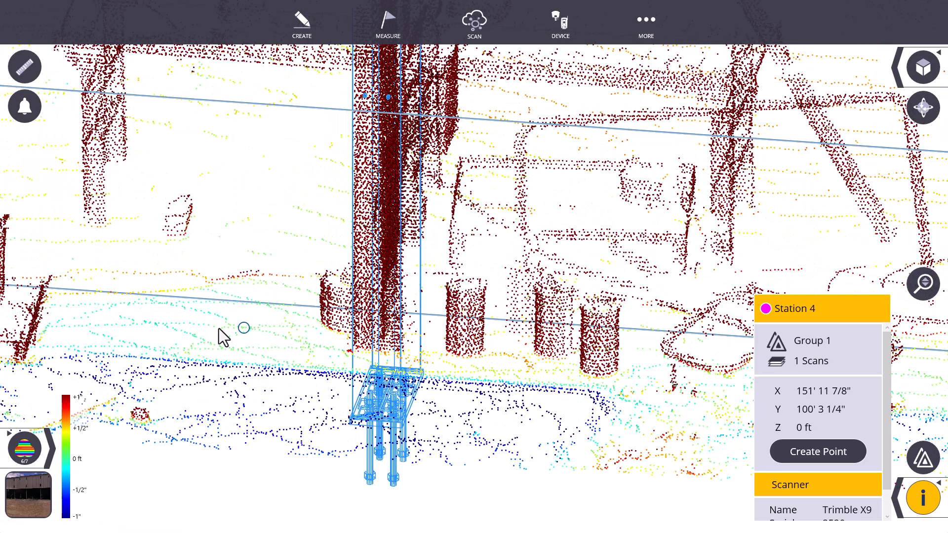
pyautogui.scroll(-5, 246, 330)
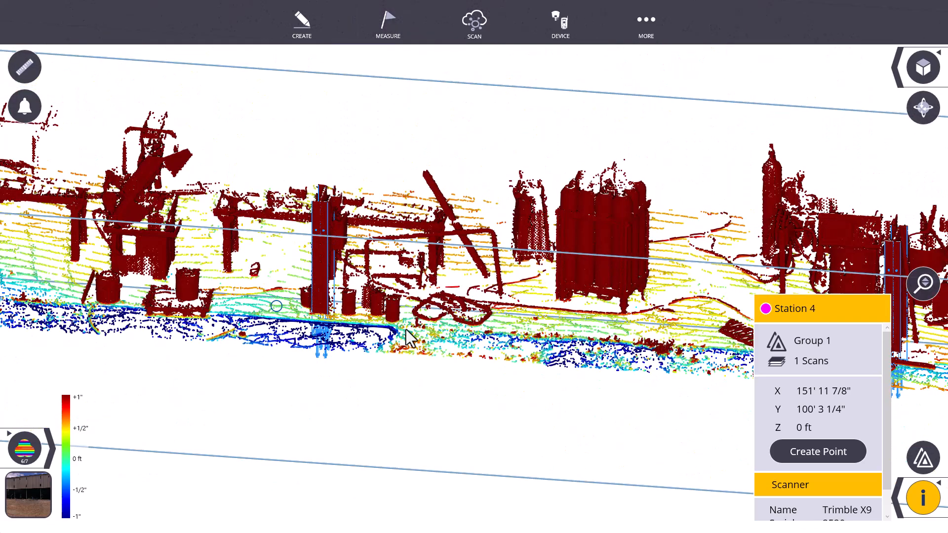
pyautogui.scroll(-3, 402, 329)
pyautogui.moveTo(402, 329); pyautogui.dragTo(458, 286)
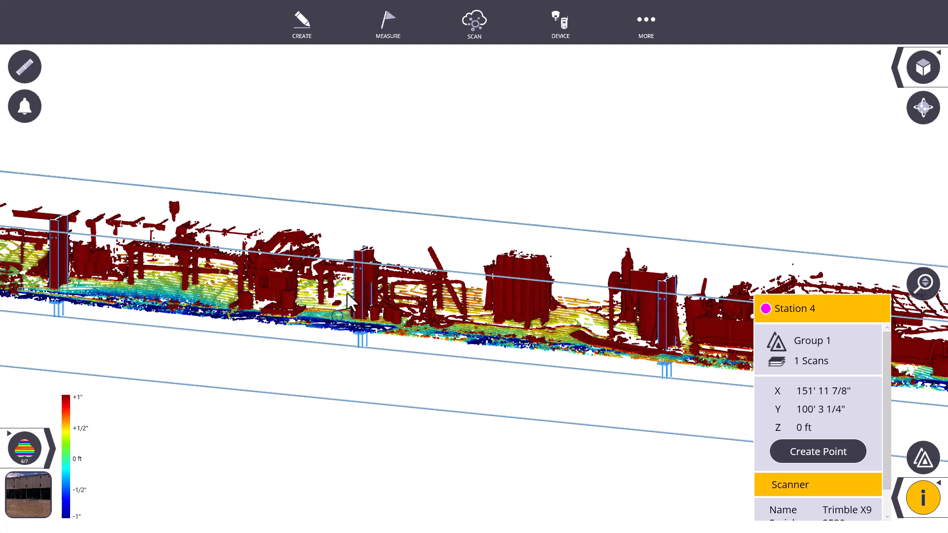
pyautogui.moveTo(367, 301); pyautogui.dragTo(322, 297)
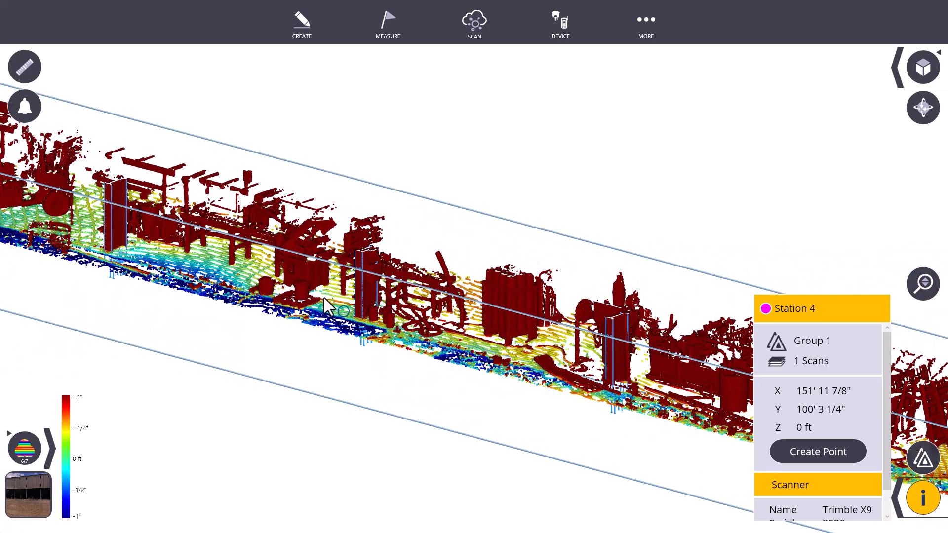
# - Turn off entity information, hide the full cloud, and raise the upper face of Section Box 4 above the wall panels
pyautogui.click(922, 501)
pyautogui.click(873, 449)
pyautogui.click(902, 450)
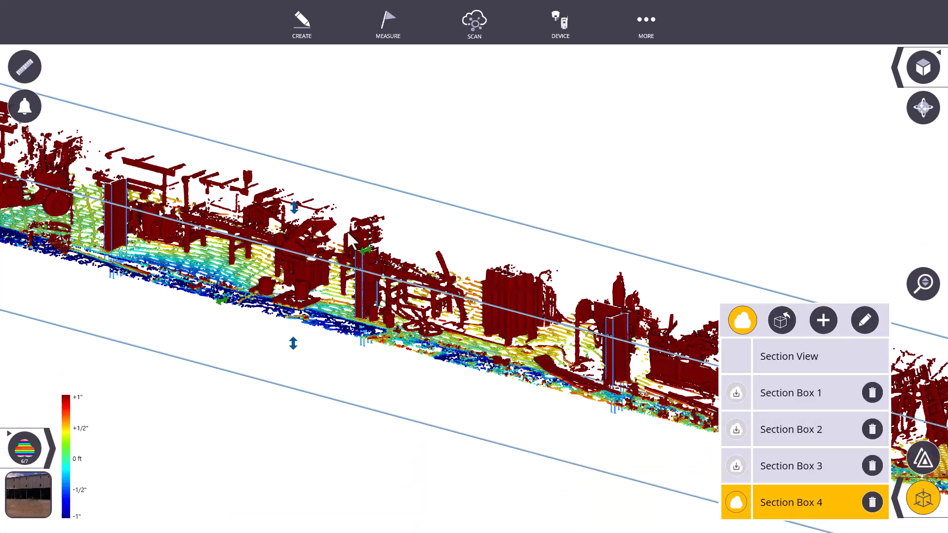
pyautogui.moveTo(291, 206); pyautogui.dragTo(308, 58)
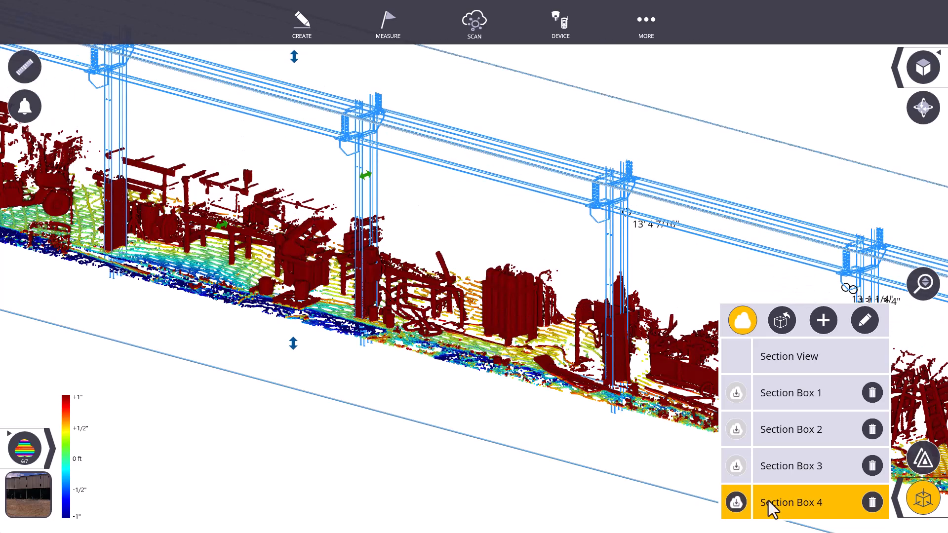
pyautogui.click(745, 327)
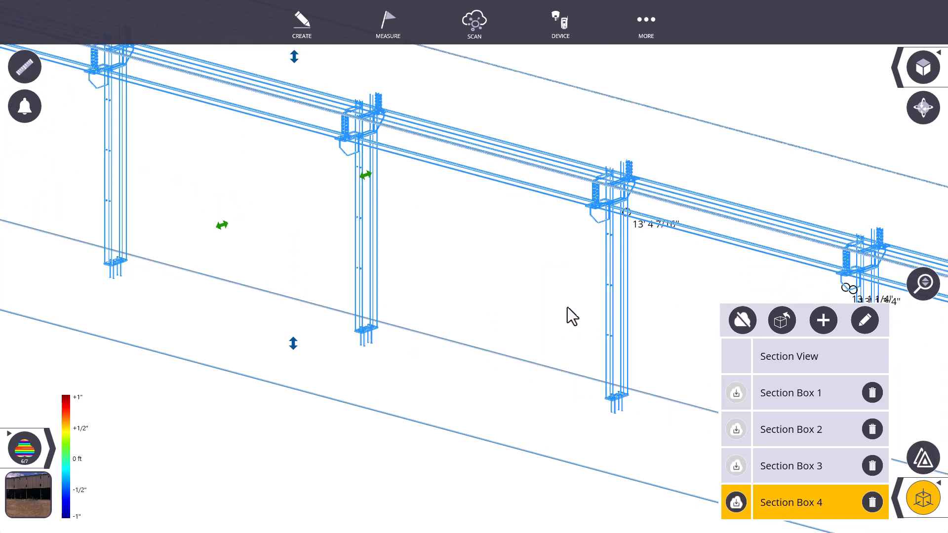
pyautogui.scroll(-3, 454, 307)
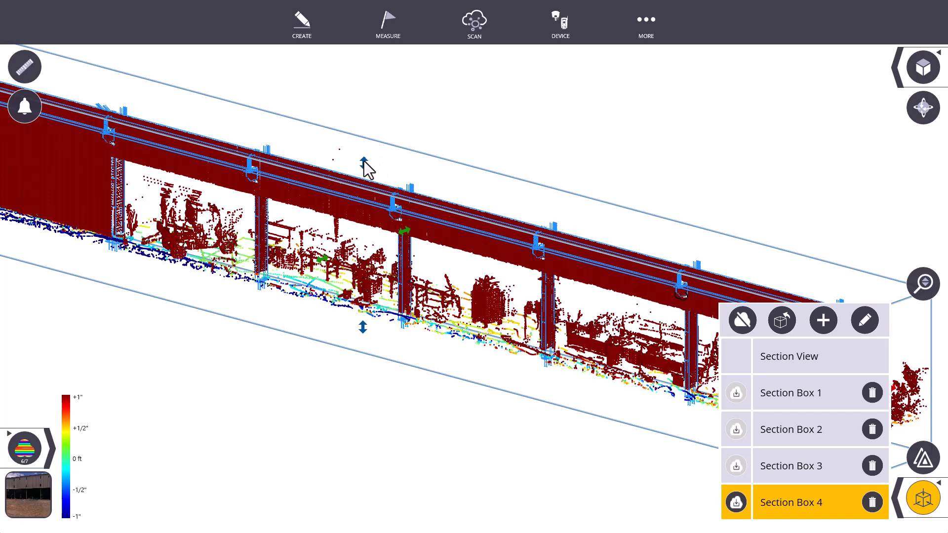
pyautogui.moveTo(364, 162); pyautogui.dragTo(365, 141)
pyautogui.scroll(-3, 408, 191)
pyautogui.moveTo(405, 207); pyautogui.dragTo(435, 185)
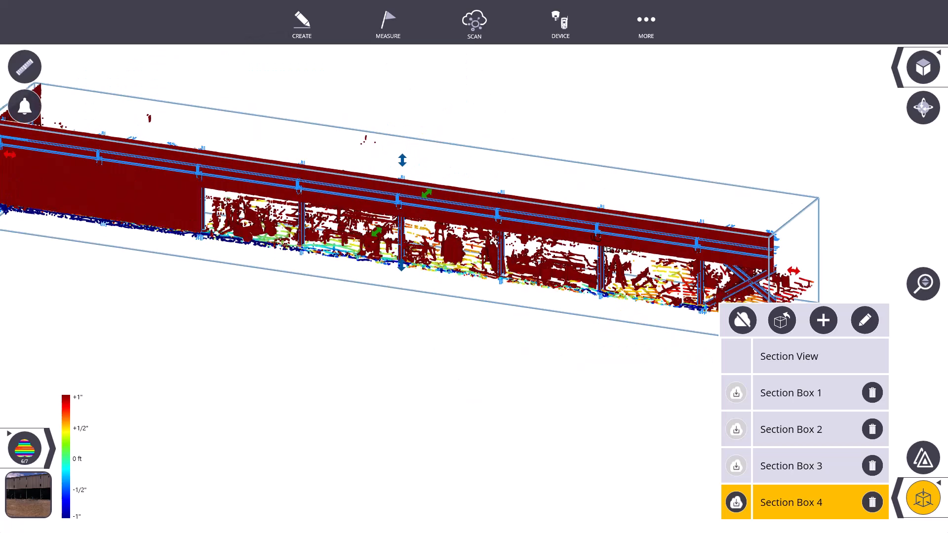
# - Close the section box settings and open a scan Inspection
pyautogui.click(911, 501)
pyautogui.click(476, 30)
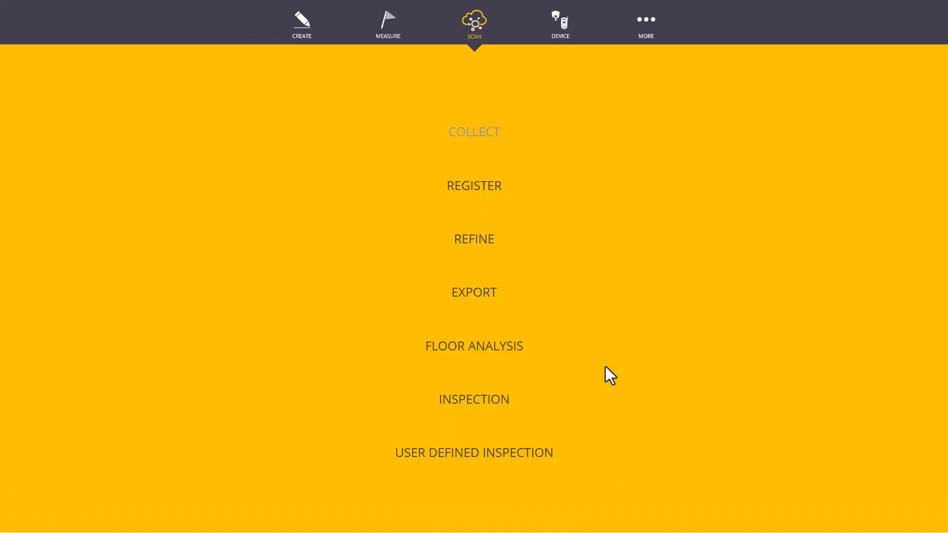
pyautogui.click(481, 414)
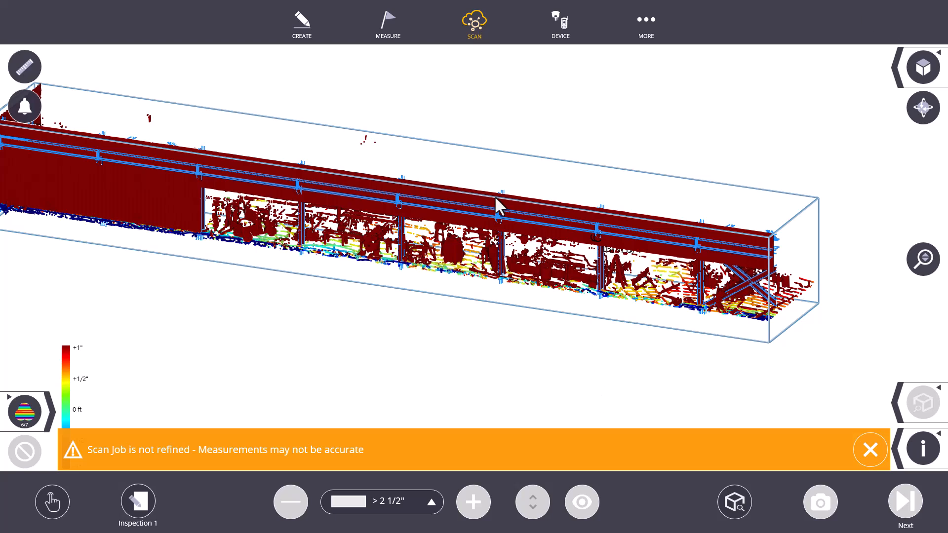
# - Run Inspection 1 on the scan inside Section Box 4 and dismiss the accuracy warning
pyautogui.click(734, 504)
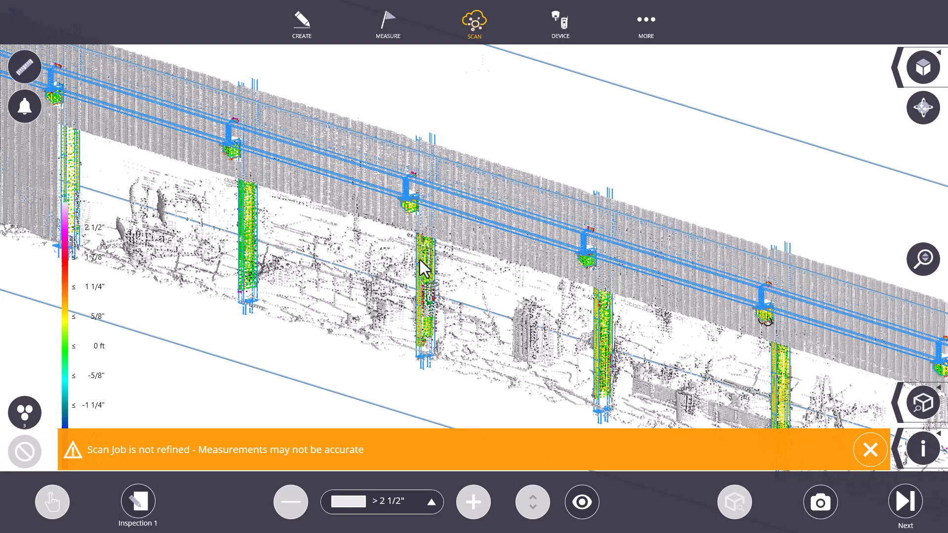
pyautogui.scroll(-4, 490, 295)
pyautogui.moveTo(488, 293); pyautogui.dragTo(512, 282)
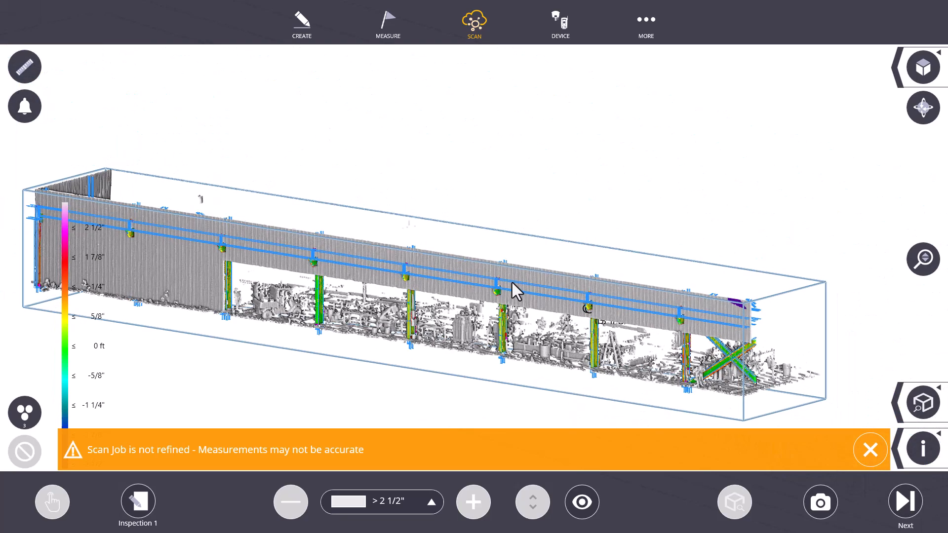
pyautogui.click(870, 450)
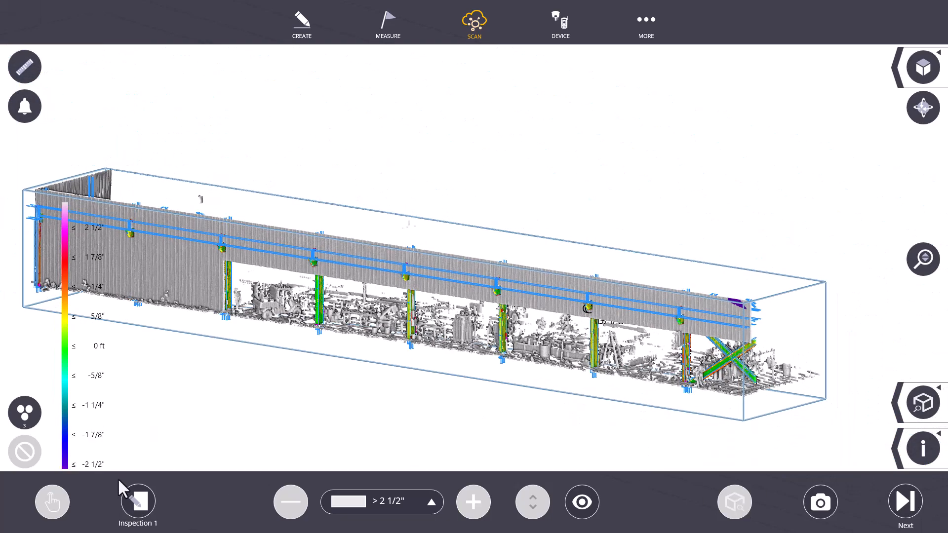
# - Hide the inspection points deviating more than 2 1/2" so only the colored columns, brackets and bracing remain with the model
pyautogui.click(582, 501)
pyautogui.scroll(5, 479, 307)
pyautogui.moveTo(395, 257); pyautogui.dragTo(317, 251)
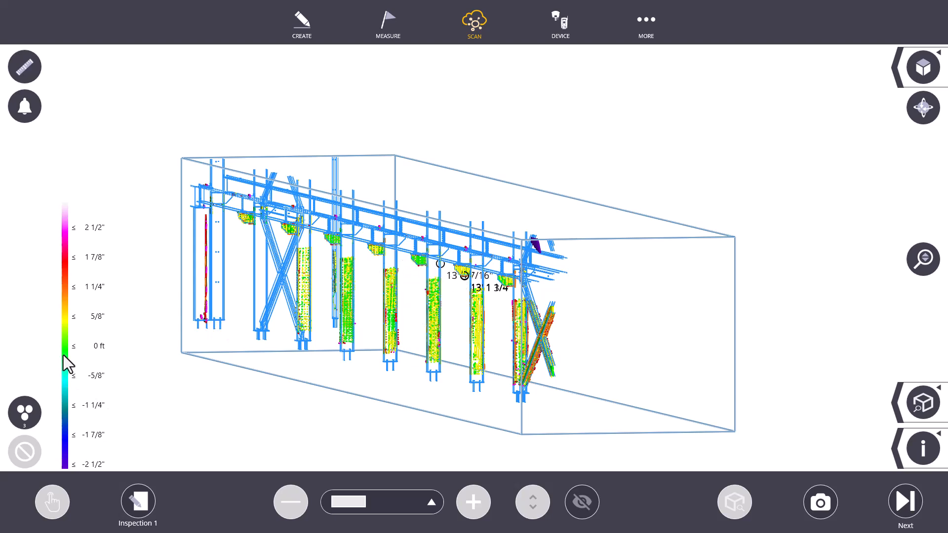
# - Set the maximum tolerance of Inspection 1 to 2"
pyautogui.click(139, 502)
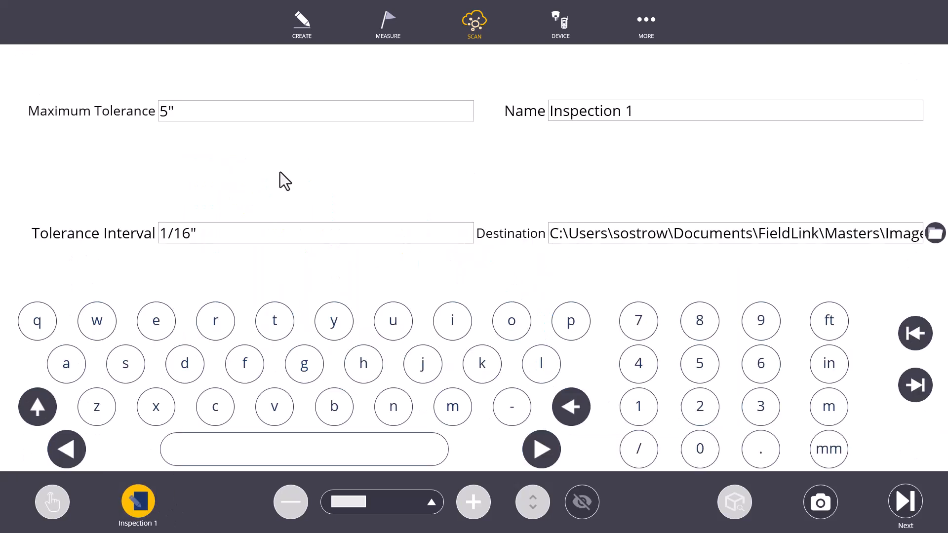
pyautogui.write('2"')
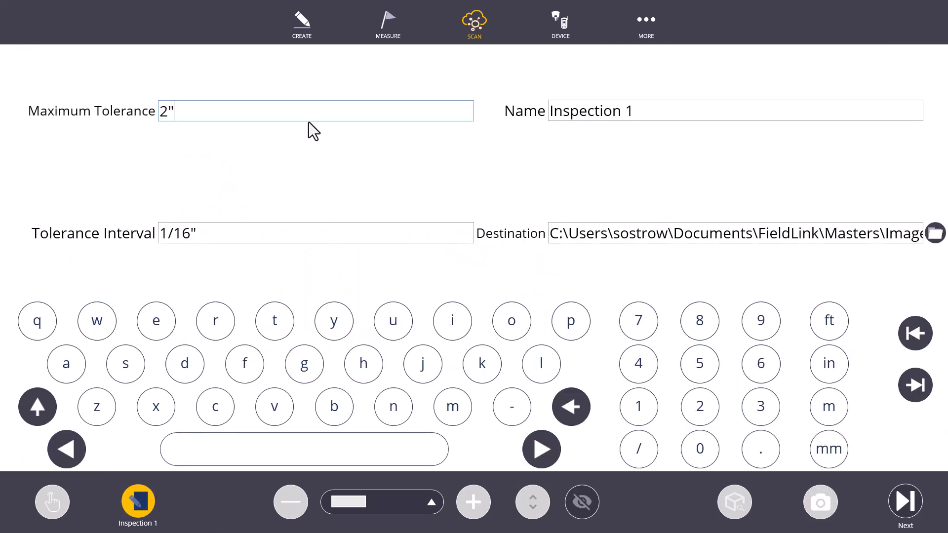
pyautogui.click(144, 494)
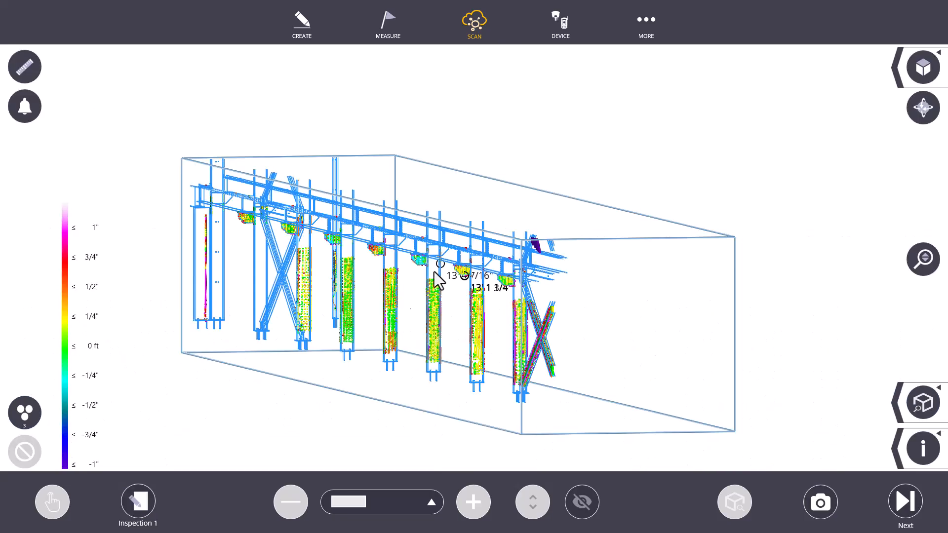
# - Examine the deviation colors on the columns, crane brackets and cross bracing along the whole column row
pyautogui.moveTo(391, 250); pyautogui.dragTo(112, 296)
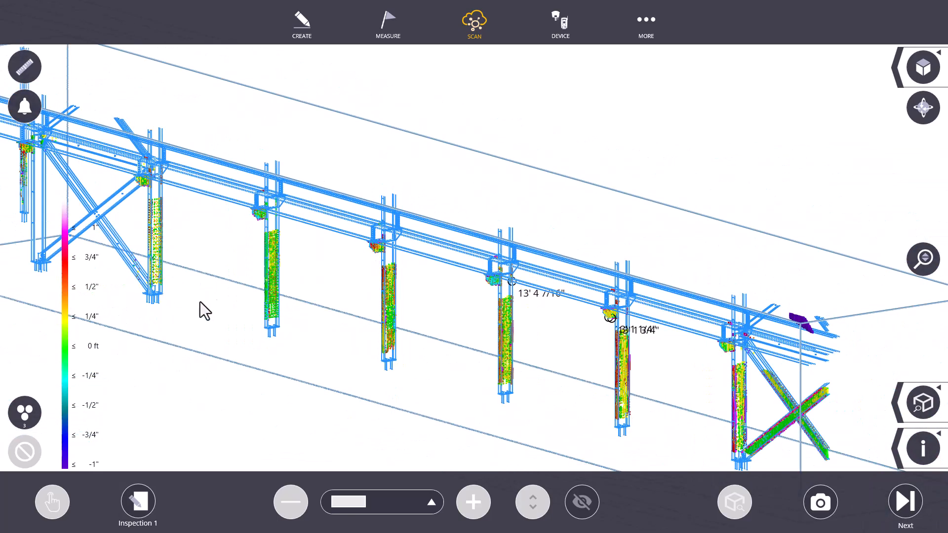
pyautogui.moveTo(514, 262); pyautogui.dragTo(560, 260)
pyautogui.scroll(1, 563, 262)
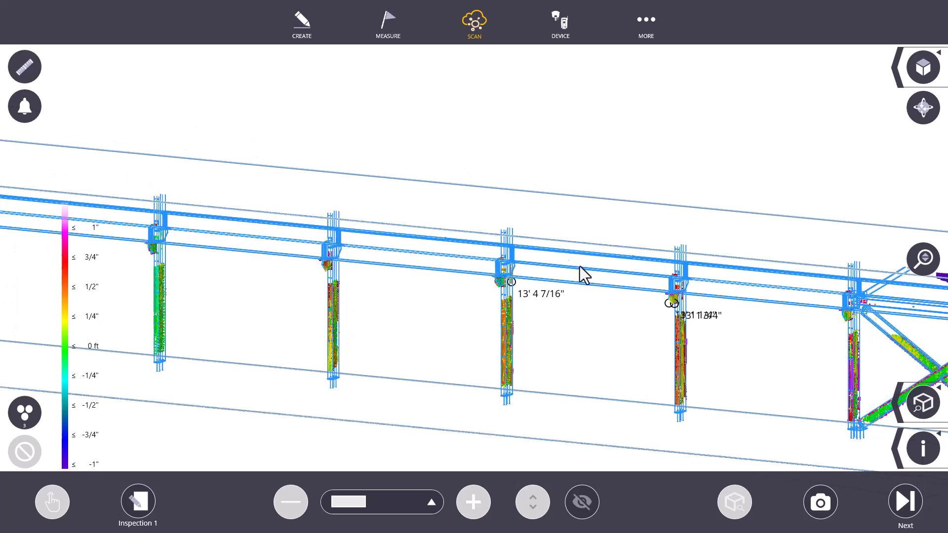
pyautogui.scroll(5, 857, 322)
pyautogui.scroll(-2, 859, 322)
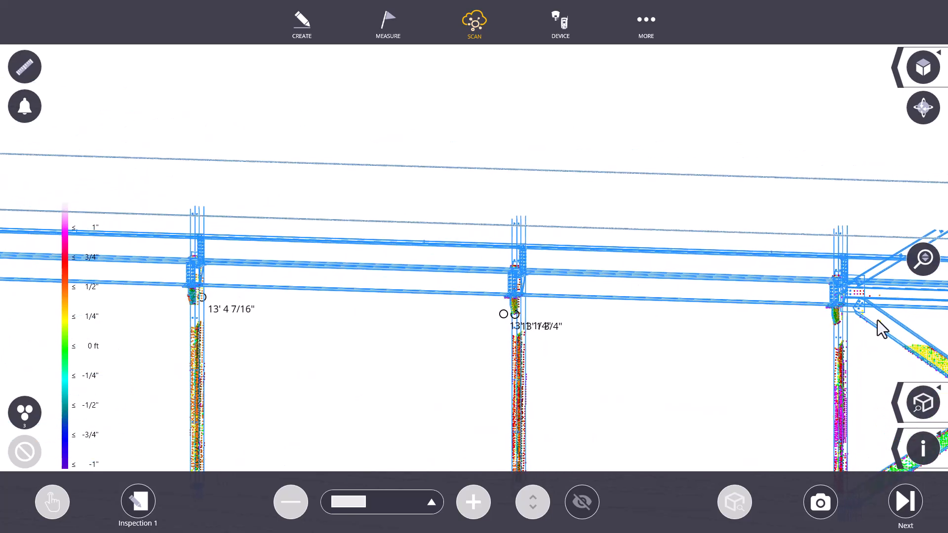
pyautogui.scroll(-4, 684, 280)
pyautogui.moveTo(604, 278); pyautogui.dragTo(476, 299)
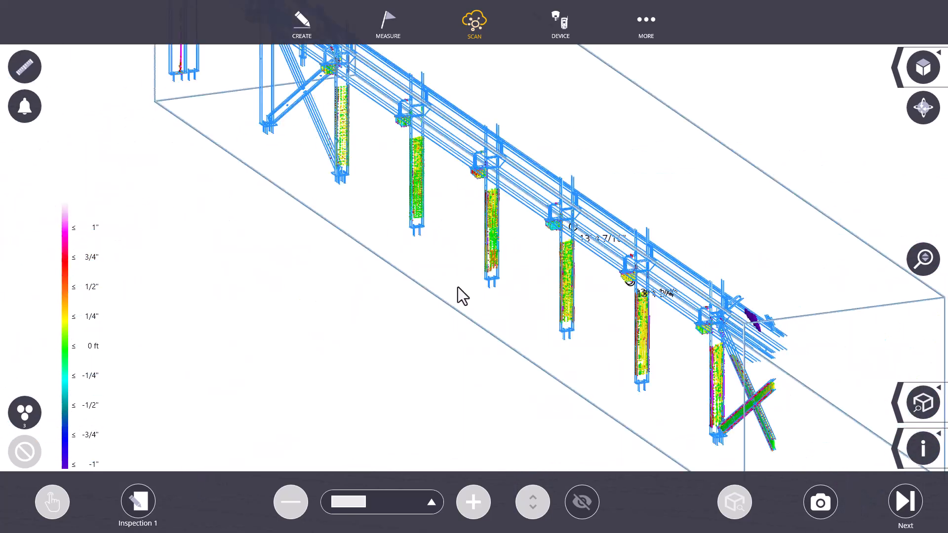
pyautogui.scroll(-2, 539, 277)
# - Show the out-of-tolerance points again and extend the near end, upper and rear faces of Section Box 4 outward
pyautogui.click(895, 450)
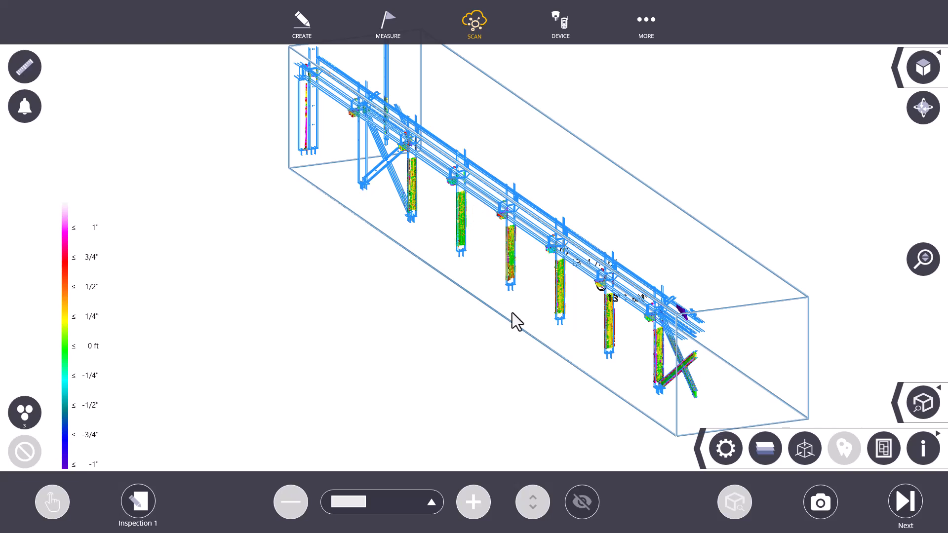
pyautogui.click(799, 449)
pyautogui.click(582, 502)
pyautogui.moveTo(880, 452)
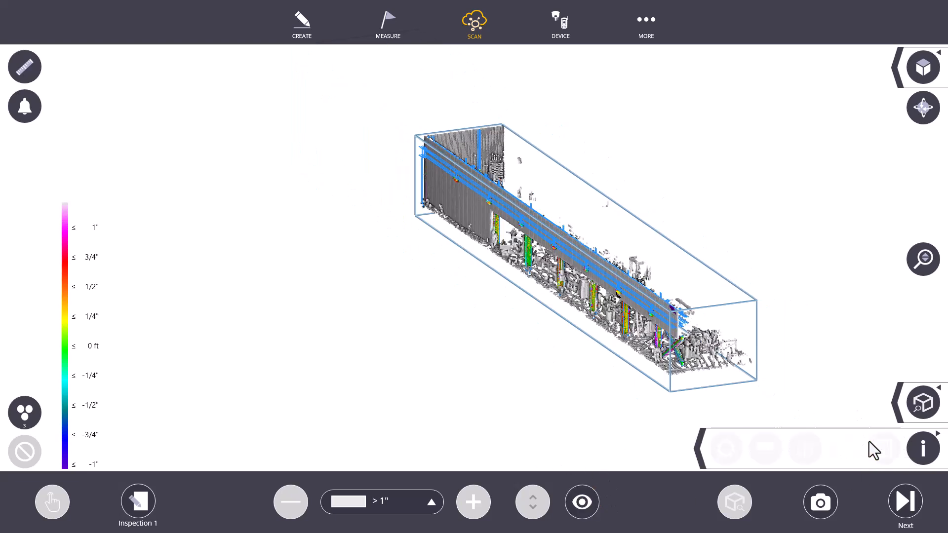
pyautogui.click(805, 447)
pyautogui.moveTo(713, 346); pyautogui.dragTo(738, 402)
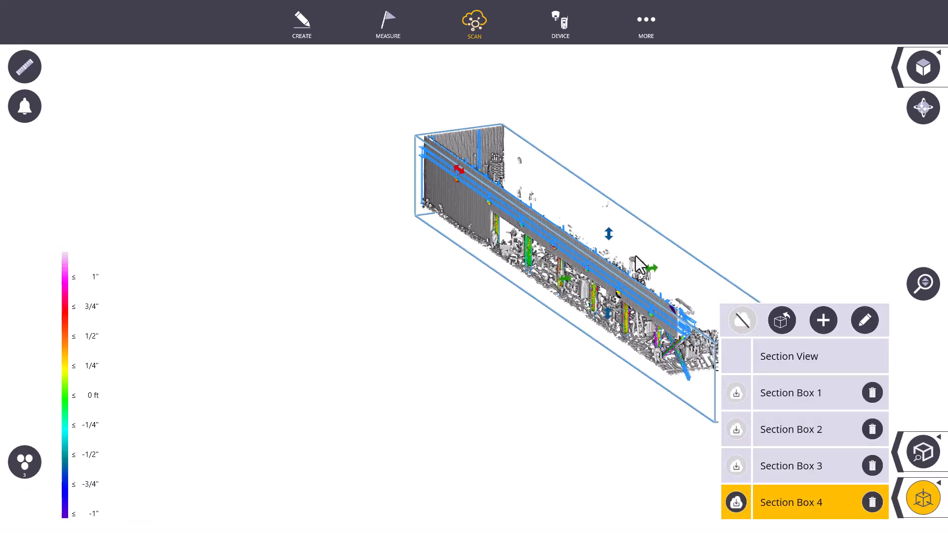
pyautogui.moveTo(606, 230); pyautogui.dragTo(606, 198)
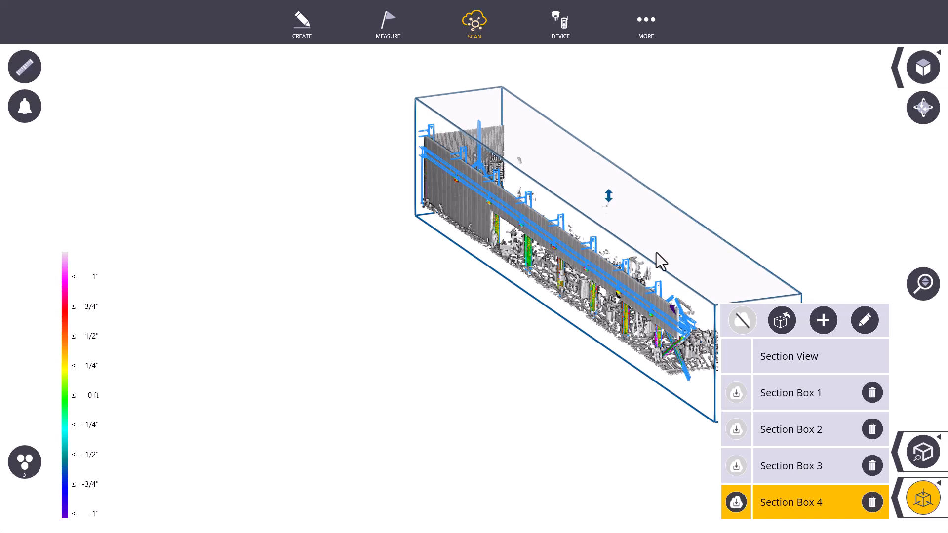
pyautogui.moveTo(652, 250); pyautogui.dragTo(695, 241)
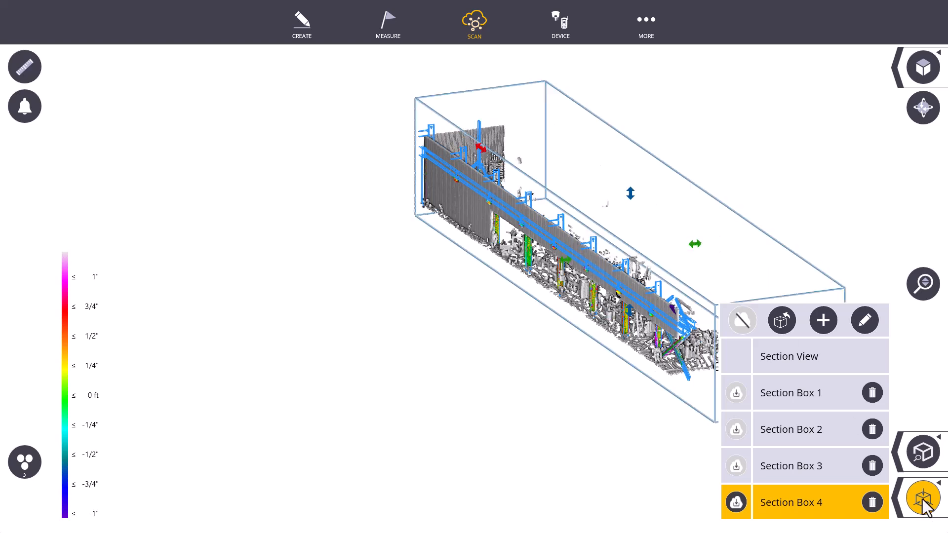
pyautogui.click(924, 501)
# - Leave Inspection 1, start a second inspection of the scan, and dismiss the accuracy warning
pyautogui.click(871, 450)
pyautogui.click(917, 409)
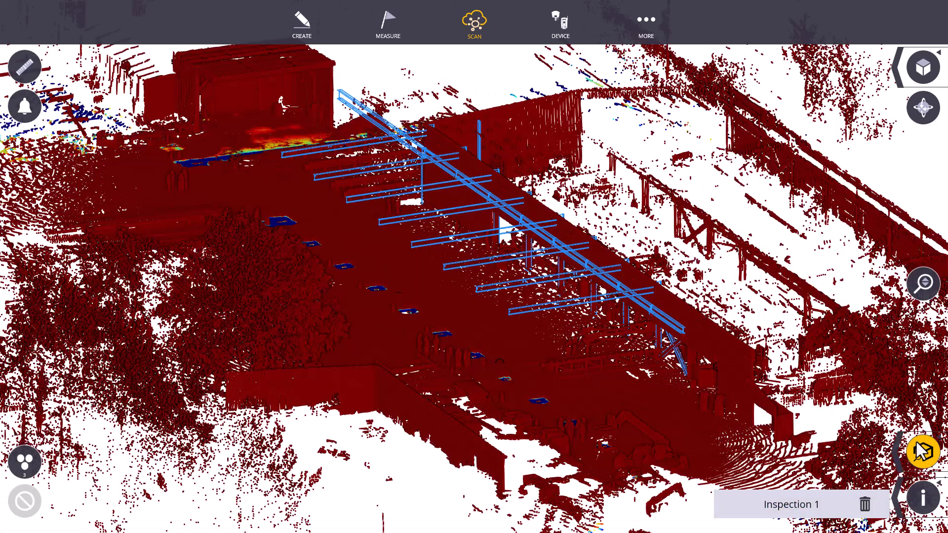
pyautogui.click(921, 451)
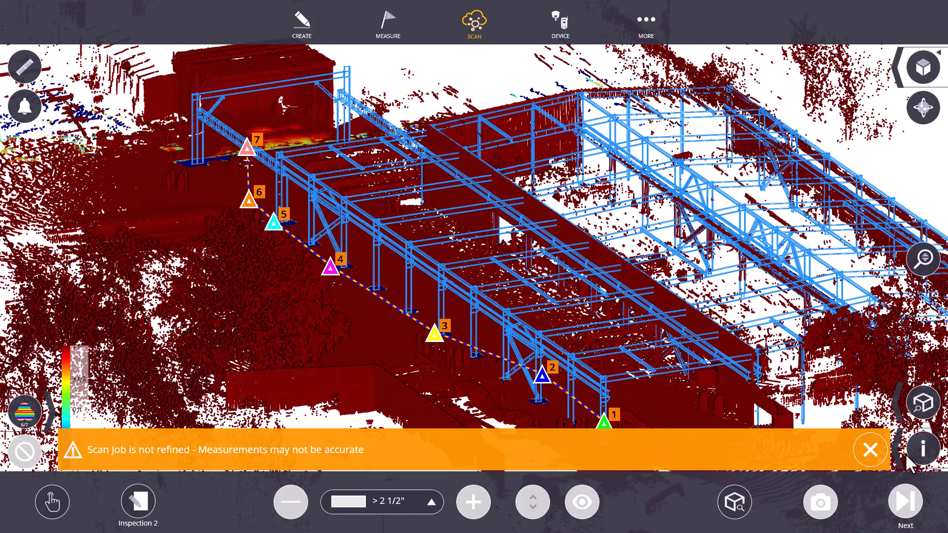
pyautogui.click(880, 452)
# - Activate Section Box 4 and extend its front and near end faces past the outer column row and scan stations 1 to 7
pyautogui.click(896, 453)
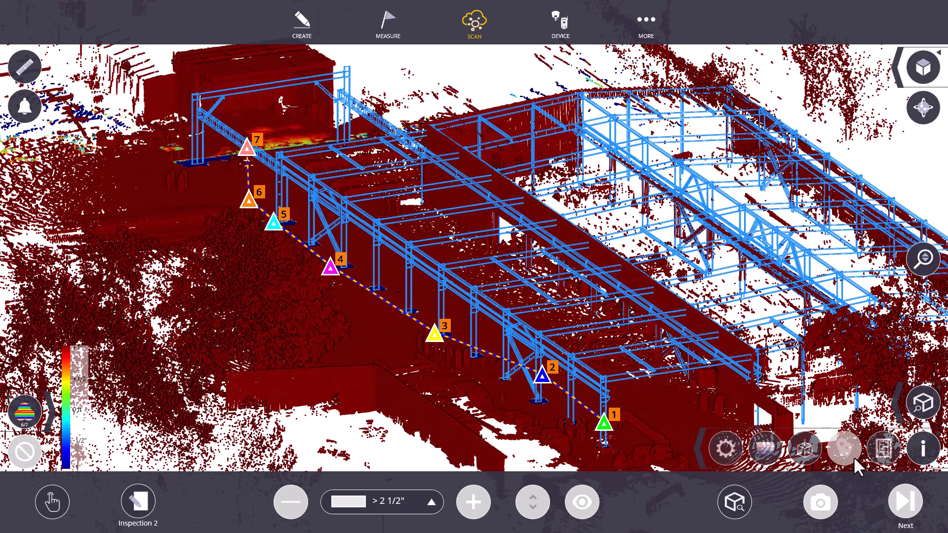
pyautogui.click(791, 452)
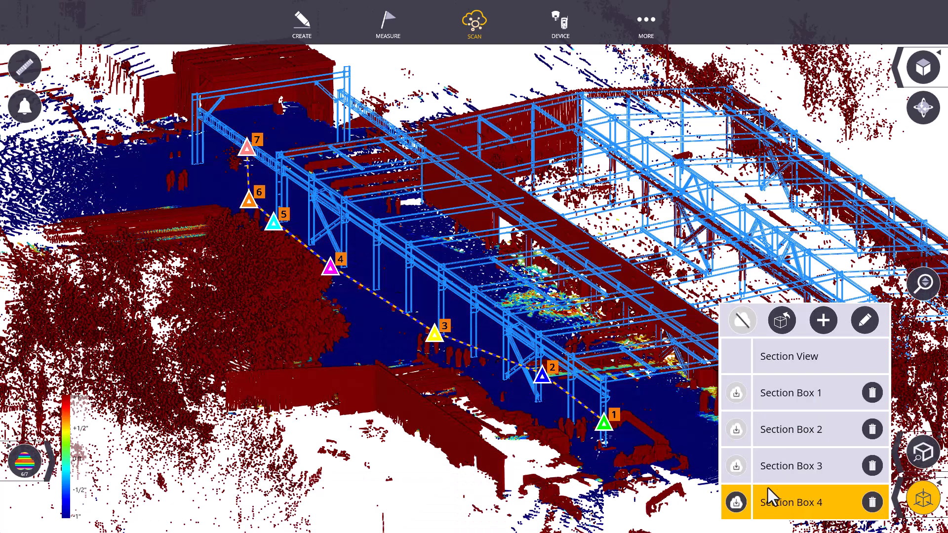
pyautogui.click(783, 498)
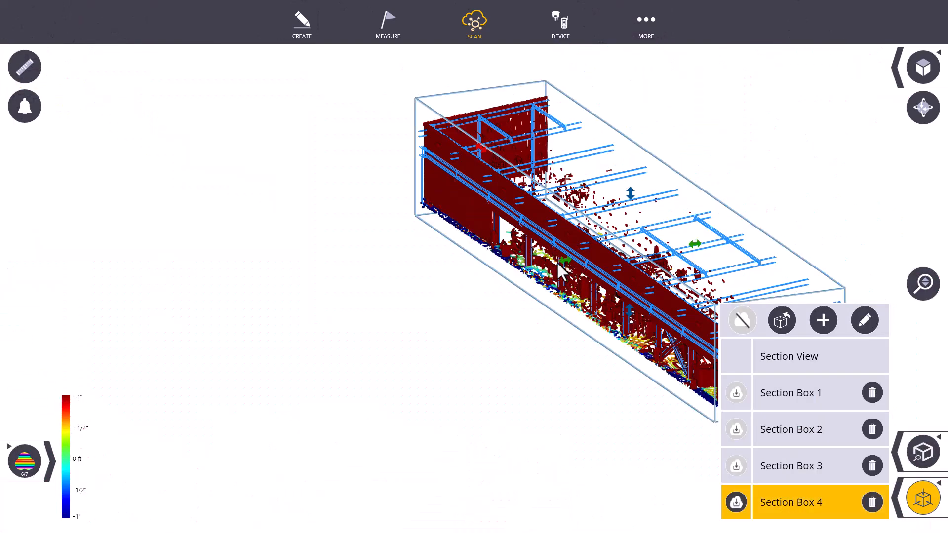
pyautogui.moveTo(562, 262); pyautogui.dragTo(357, 301)
pyautogui.moveTo(326, 103)
pyautogui.mouseDown()
pyautogui.moveTo(280, 69)
pyautogui.moveTo(265, 109)
pyautogui.moveTo(492, 220)
pyautogui.mouseUp()
pyautogui.moveTo(532, 275)
pyautogui.mouseDown()
pyautogui.moveTo(641, 381)
pyautogui.moveTo(577, 306)
pyautogui.mouseUp()
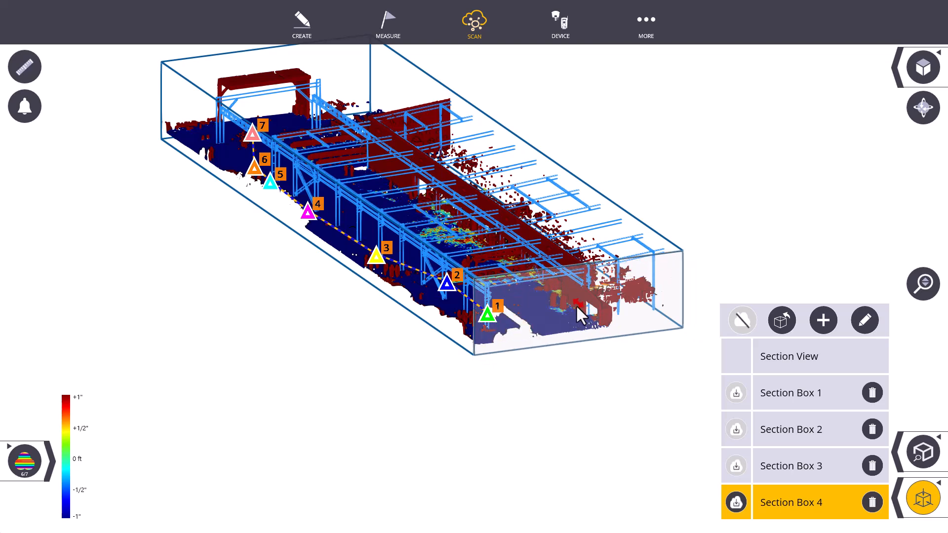
# - Adjust the far end face of Section Box 4 beyond station 7, raise its upper face slightly, and close the section box settings
pyautogui.moveTo(269, 93); pyautogui.dragTo(387, 114)
pyautogui.moveTo(245, 99); pyautogui.dragTo(239, 98)
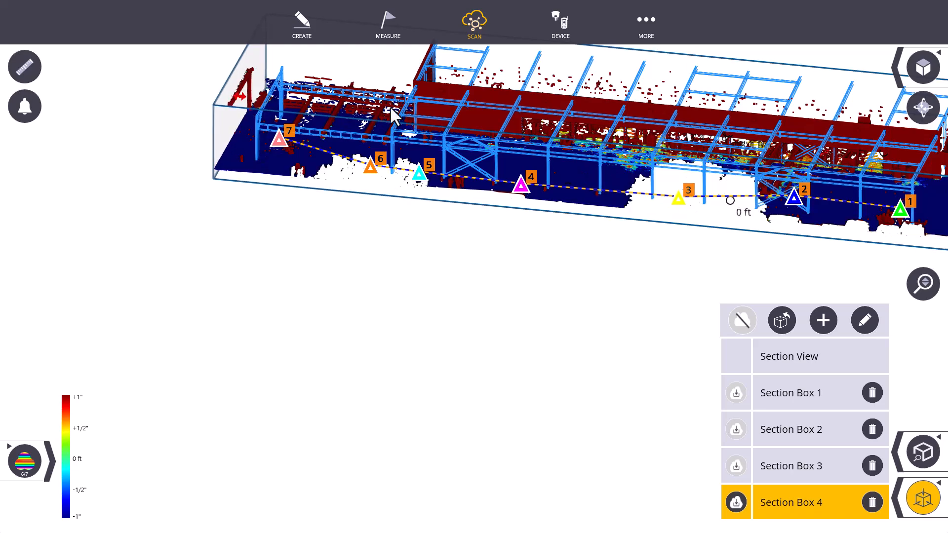
pyautogui.scroll(-3, 535, 145)
pyautogui.moveTo(535, 146); pyautogui.dragTo(500, 152)
pyautogui.scroll(5, 499, 155)
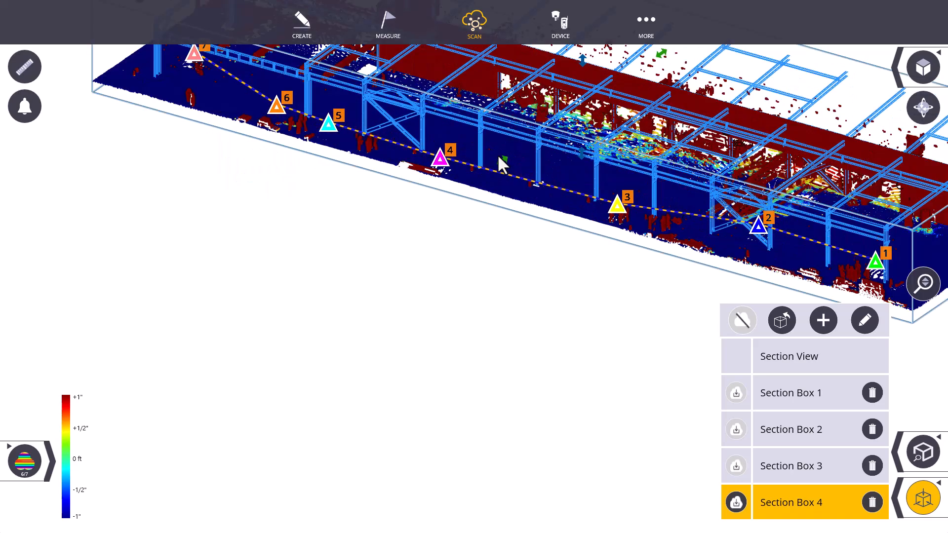
pyautogui.scroll(-3, 514, 175)
pyautogui.moveTo(551, 105)
pyautogui.mouseDown()
pyautogui.moveTo(550, 83)
pyautogui.moveTo(552, 98)
pyautogui.mouseUp()
pyautogui.click(923, 499)
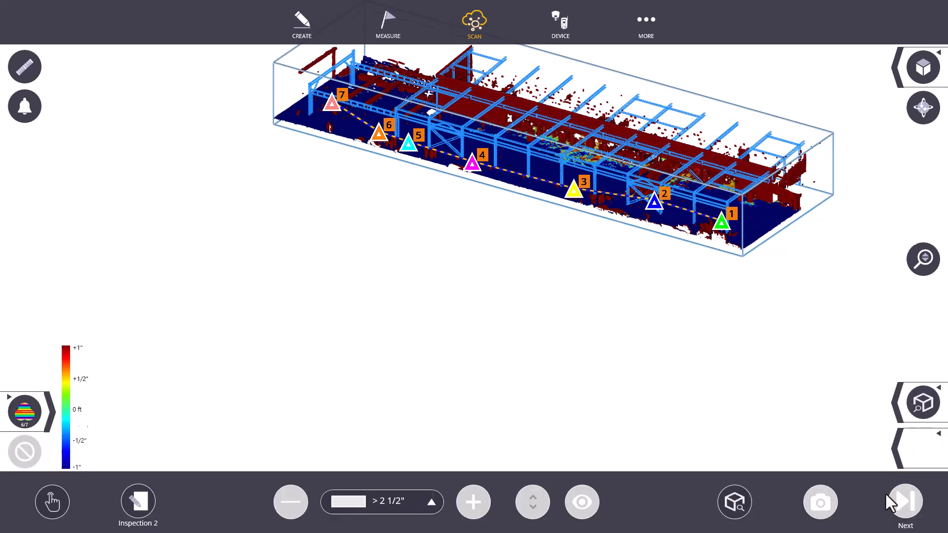
# - Run Inspection 2 on the scan inside the enlarged section box and dismiss the remaining notice
pyautogui.click(871, 452)
pyautogui.click(735, 503)
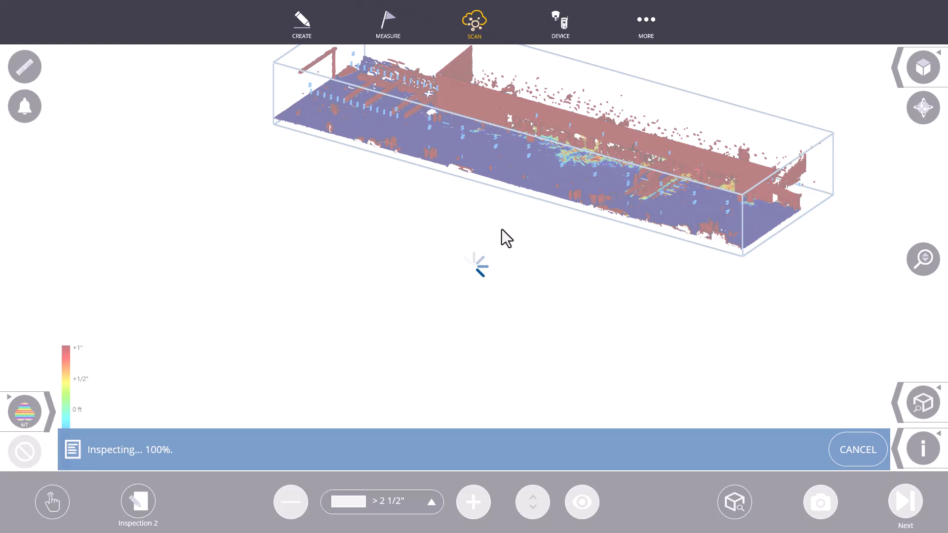
pyautogui.click(870, 449)
# - Export the Inspection 2 point cloud with the E57 file type
pyautogui.click(905, 498)
pyautogui.click(687, 506)
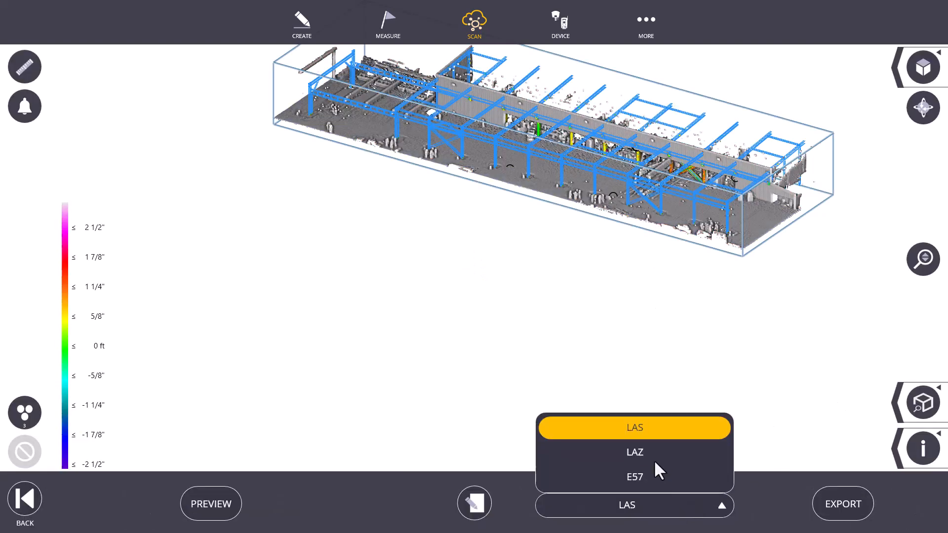
pyautogui.click(657, 476)
pyautogui.click(850, 502)
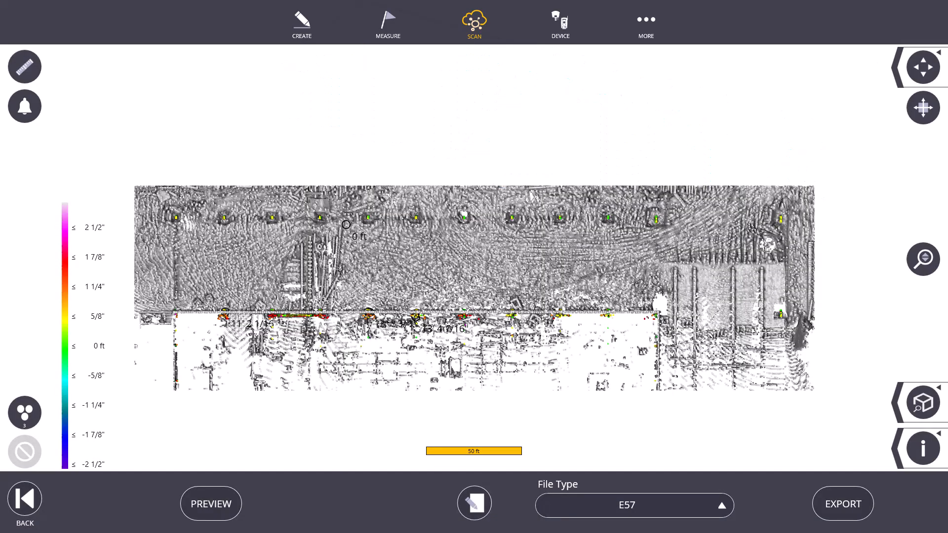
# - Open the general scan Export and set its file type to E57- Non-structured
pyautogui.click(925, 107)
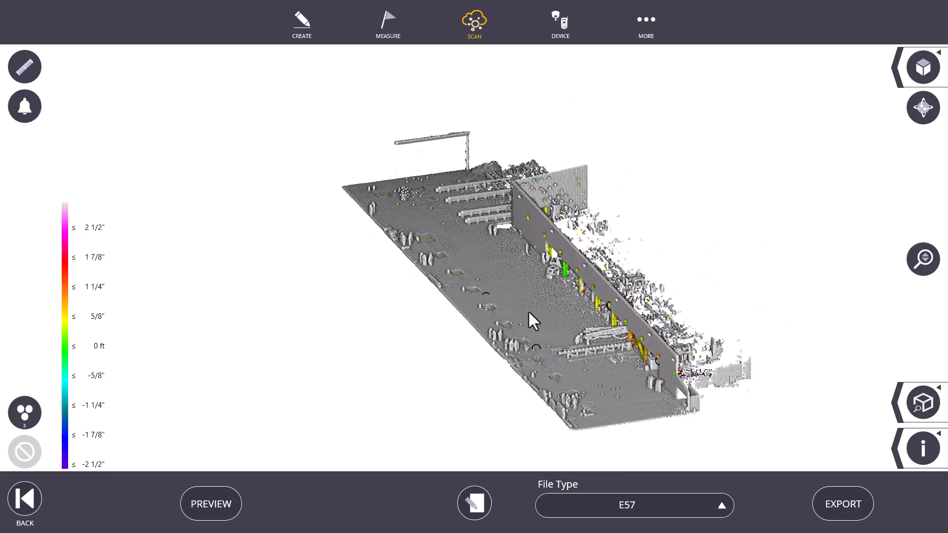
pyautogui.scroll(10, 600, 292)
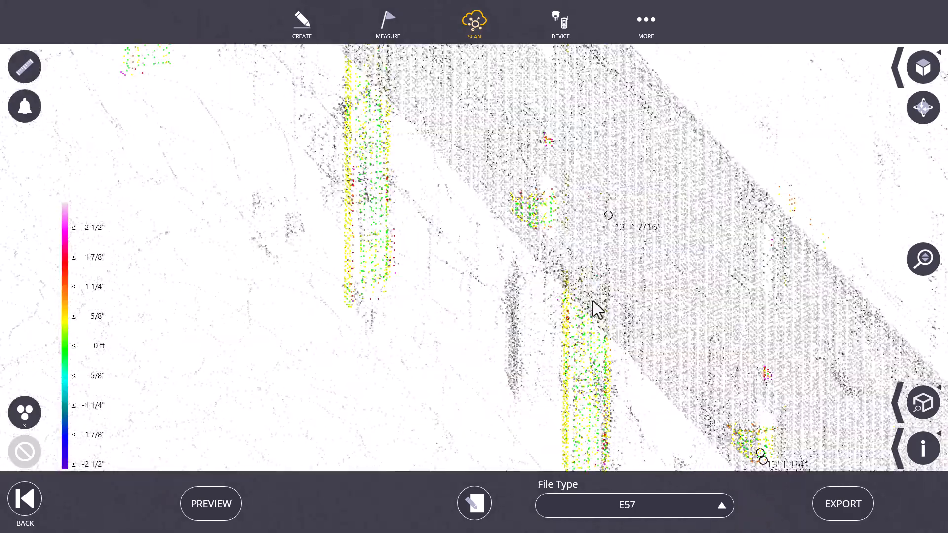
pyautogui.moveTo(593, 301); pyautogui.dragTo(609, 298)
pyautogui.click(482, 35)
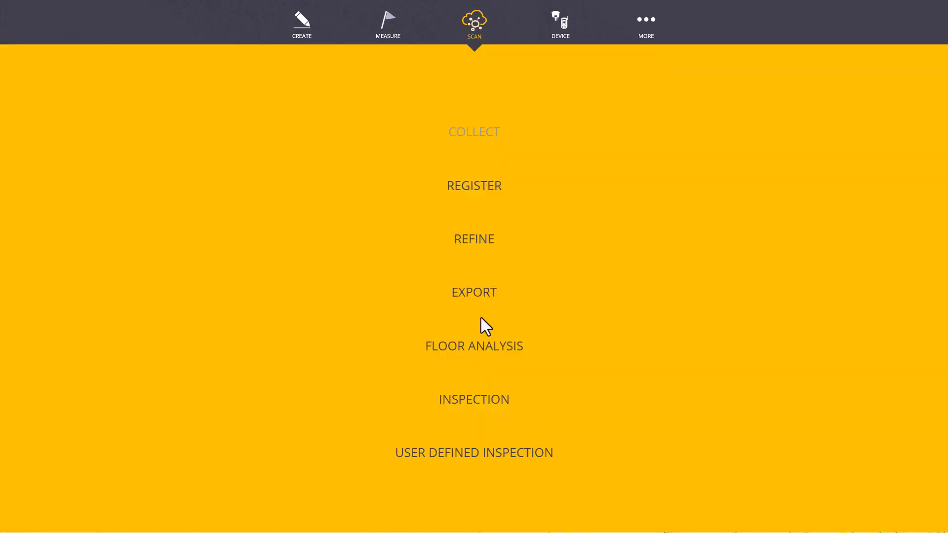
pyautogui.click(478, 303)
pyautogui.click(581, 504)
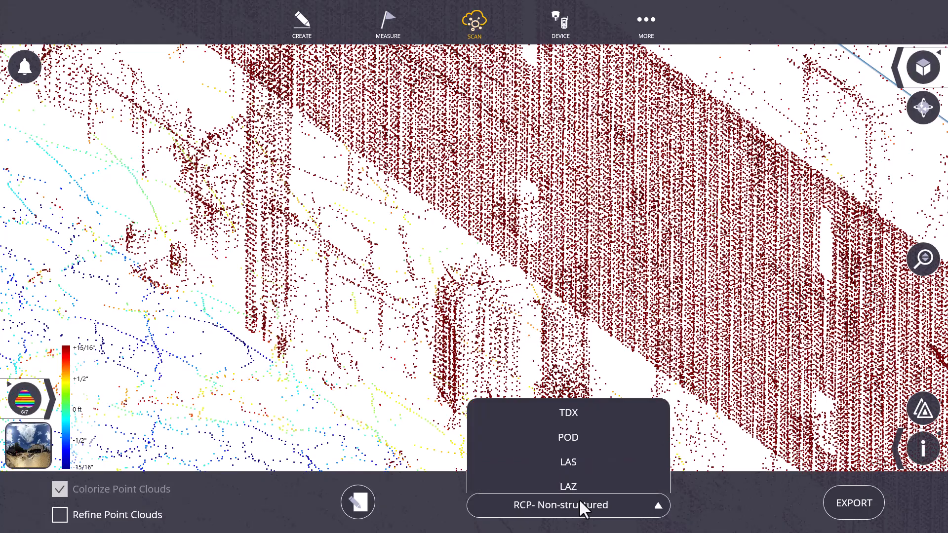
pyautogui.click(545, 477)
# - Turn off the active section box for the scan export
pyautogui.scroll(-10, 475, 341)
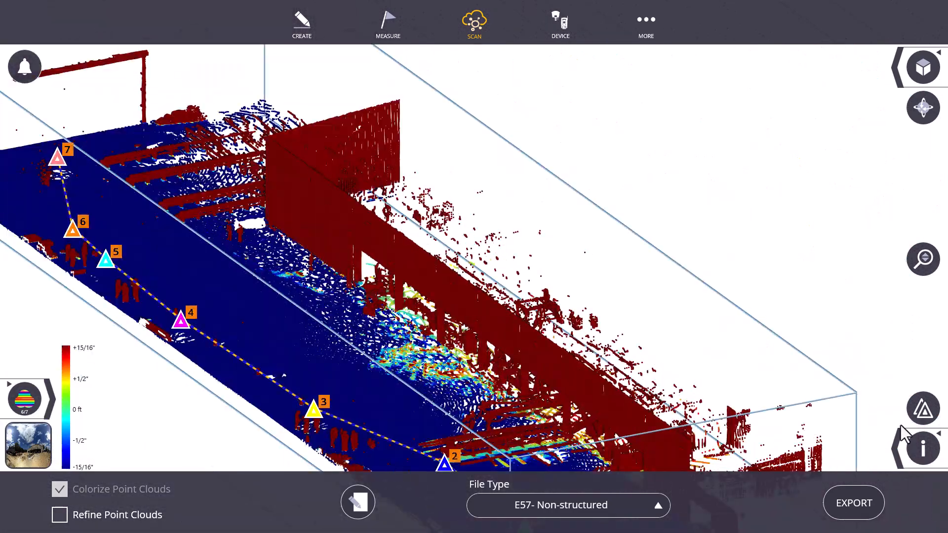
pyautogui.click(900, 448)
pyautogui.click(812, 451)
pyautogui.click(743, 324)
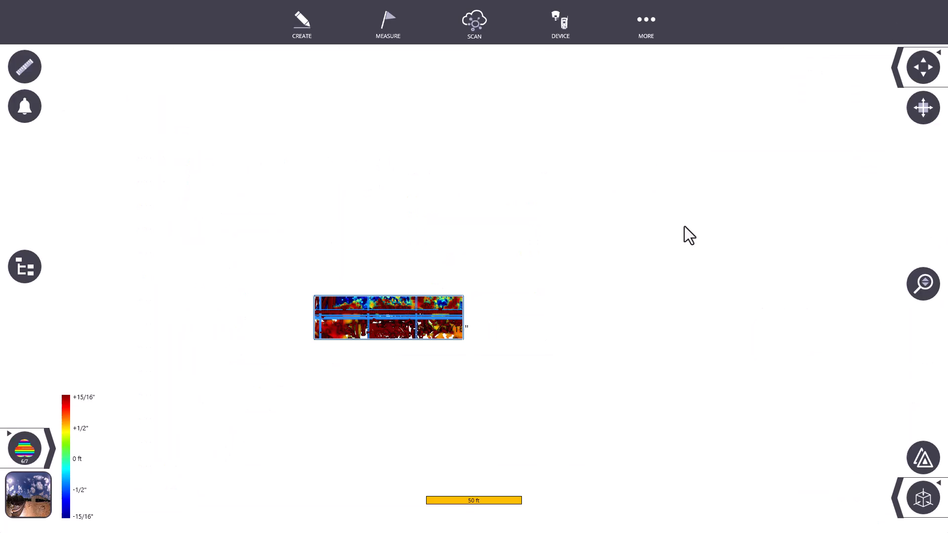
# - Return to the scan model in FieldLink and turn off the point cloud option for Section Box 3
pyautogui.moveTo(381, 351); pyautogui.dragTo(445, 321)
pyautogui.click(922, 103)
pyautogui.moveTo(441, 247); pyautogui.dragTo(374, 177)
pyautogui.scroll(10, 459, 197)
pyautogui.moveTo(466, 190); pyautogui.dragTo(433, 126)
pyautogui.scroll(6, 477, 249)
pyautogui.moveTo(458, 273); pyautogui.dragTo(474, 286)
pyautogui.scroll(-10, 474, 285)
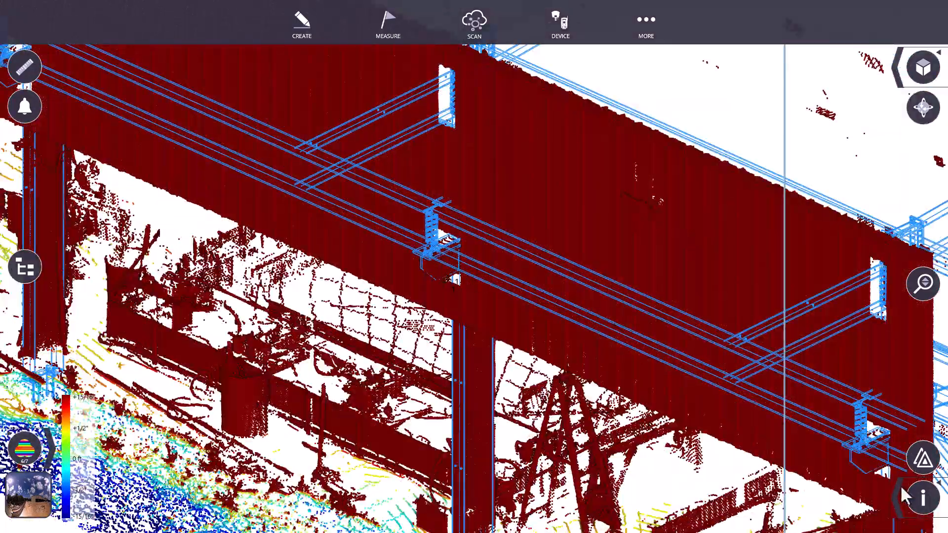
pyautogui.click(901, 496)
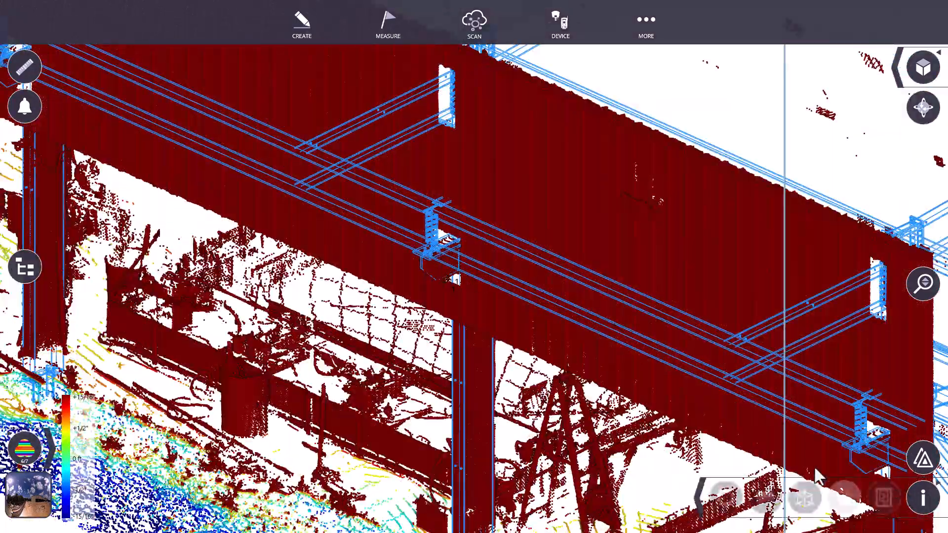
pyautogui.click(805, 498)
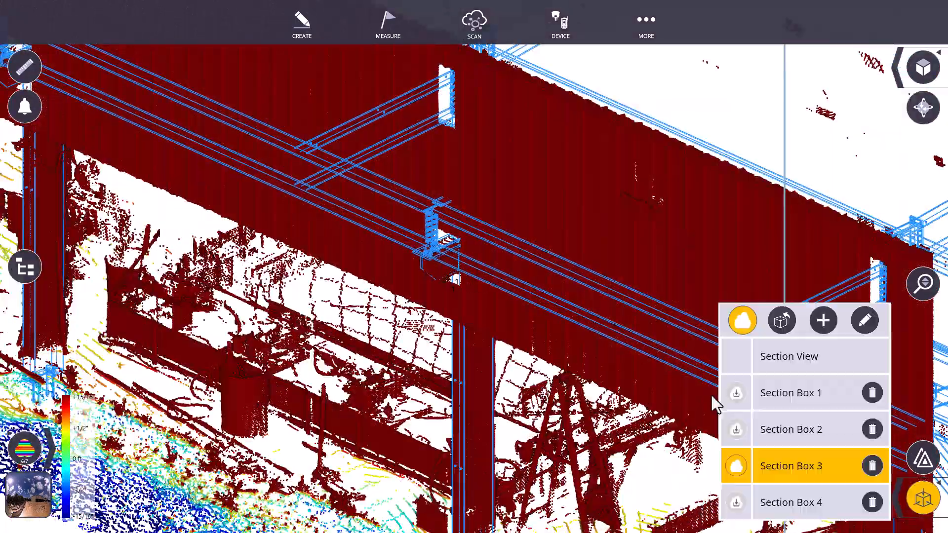
pyautogui.click(742, 323)
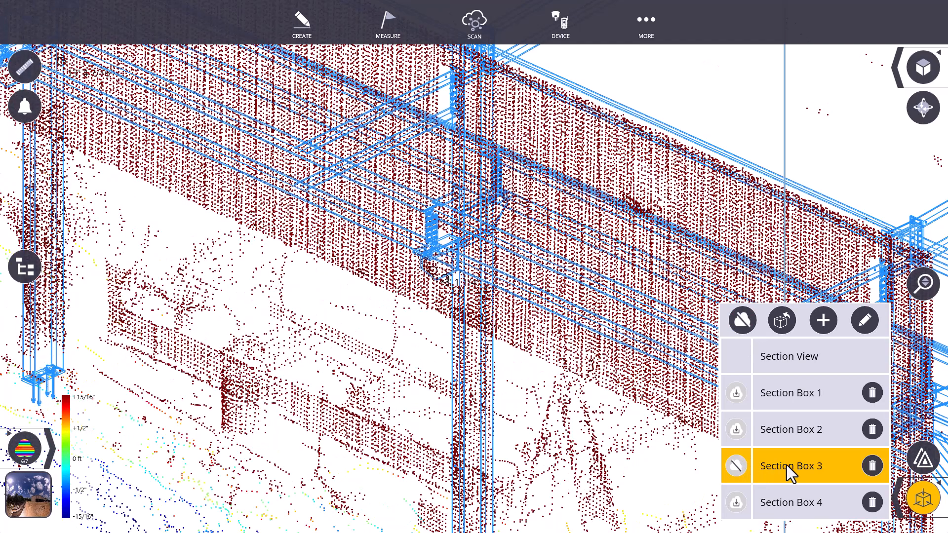
# - Export the scan with the file type E57- Non-structured
pyautogui.click(472, 38)
pyautogui.click(475, 296)
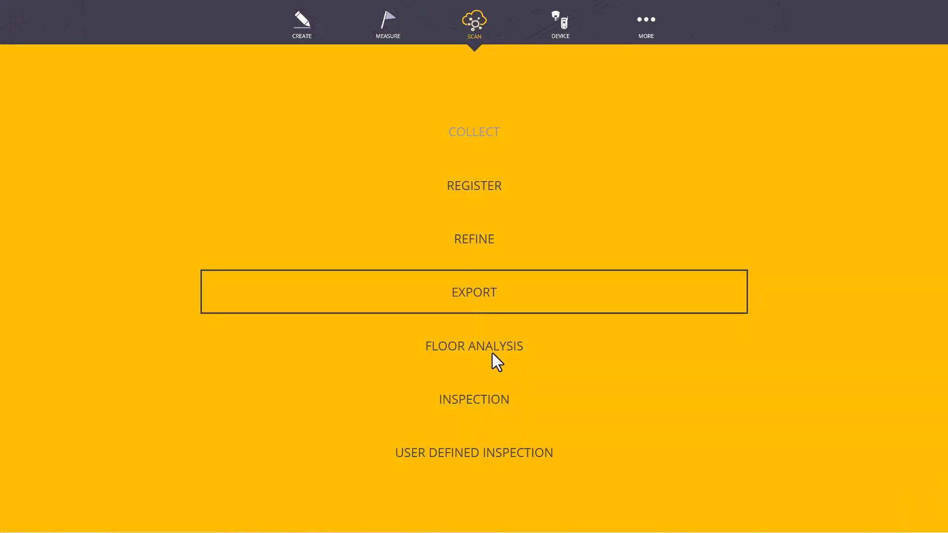
pyautogui.click(564, 506)
pyautogui.click(564, 477)
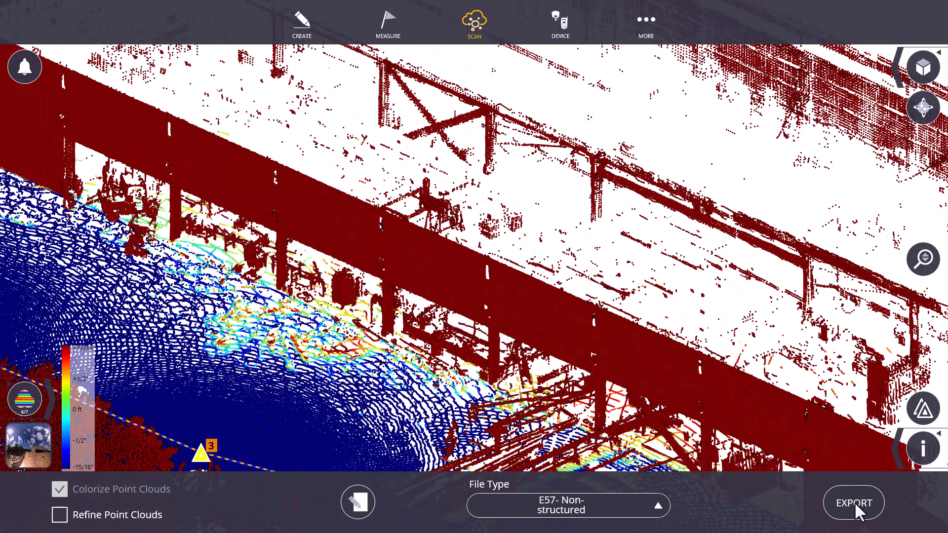
pyautogui.click(856, 505)
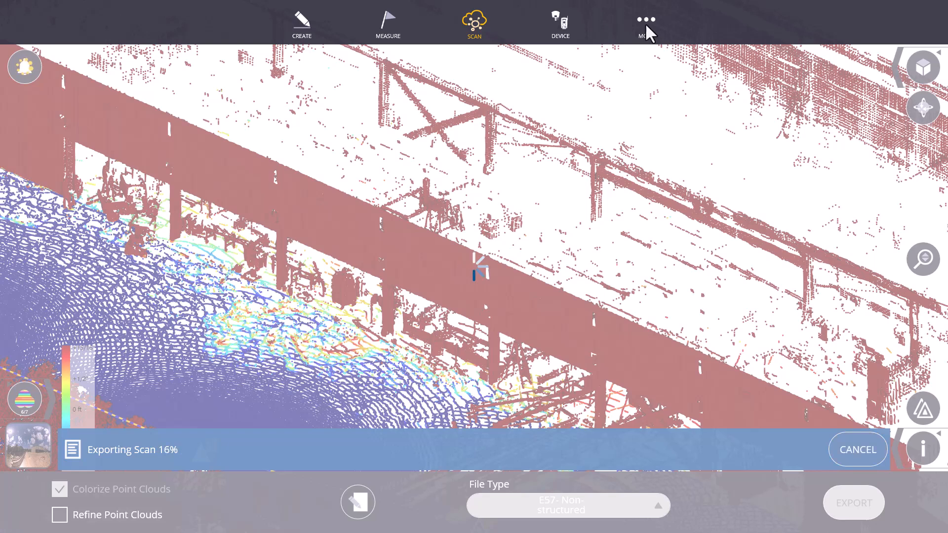
# - Switch to the Master Steel project in Trimble Connect and bring up the Exports folder over it
pyautogui.click(639, 31)
pyautogui.click(493, 393)
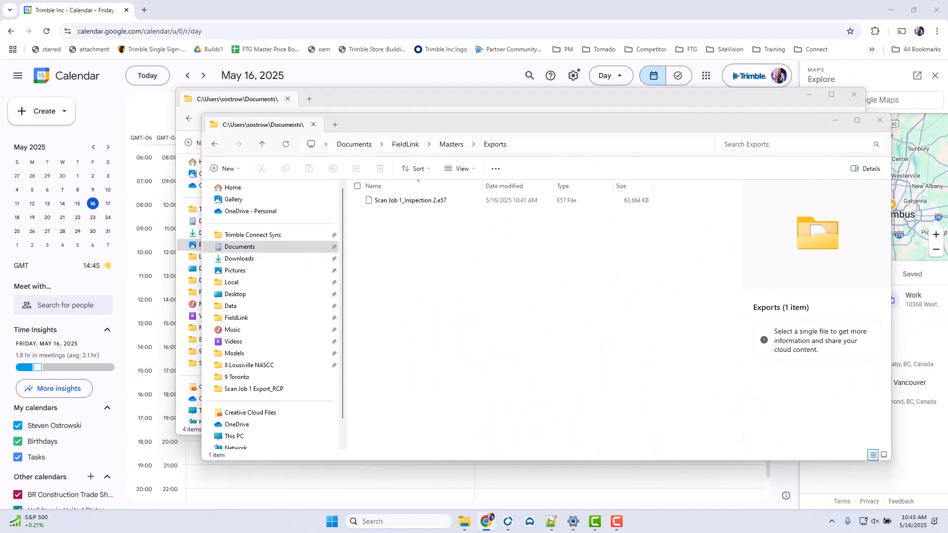
pyautogui.moveTo(472, 82); pyautogui.dragTo(358, 19)
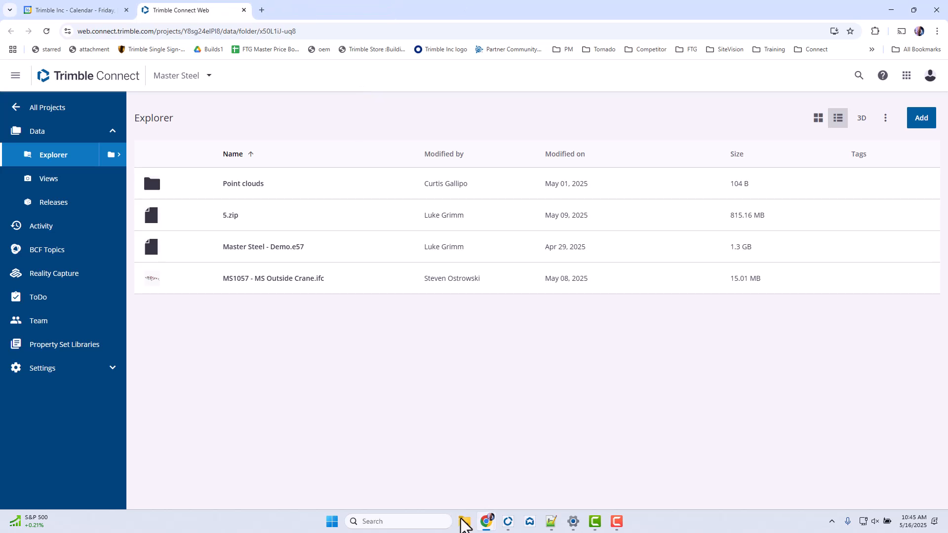
pyautogui.moveTo(463, 527)
pyautogui.click(551, 497)
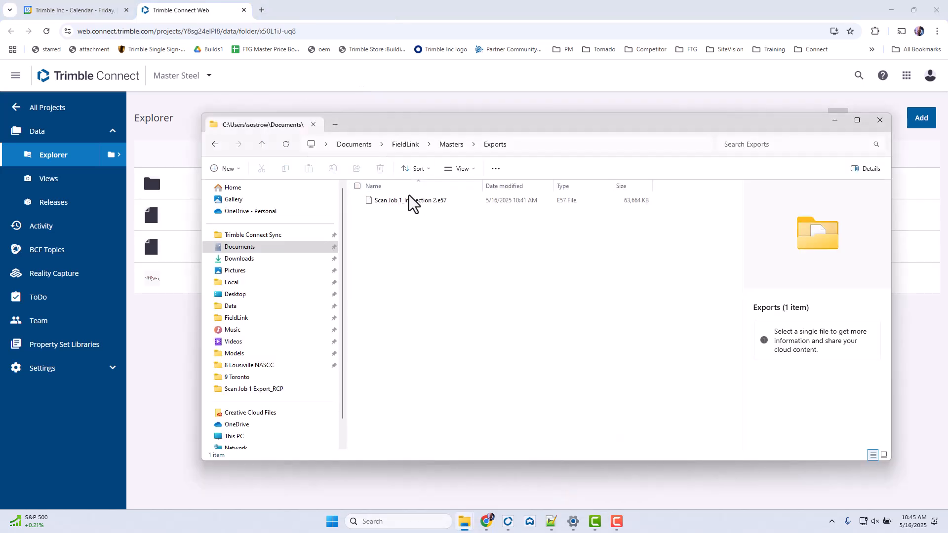
# - Rename the file Scan Job 1_Inspection 2.e57 to Inspection 2.e57
pyautogui.click(426, 203)
pyautogui.rightClick(425, 201)
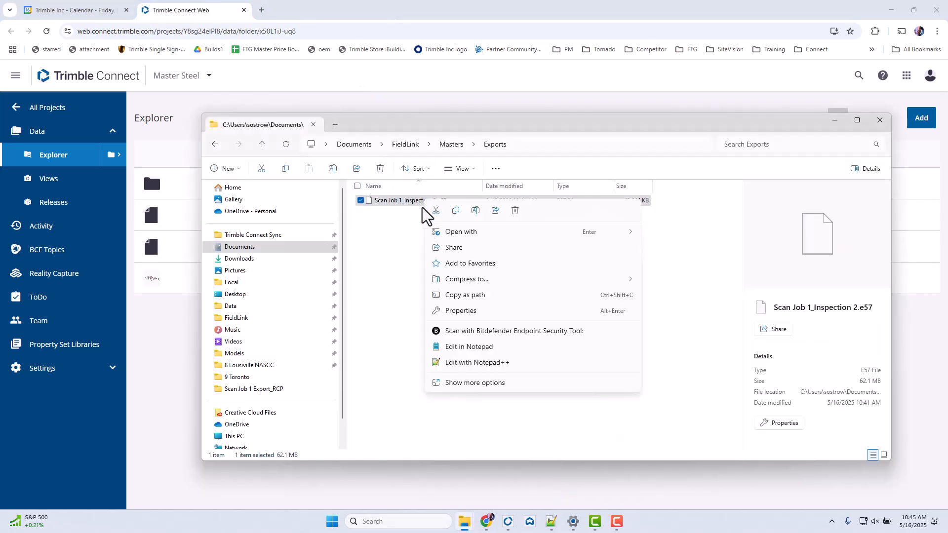
pyautogui.click(482, 213)
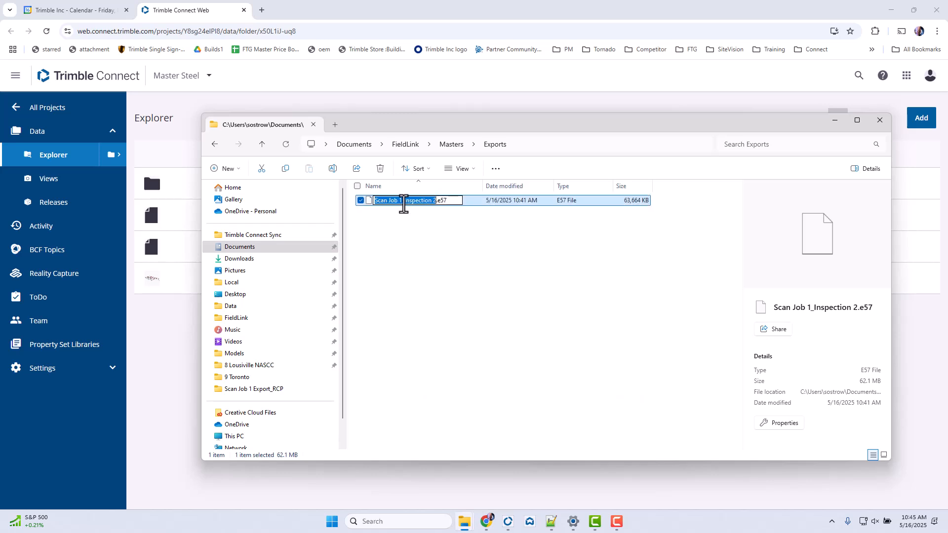
pyautogui.moveTo(402, 201); pyautogui.dragTo(330, 202)
pyautogui.press('BackSpace')
pyautogui.press('Return')
# - Upload Inspection 2.e57 to the Master Steel project and reopen the Exports folder from the Masters folder
pyautogui.moveTo(389, 203); pyautogui.dragTo(223, 336)
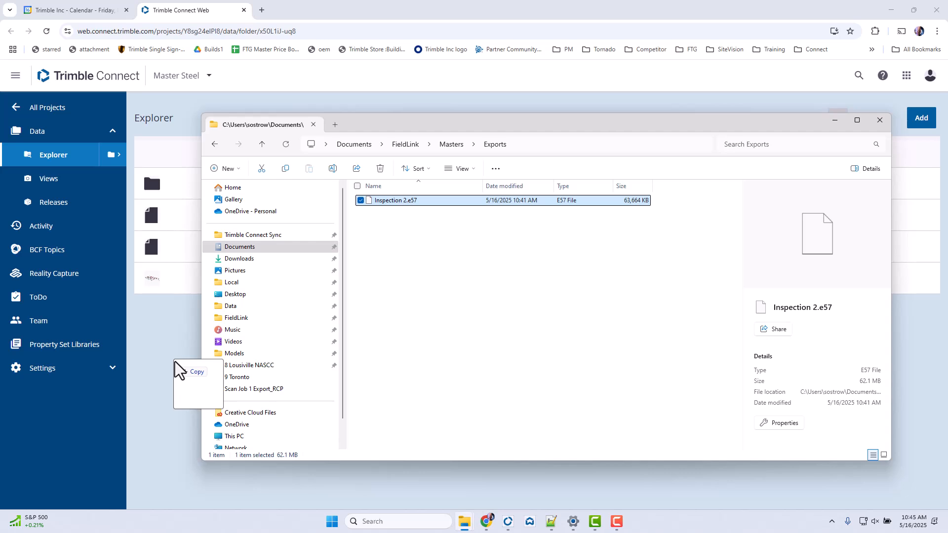
pyautogui.moveTo(179, 371); pyautogui.dragTo(178, 371)
pyautogui.moveTo(464, 522)
pyautogui.click(548, 494)
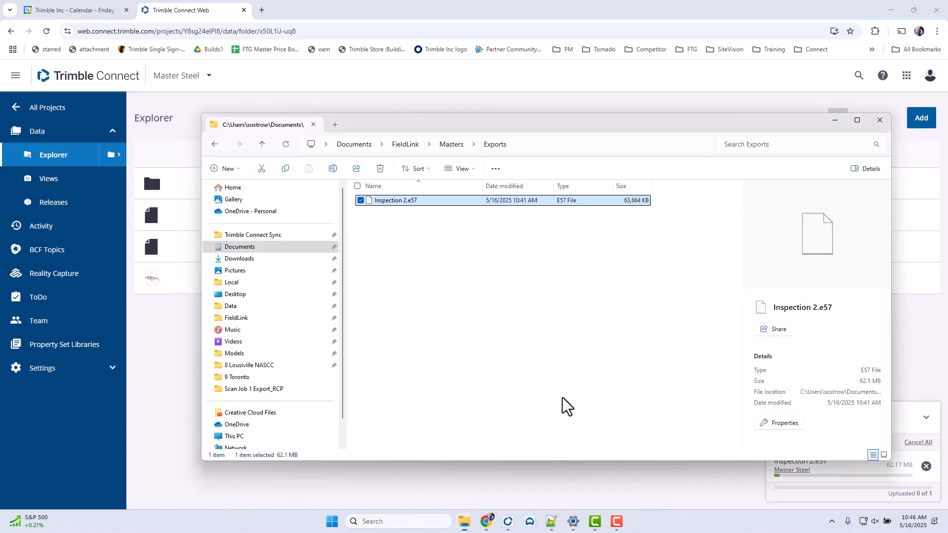
pyautogui.click(452, 144)
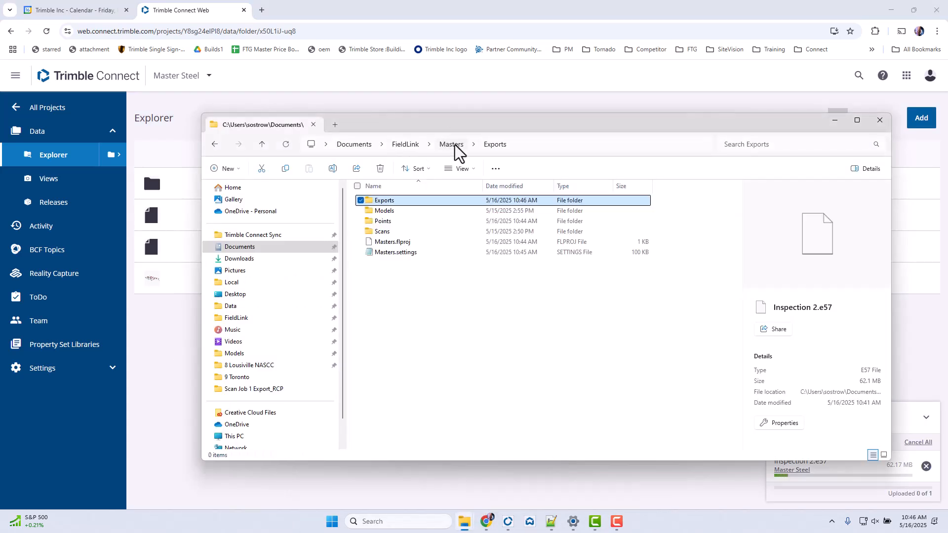
pyautogui.doubleClick(425, 204)
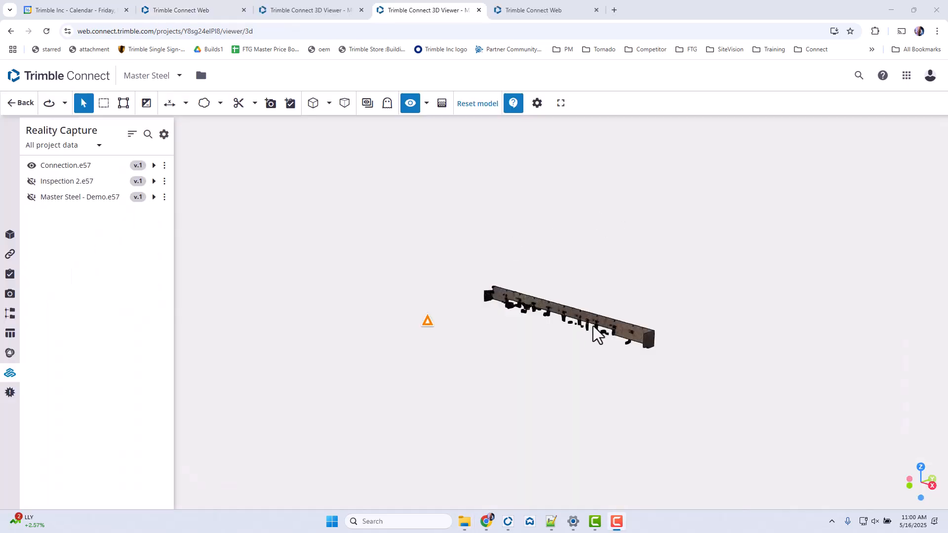
# - Show MS1057 - MS Outside Crane.ifc together with the Connection.e57 scan in the 3D viewer
pyautogui.scroll(10, 595, 328)
pyautogui.moveTo(581, 294); pyautogui.dragTo(7, 243)
pyautogui.click(10, 234)
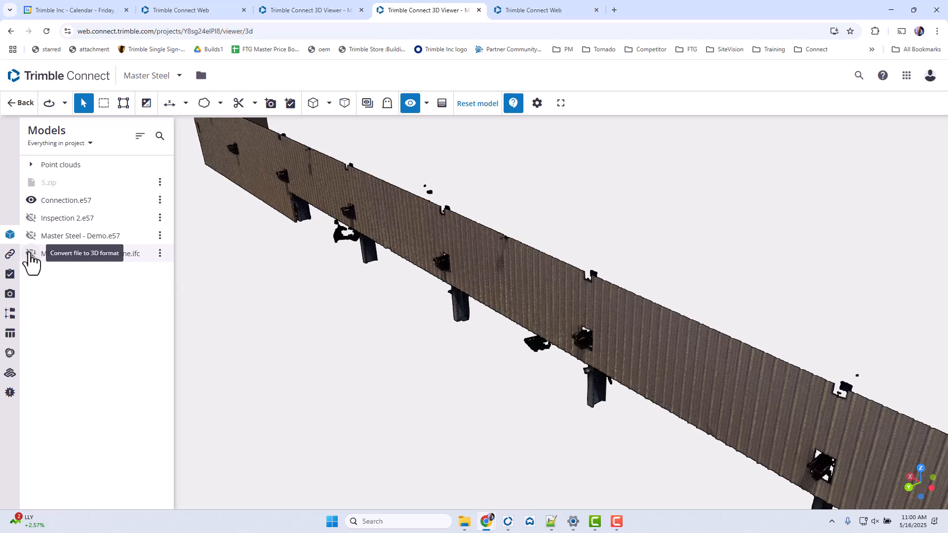
pyautogui.click(30, 254)
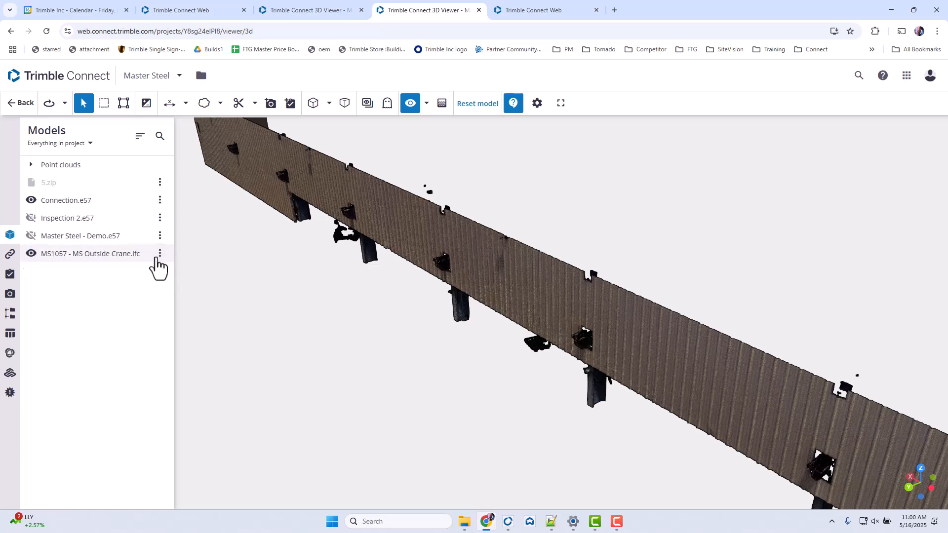
# - Check the position settings of MS1057 - MS Outside Crane.ifc and examine how the steel lines up with the scan
pyautogui.click(159, 253)
pyautogui.click(117, 321)
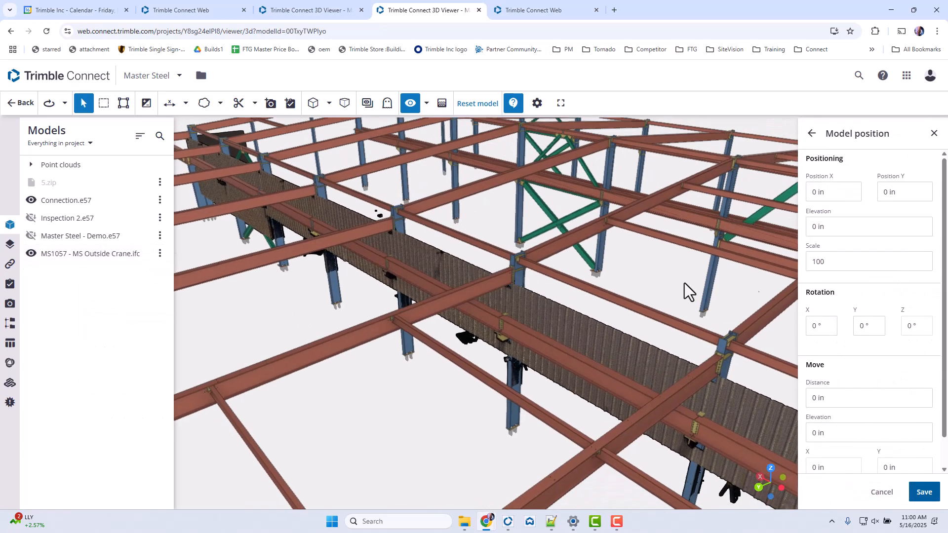
pyautogui.click(882, 492)
pyautogui.moveTo(539, 360); pyautogui.dragTo(556, 295)
pyautogui.scroll(4, 591, 269)
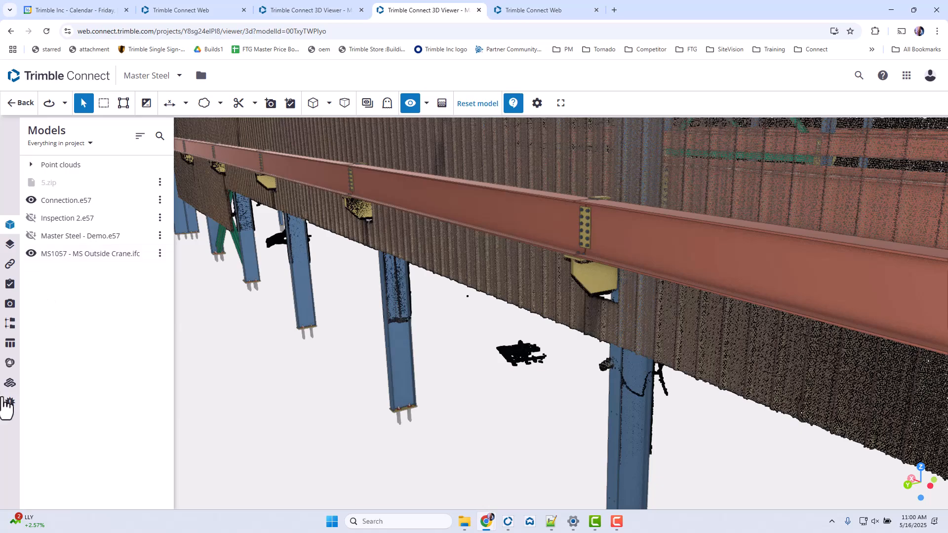
pyautogui.moveTo(655, 234); pyautogui.dragTo(182, 269)
pyautogui.moveTo(542, 240); pyautogui.dragTo(207, 277)
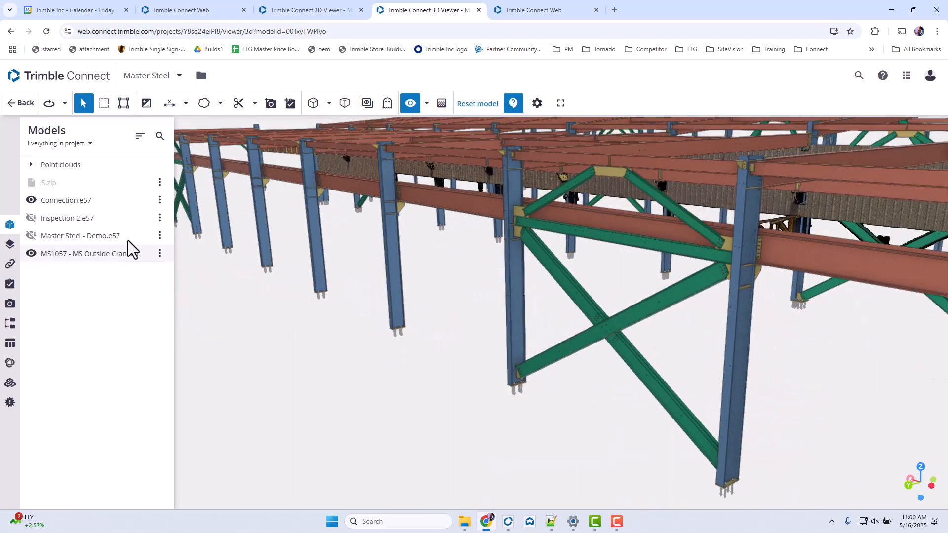
# - Show Inspection 2.e57, hide Connection.e57, and compare the inspection cloud with the crane beam and brackets
pyautogui.click(31, 218)
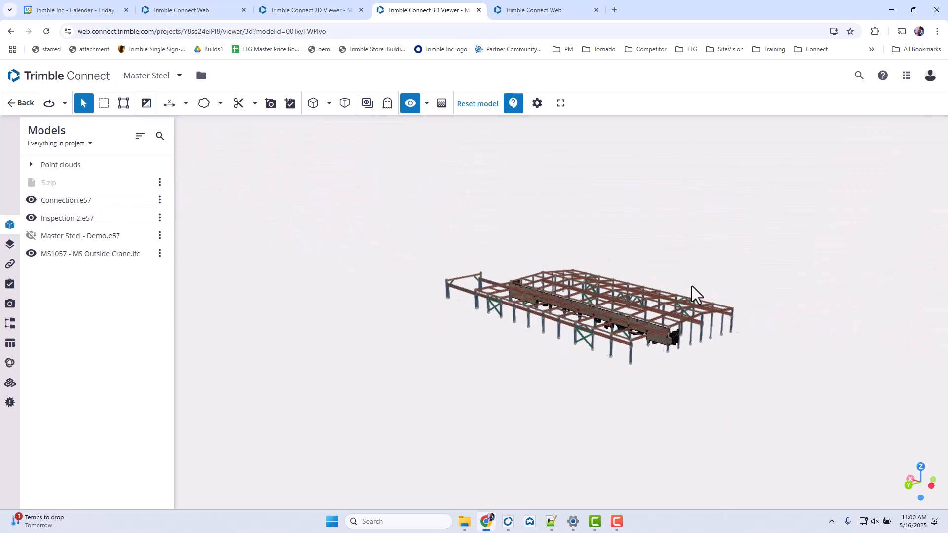
pyautogui.click(31, 200)
pyautogui.scroll(5, 627, 330)
pyautogui.scroll(10, 627, 330)
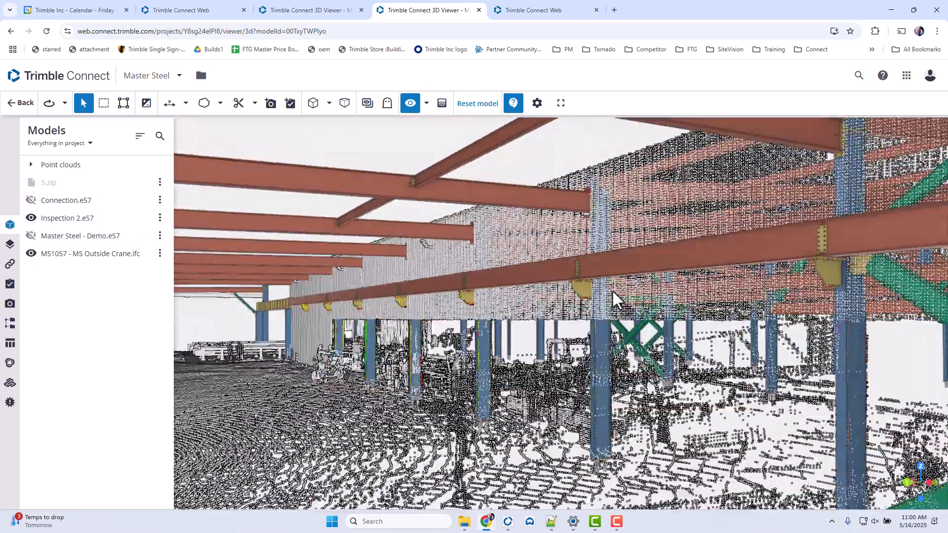
pyautogui.moveTo(612, 291); pyautogui.dragTo(236, 224)
pyautogui.scroll(2, 577, 256)
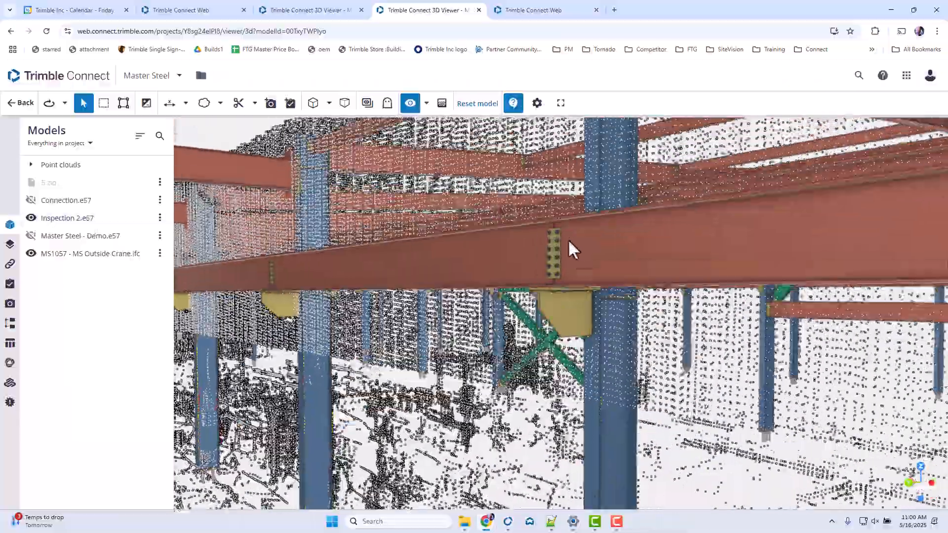
# - Make the steel model semi-transparent and show Connection.e57 again alongside Inspection 2.e57
pyautogui.click(442, 103)
pyautogui.moveTo(460, 147); pyautogui.dragTo(373, 153)
pyautogui.moveTo(627, 286); pyautogui.dragTo(593, 290)
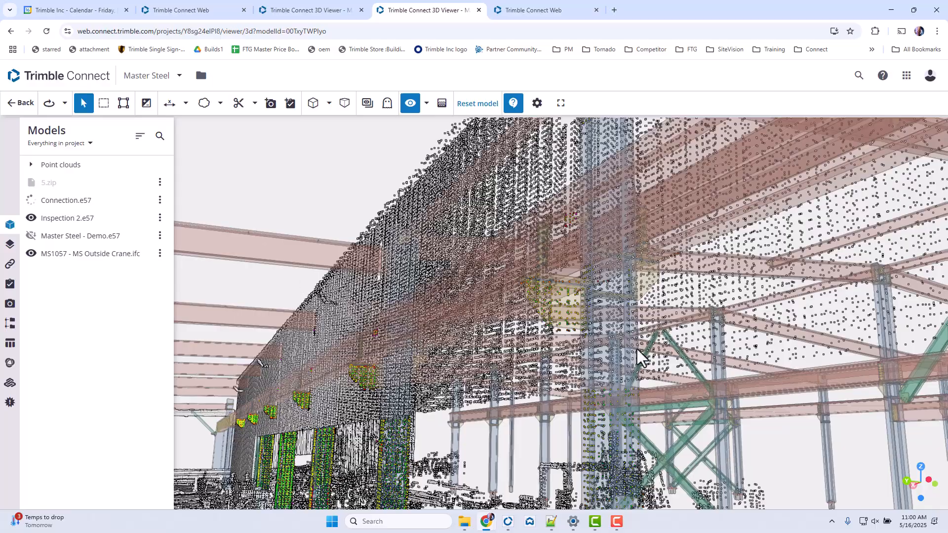
pyautogui.scroll(-10, 597, 300)
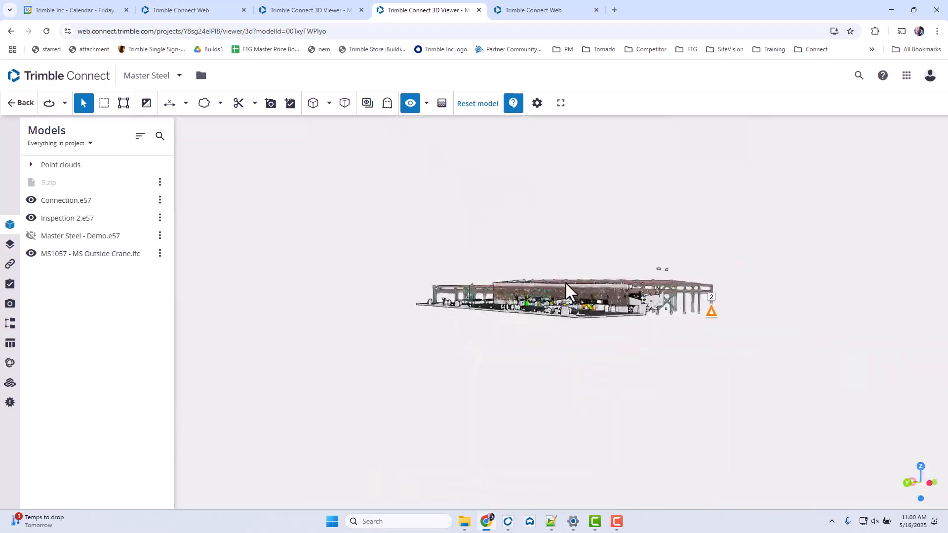
pyautogui.scroll(10, 567, 283)
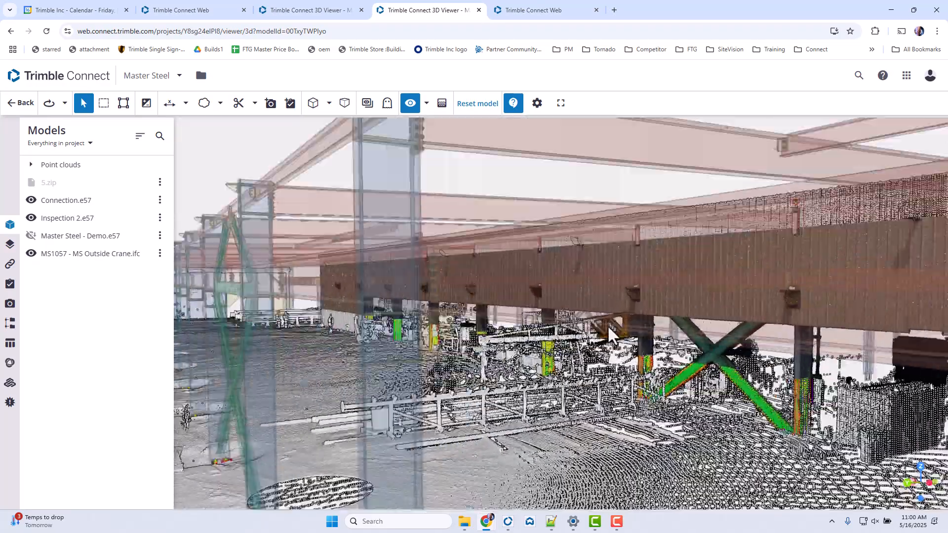
# - Add a clip plane on the face of the crane beam beside a bracket
pyautogui.scroll(5, 613, 336)
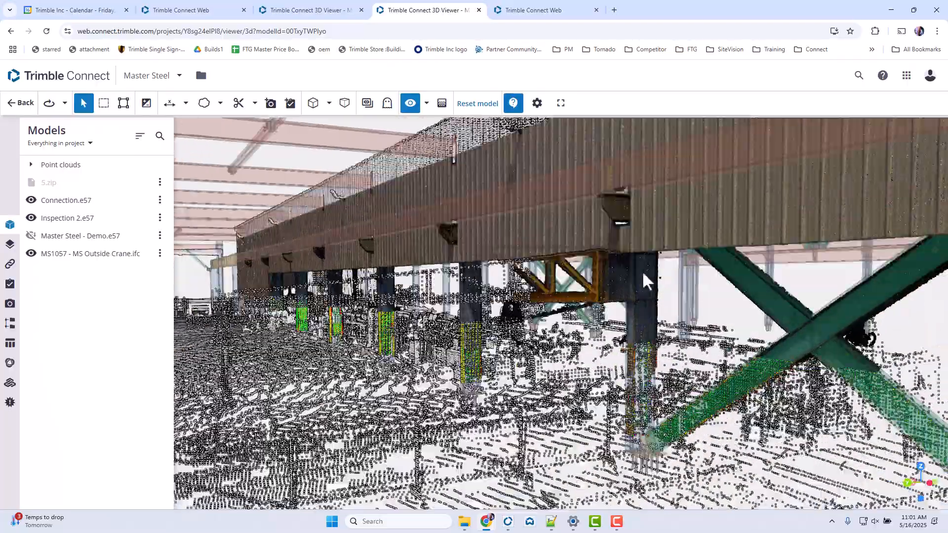
pyautogui.scroll(5, 637, 267)
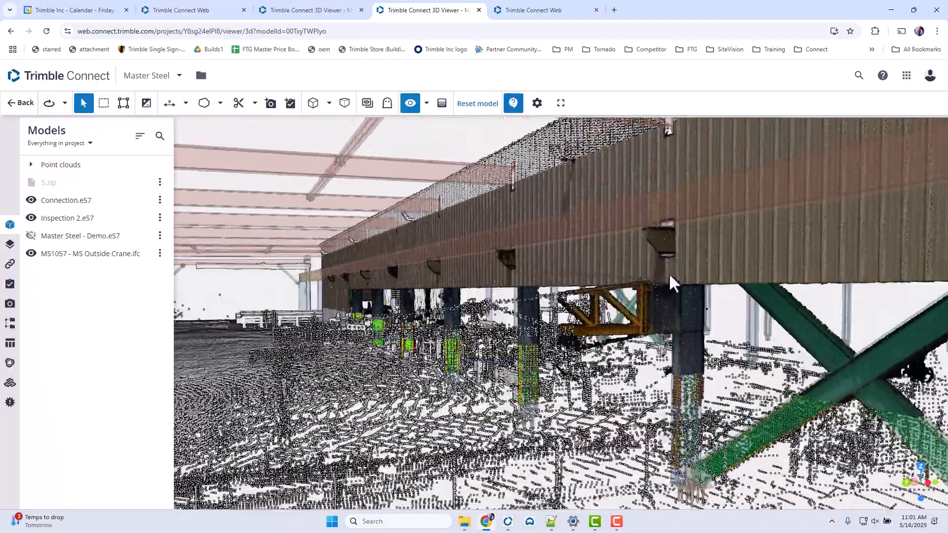
pyautogui.moveTo(669, 276); pyautogui.dragTo(651, 274)
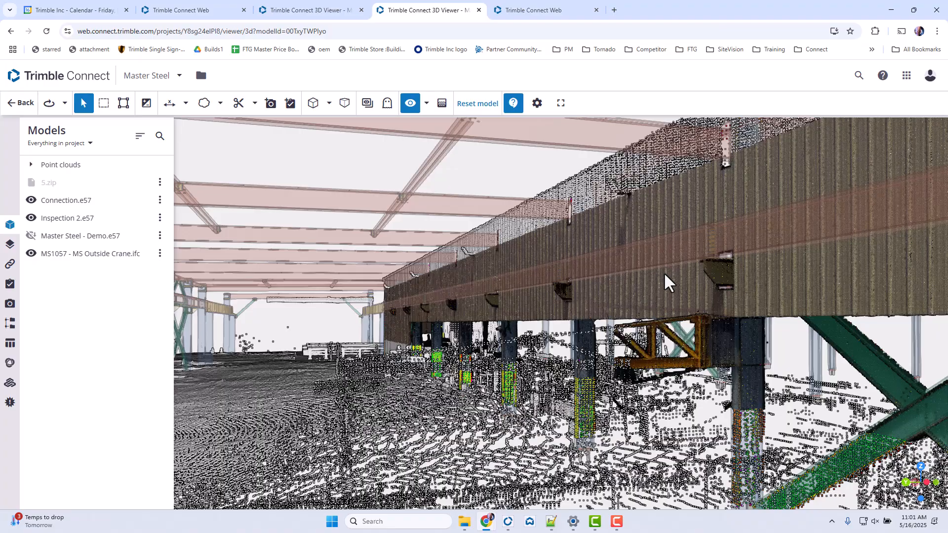
pyautogui.moveTo(725, 170); pyautogui.dragTo(775, 174)
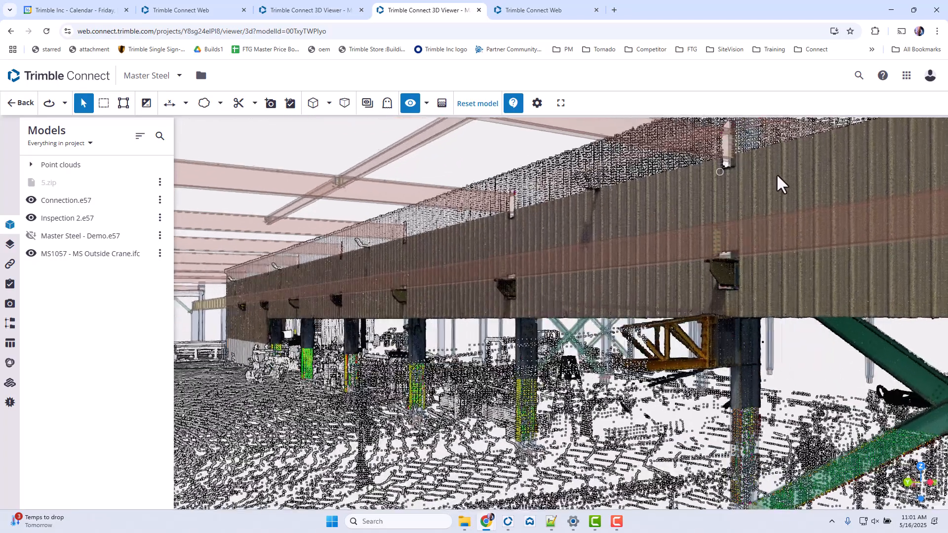
pyautogui.click(240, 107)
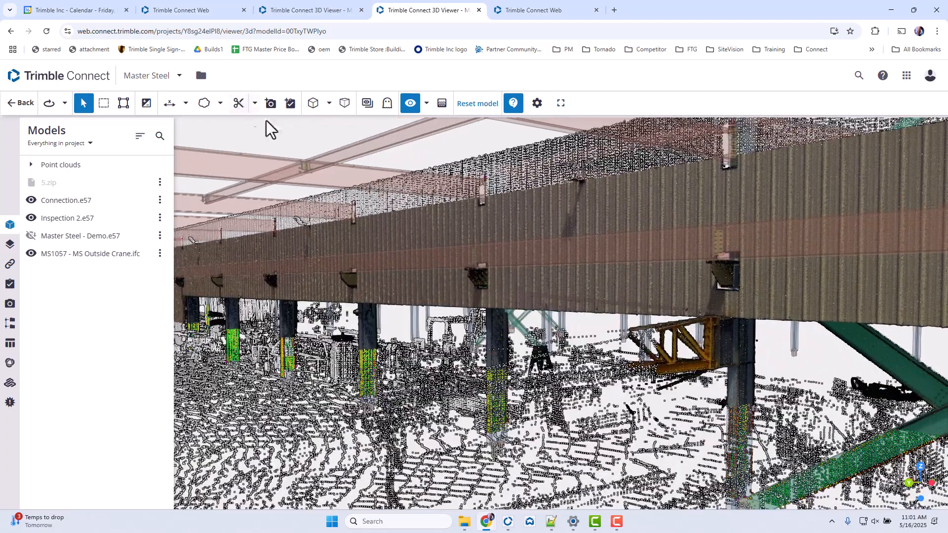
pyautogui.click(747, 241)
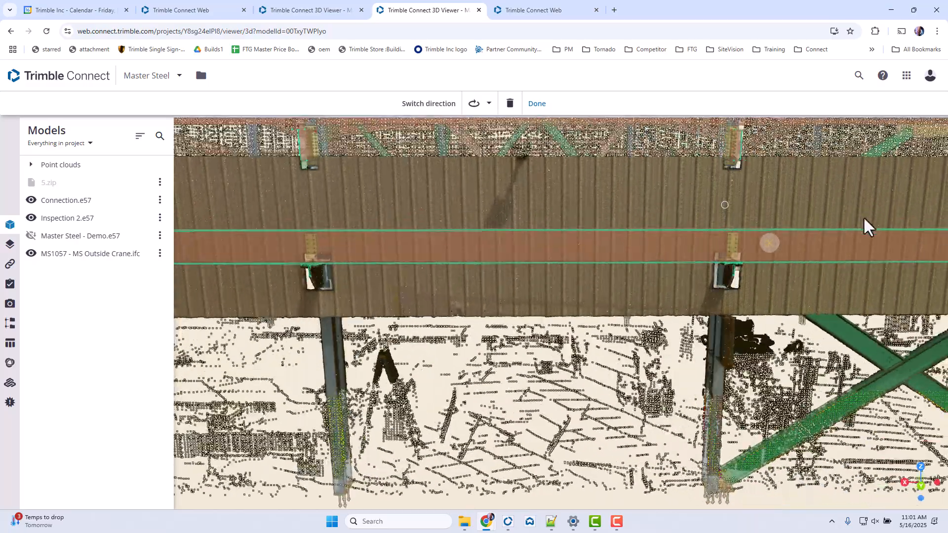
# - Examine the clipped crane beam, its brackets and the column base plates against the scan and inspection colours
pyautogui.moveTo(865, 219); pyautogui.dragTo(799, 219)
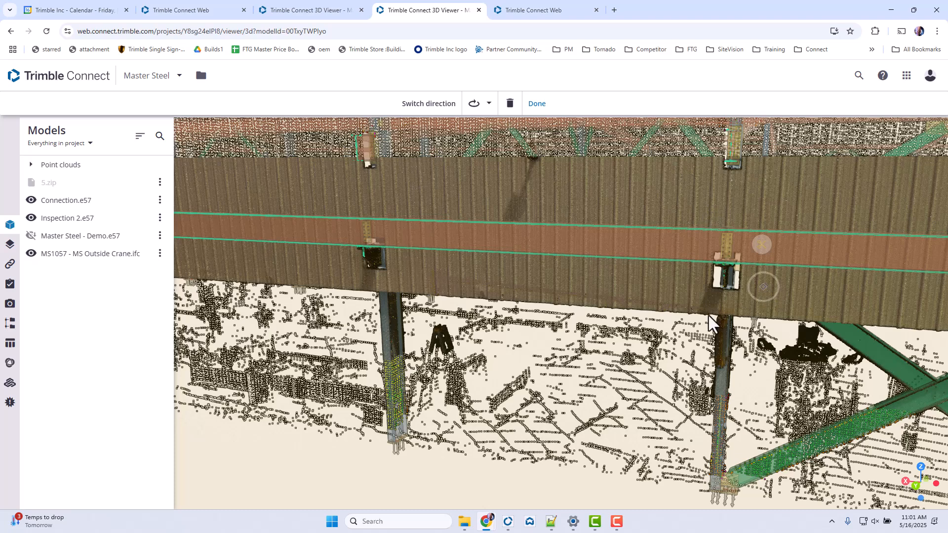
pyautogui.moveTo(706, 269); pyautogui.dragTo(817, 286)
pyautogui.moveTo(766, 248); pyautogui.dragTo(527, 270)
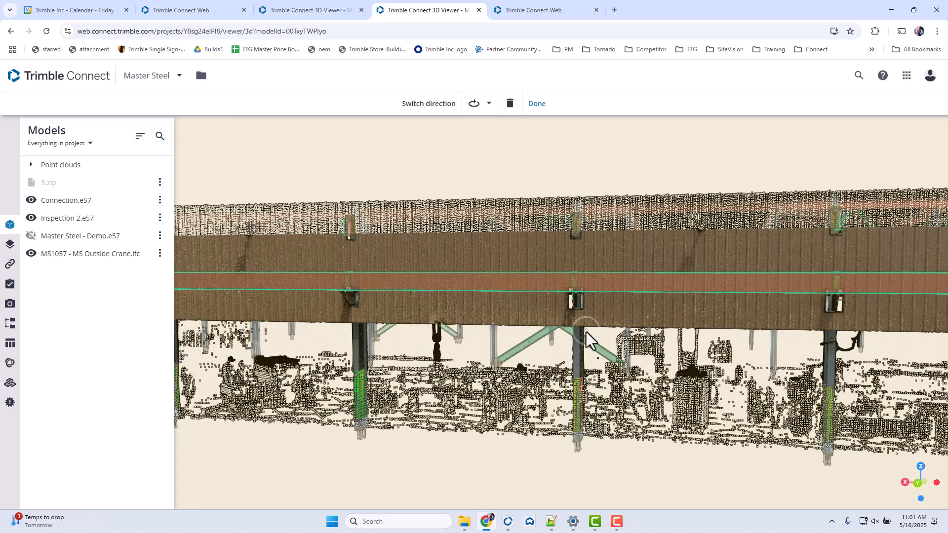
pyautogui.scroll(-5, 588, 328)
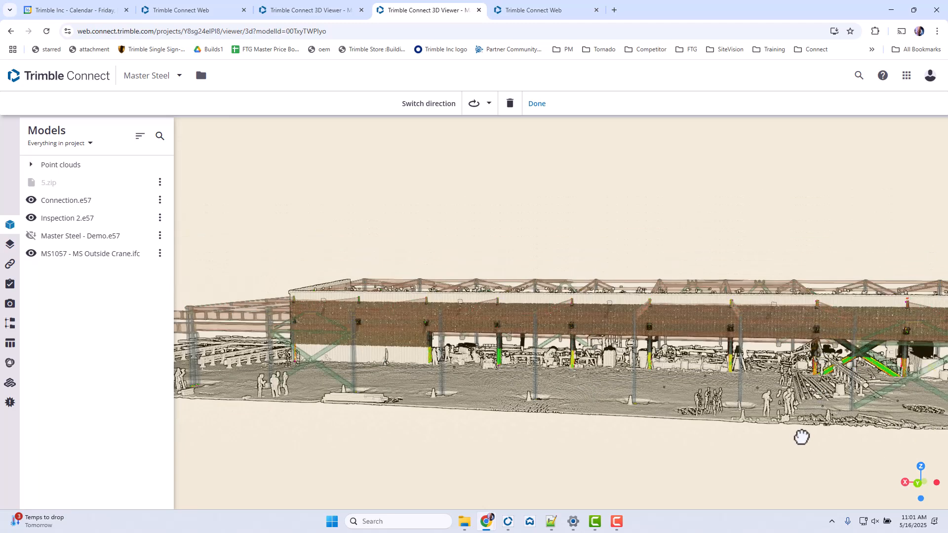
pyautogui.scroll(10, 627, 428)
pyautogui.scroll(10, 651, 394)
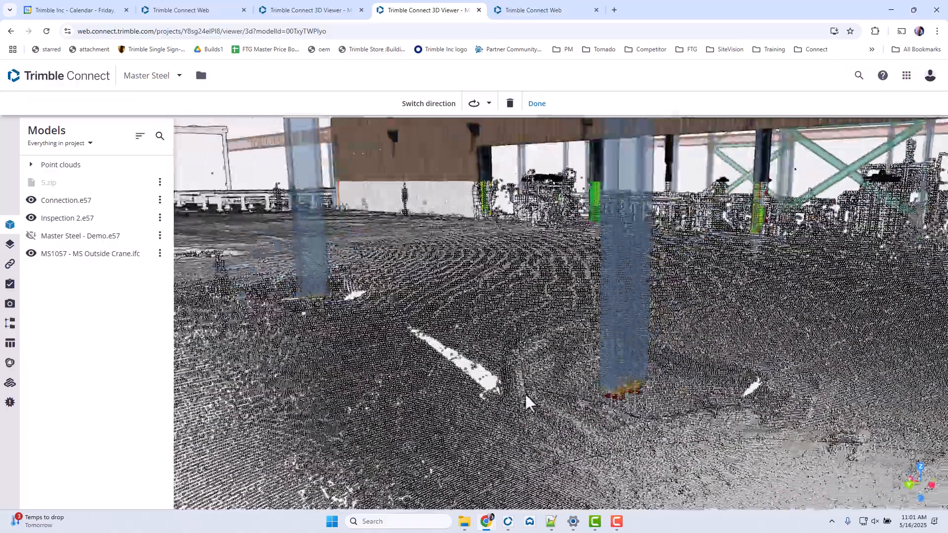
pyautogui.scroll(-10, 651, 395)
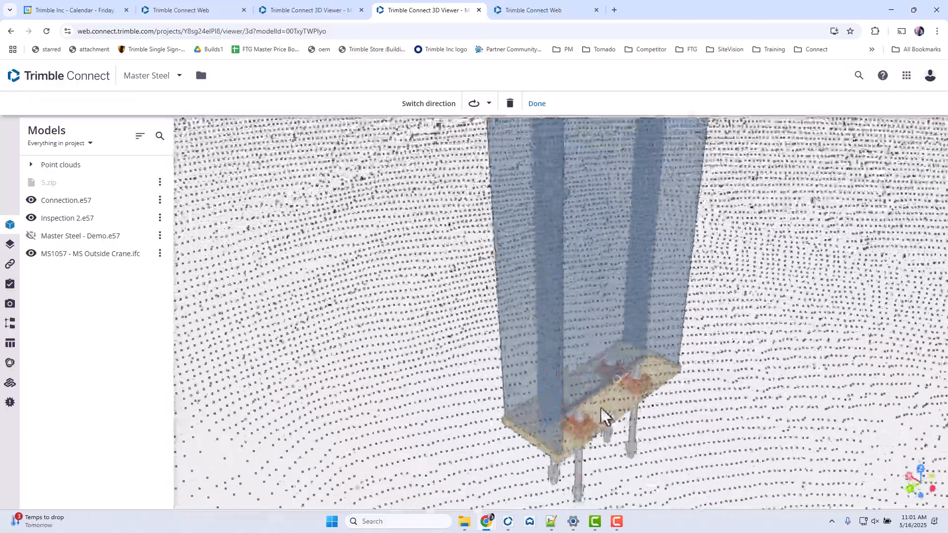
pyautogui.scroll(-8, 594, 386)
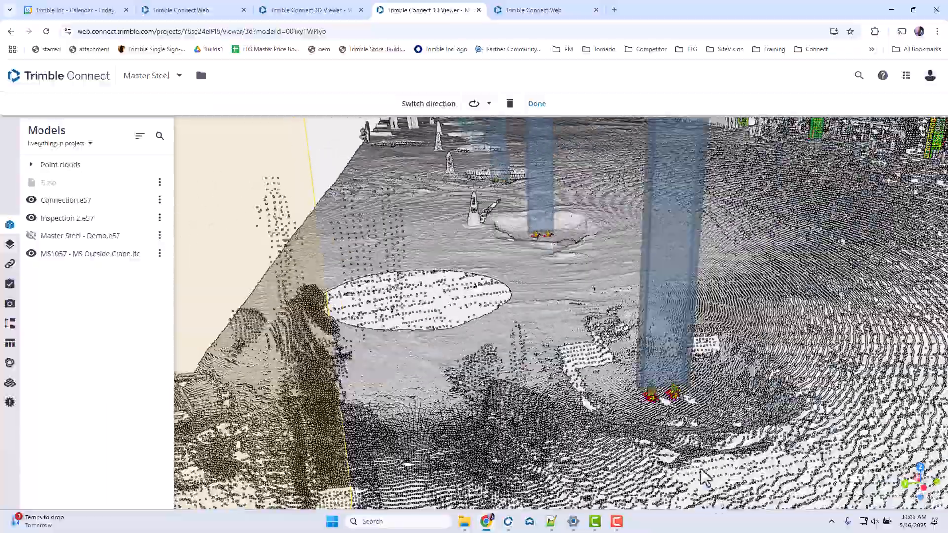
pyautogui.moveTo(705, 476); pyautogui.dragTo(652, 427)
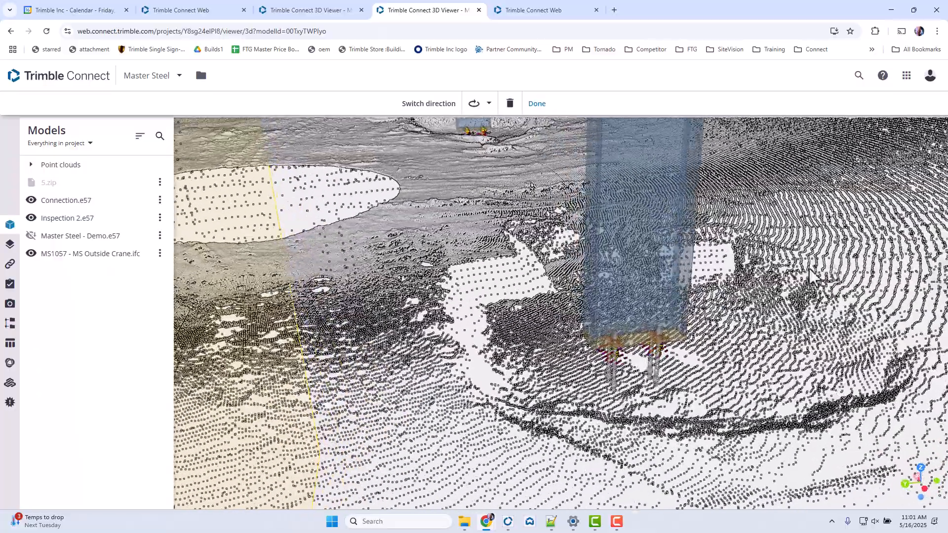